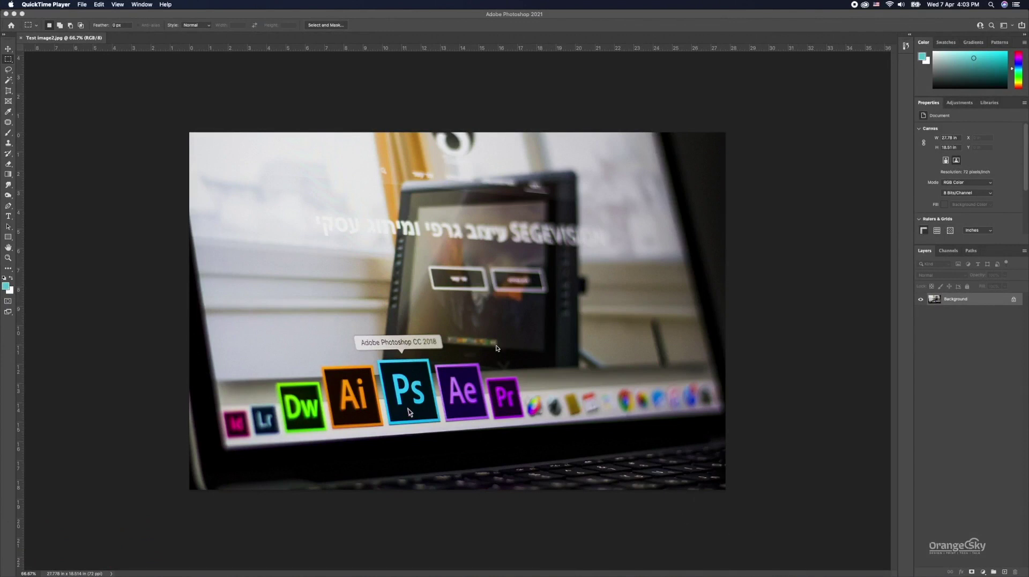
Step: Focus Photoshop and open the Image menu for Test image2.jpg to reach its colour modes
click(167, 218)
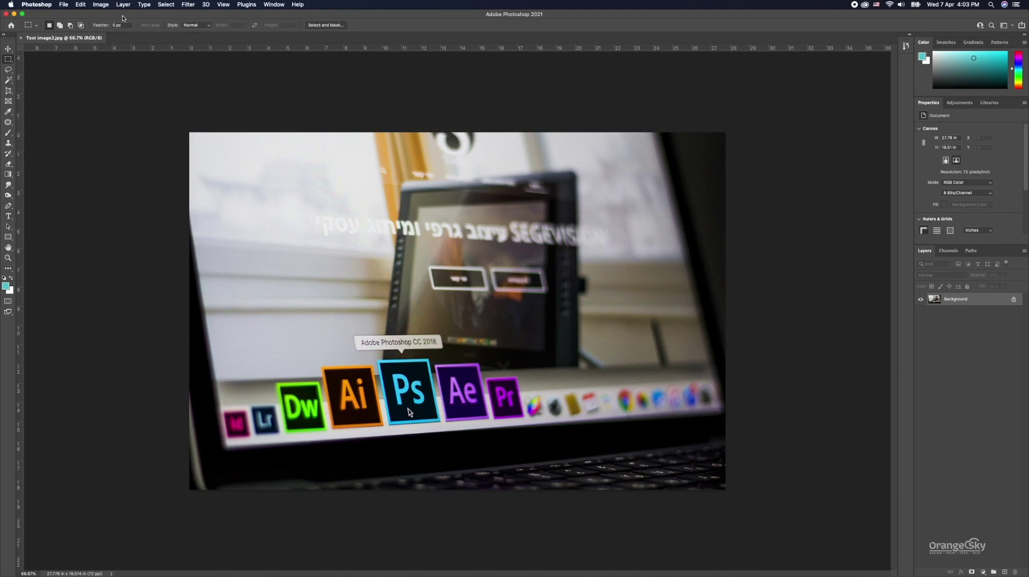
click(102, 5)
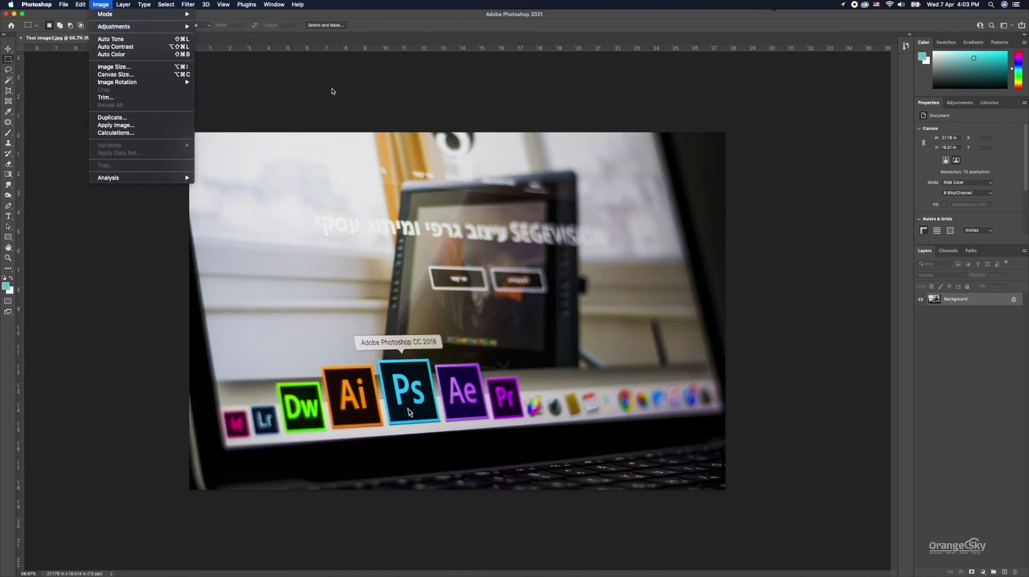
mouse_move(108, 14)
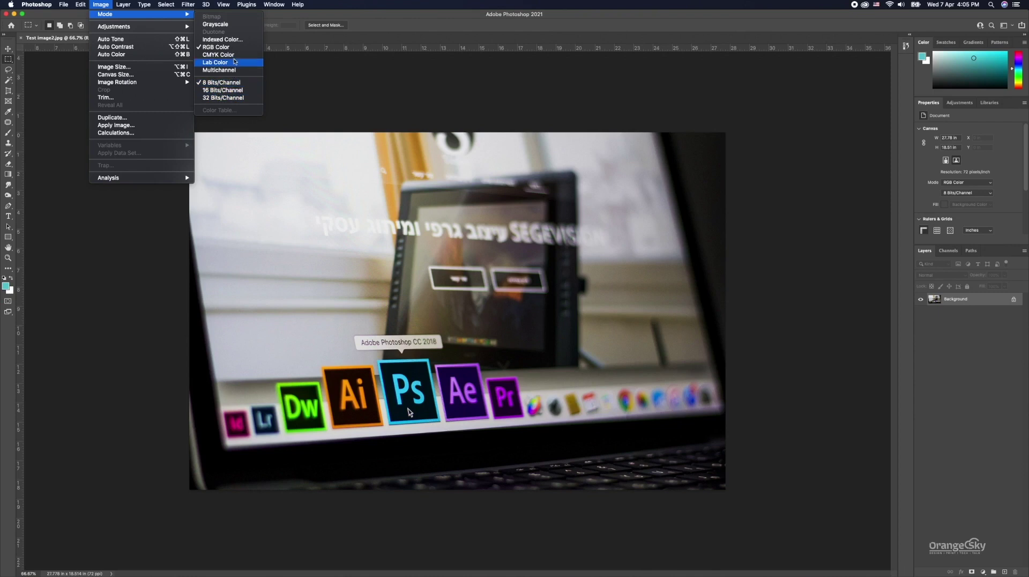
Step: Convert the photo to Grayscale and show its Channels panel
click(229, 24)
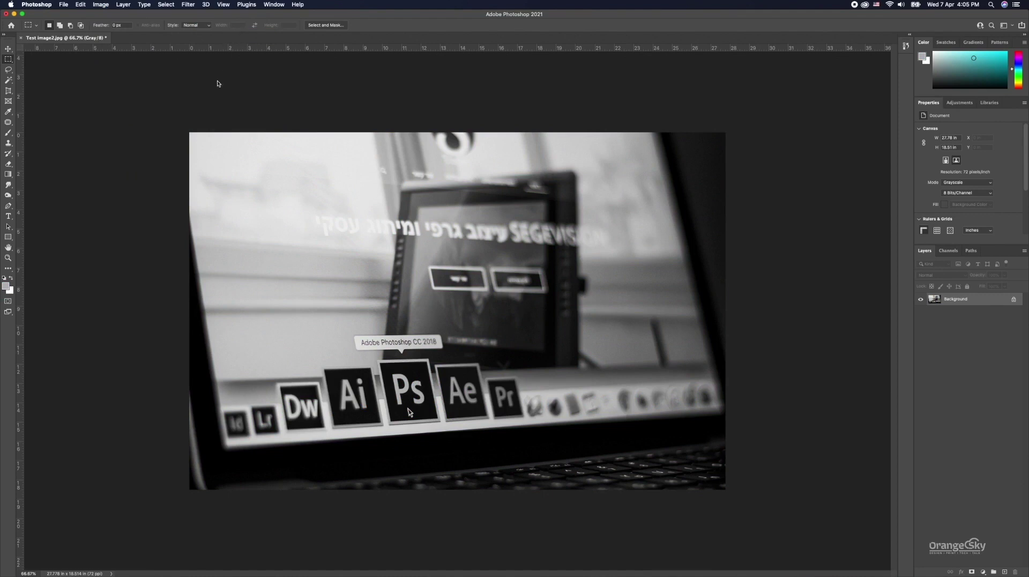
click(101, 5)
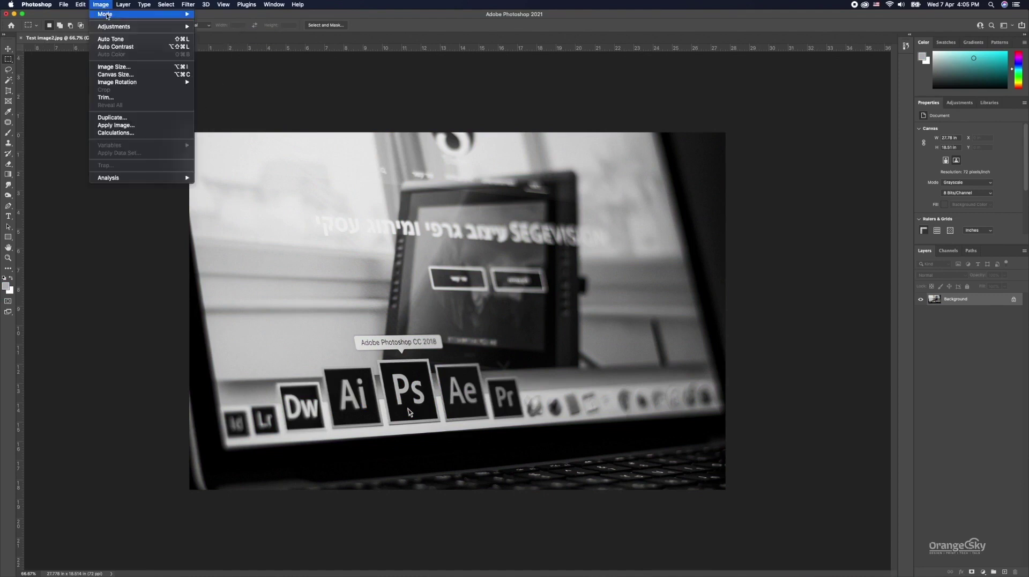
mouse_move(140, 14)
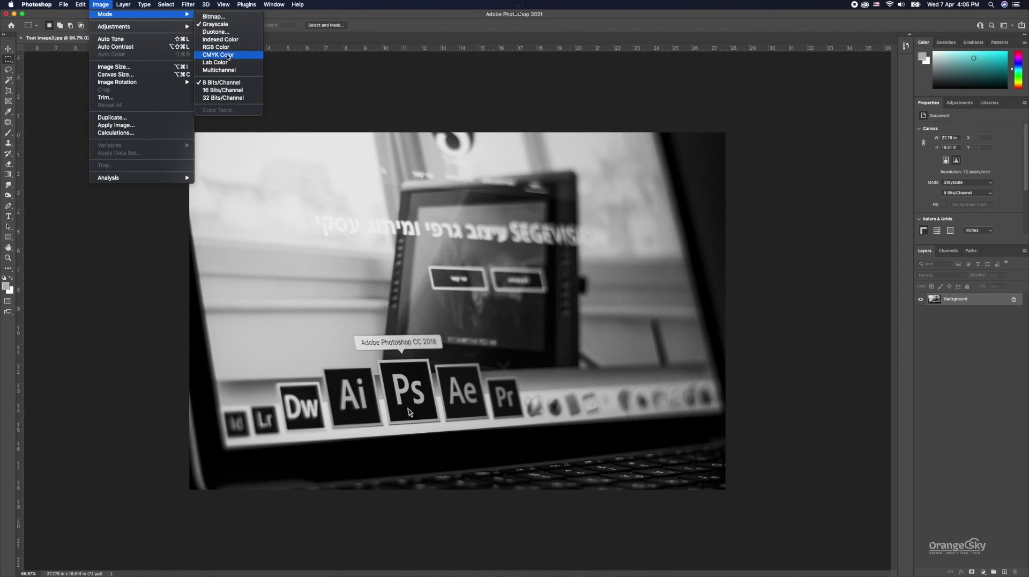
click(423, 83)
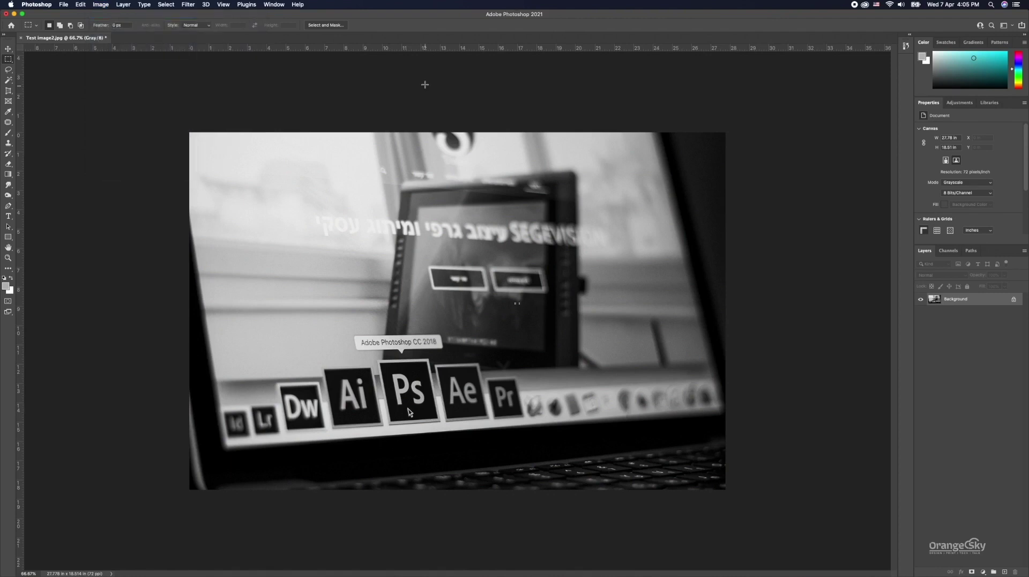
click(948, 251)
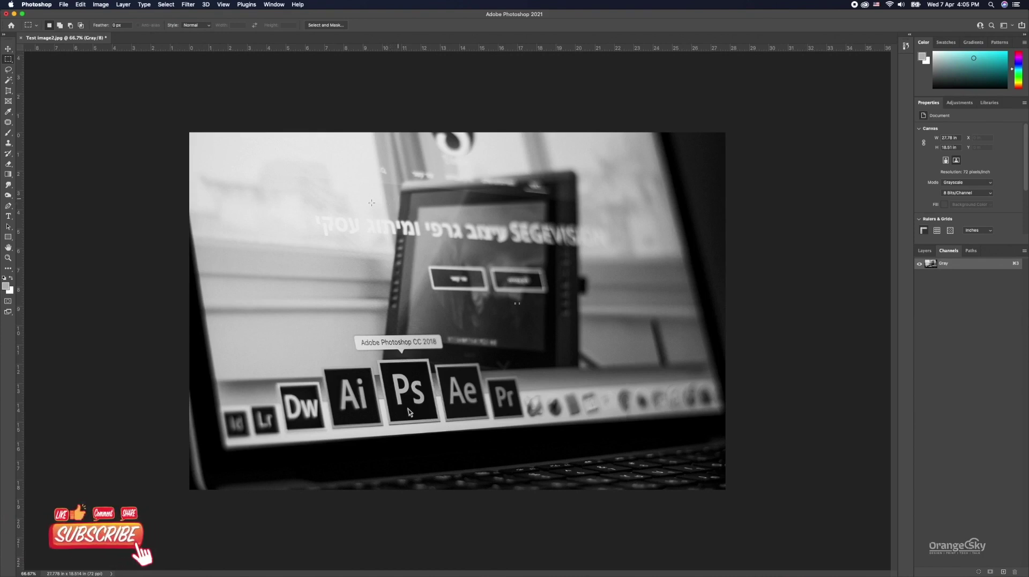
Step: Convert the photo back to RGB Color mode
click(101, 5)
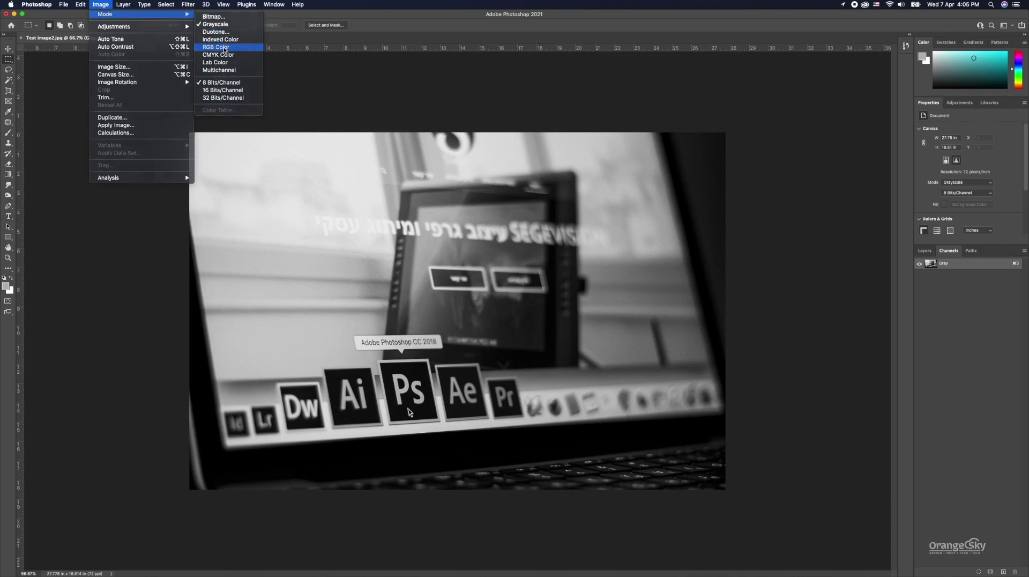
click(225, 47)
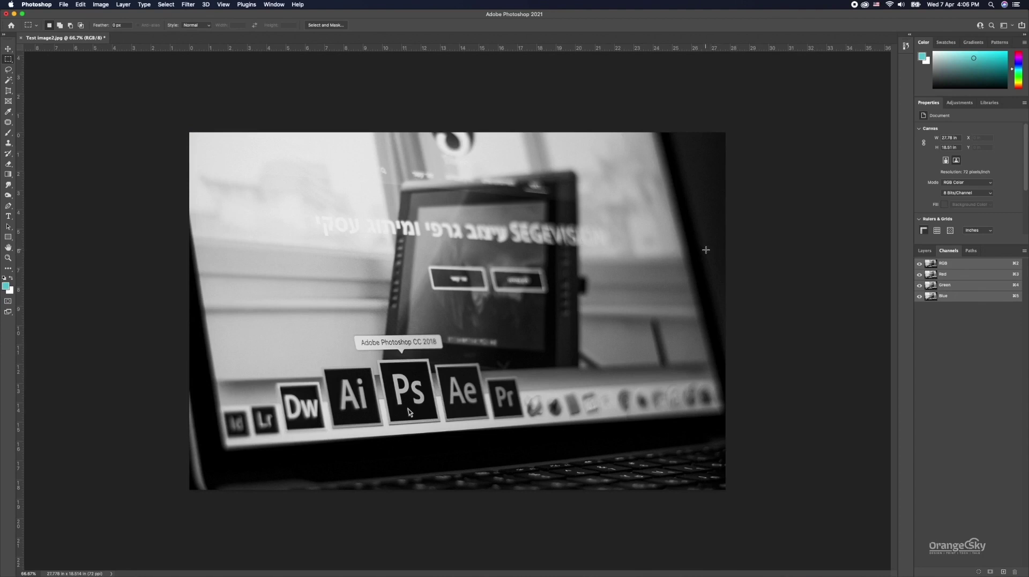
click(81, 5)
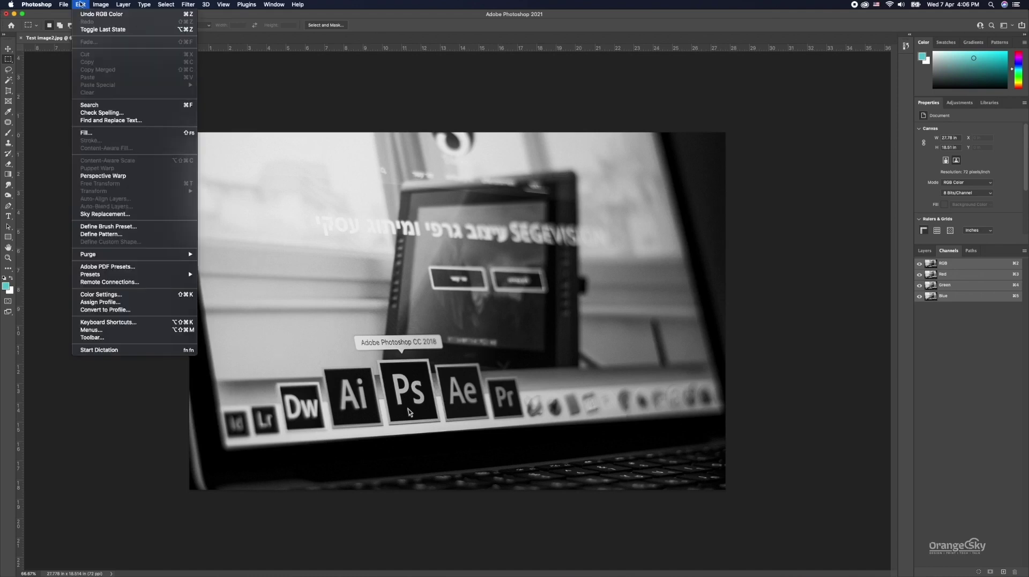
mouse_move(105, 14)
click(246, 24)
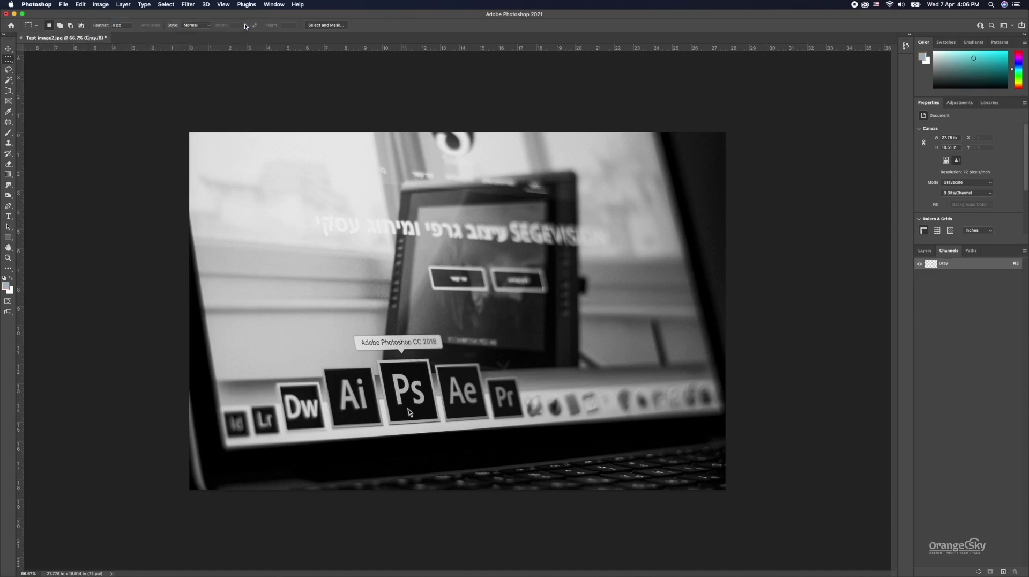
click(100, 5)
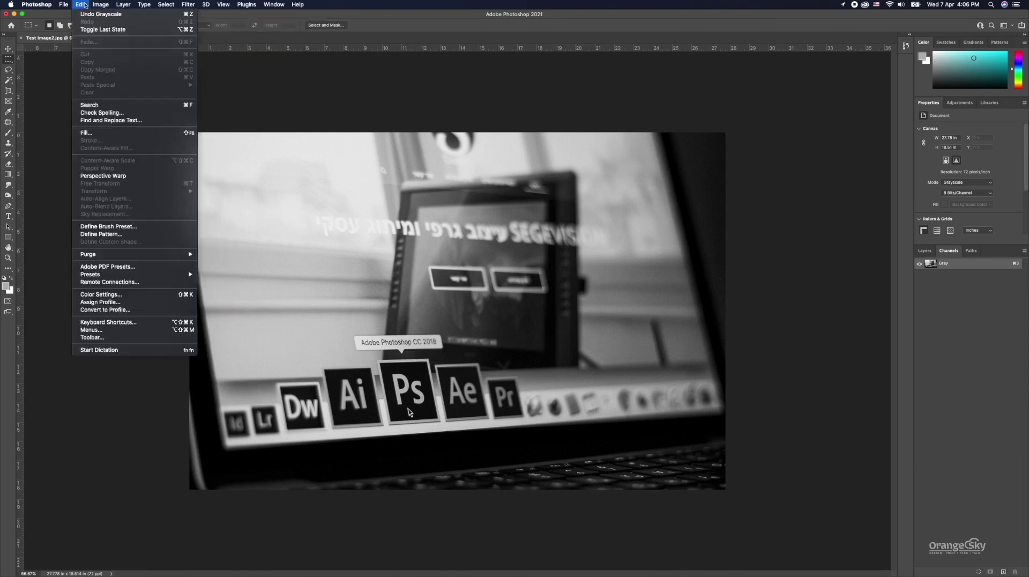
mouse_move(142, 14)
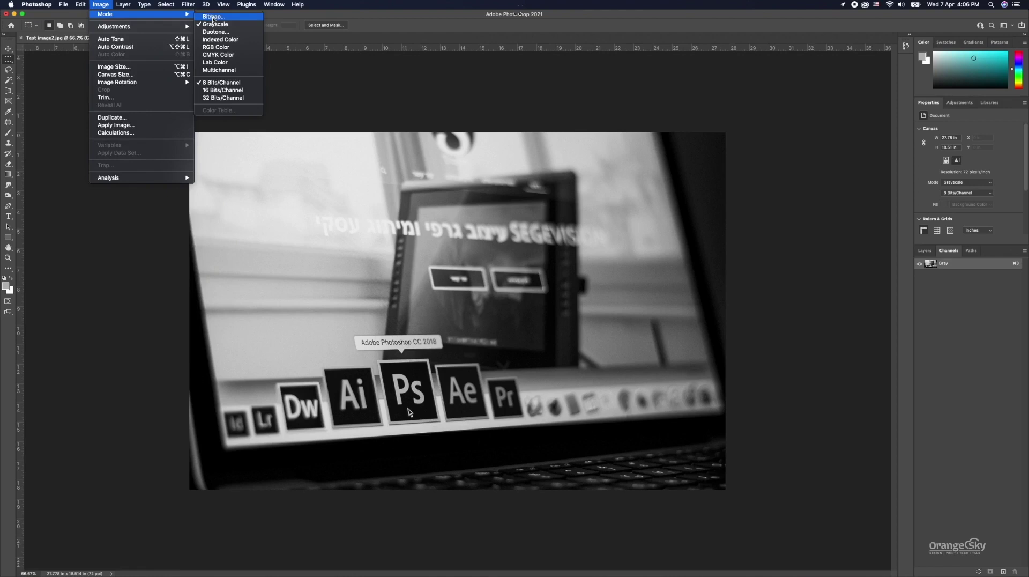
click(213, 18)
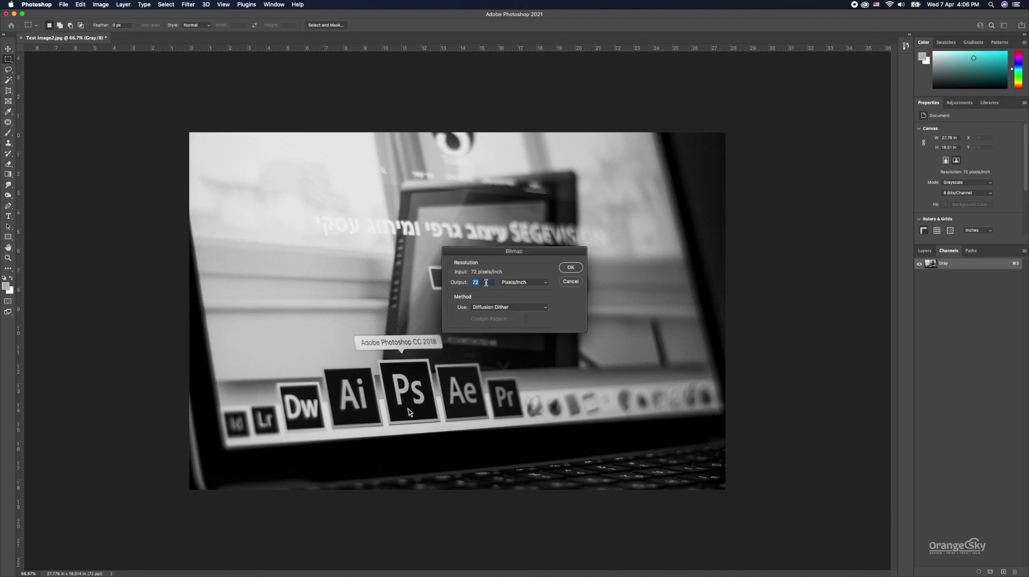
click(545, 307)
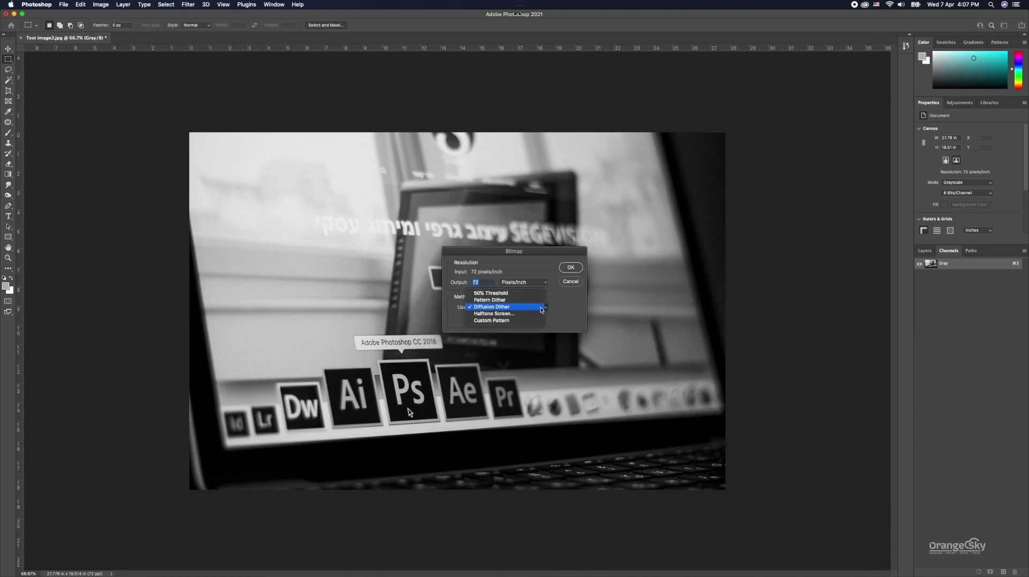
click(503, 293)
click(568, 268)
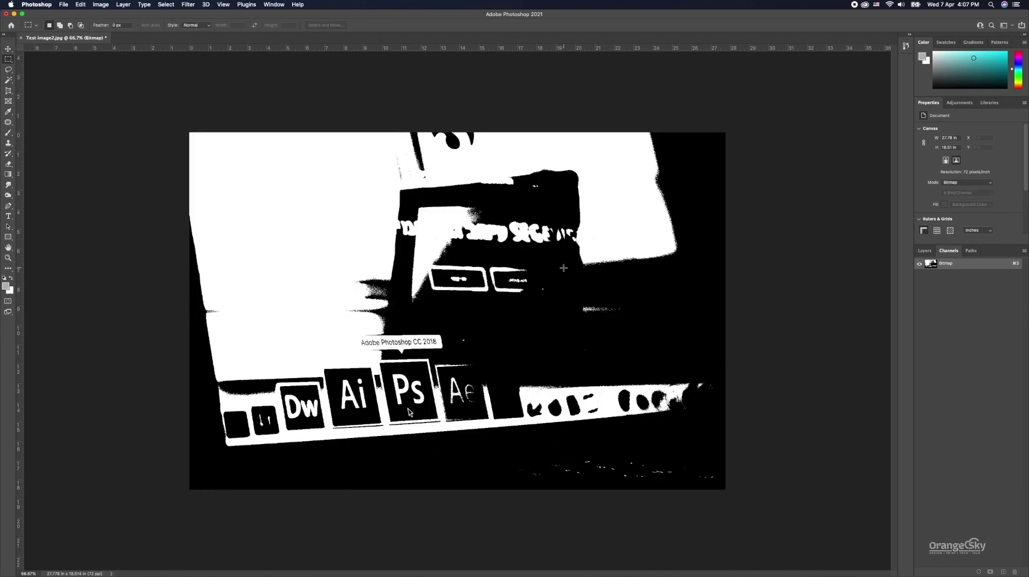
key(ctrl+z)
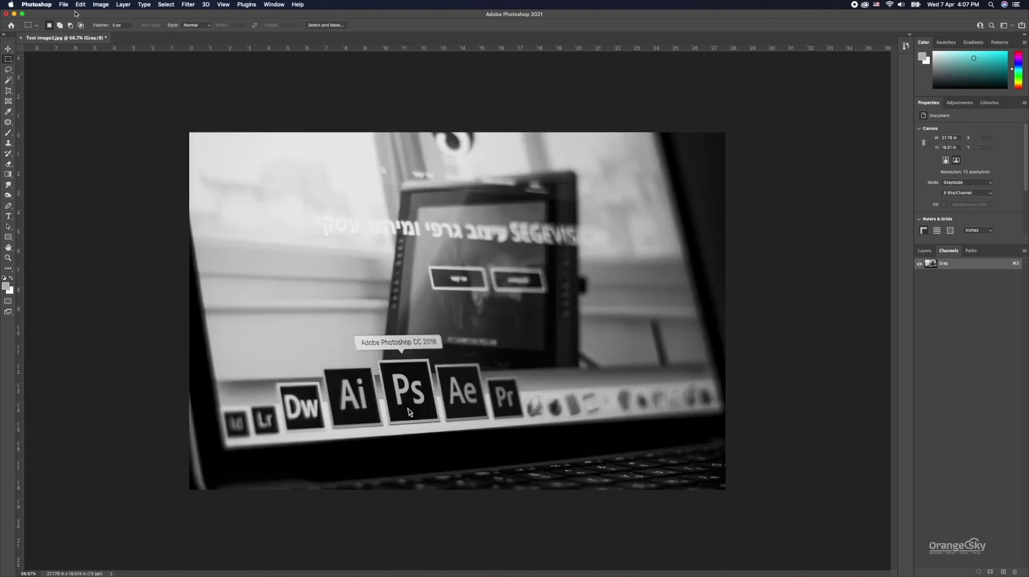
Step: Convert the photo to a Bitmap using the Pattern Dither method
click(82, 5)
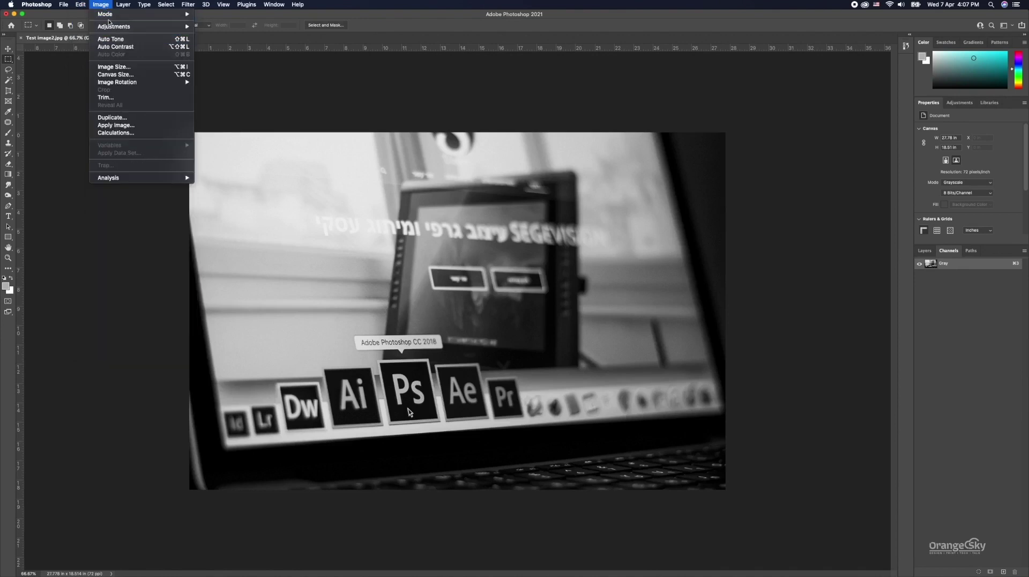
mouse_move(105, 14)
click(218, 18)
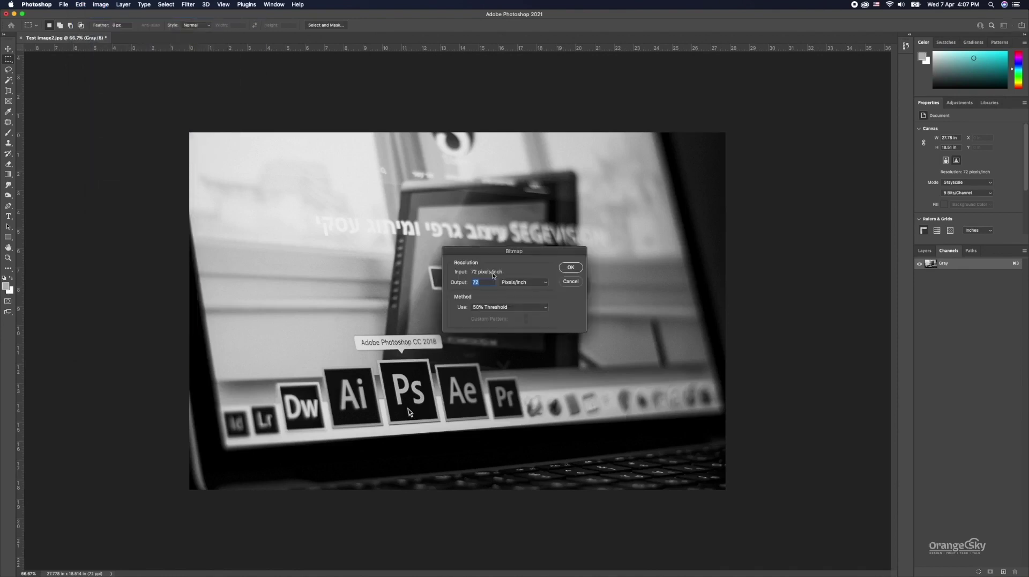
click(505, 307)
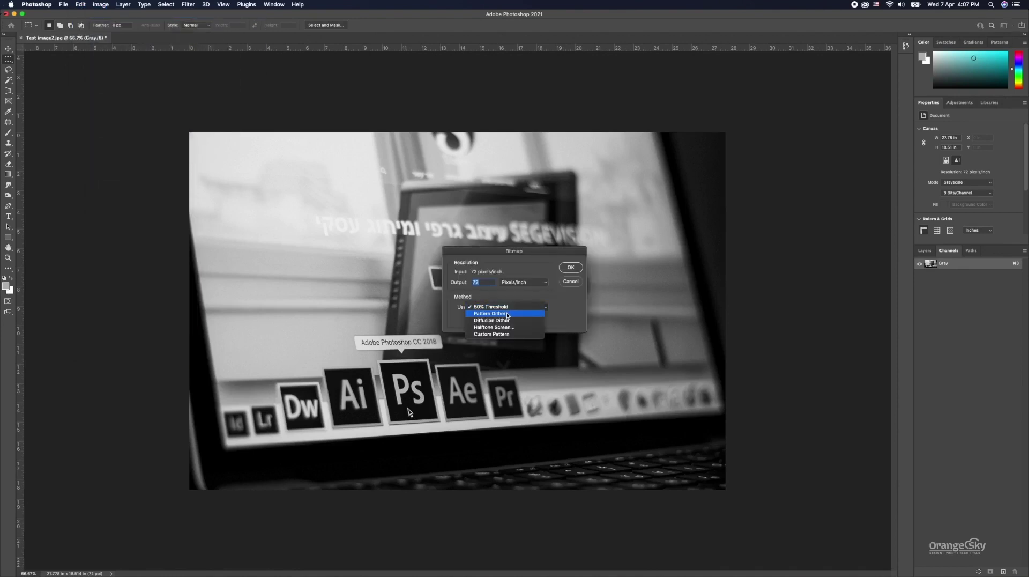
click(508, 314)
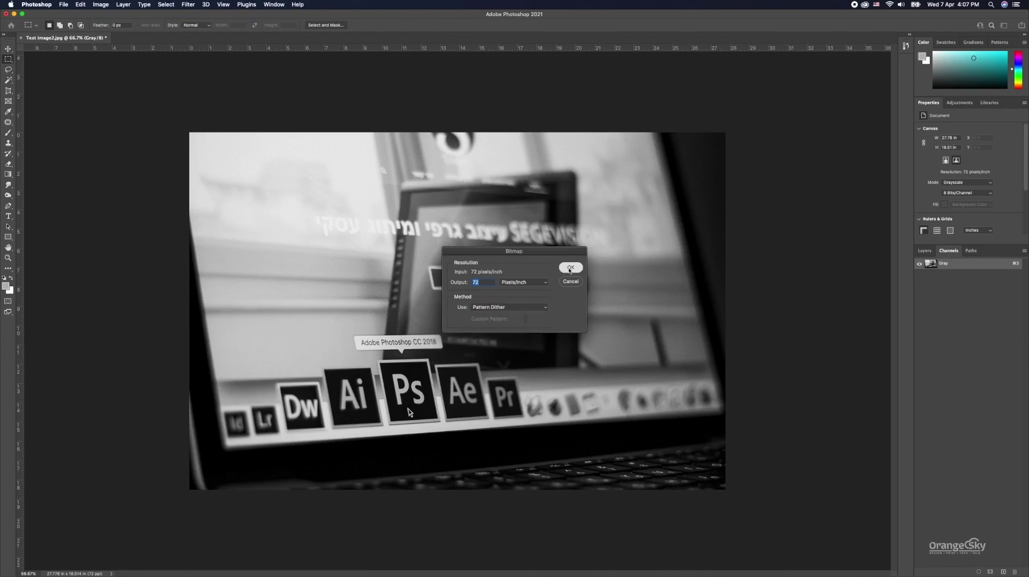
click(571, 268)
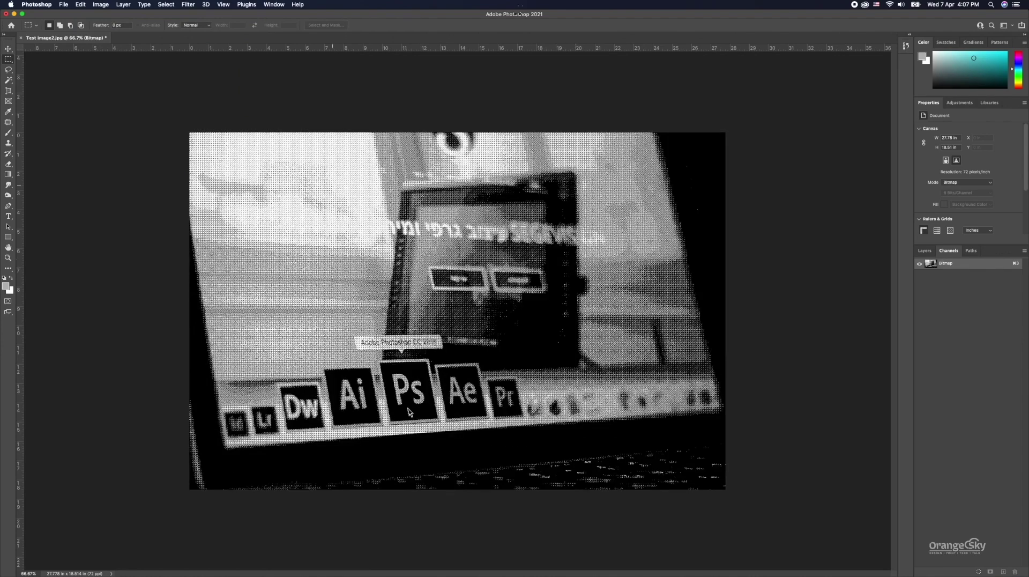
Step: View the dithered bitmap at 100% with the Hand tool, panning to the photo's middle
click(8, 247)
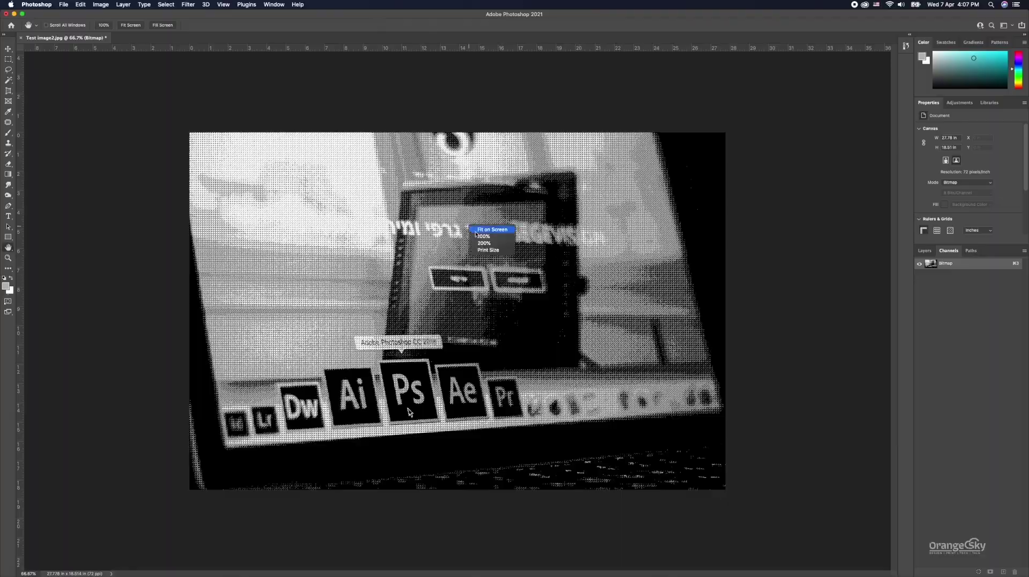
key(super+1)
mouse_move(634, 305)
mouse_down()
mouse_move(627, 187)
mouse_move(647, 337)
mouse_up()
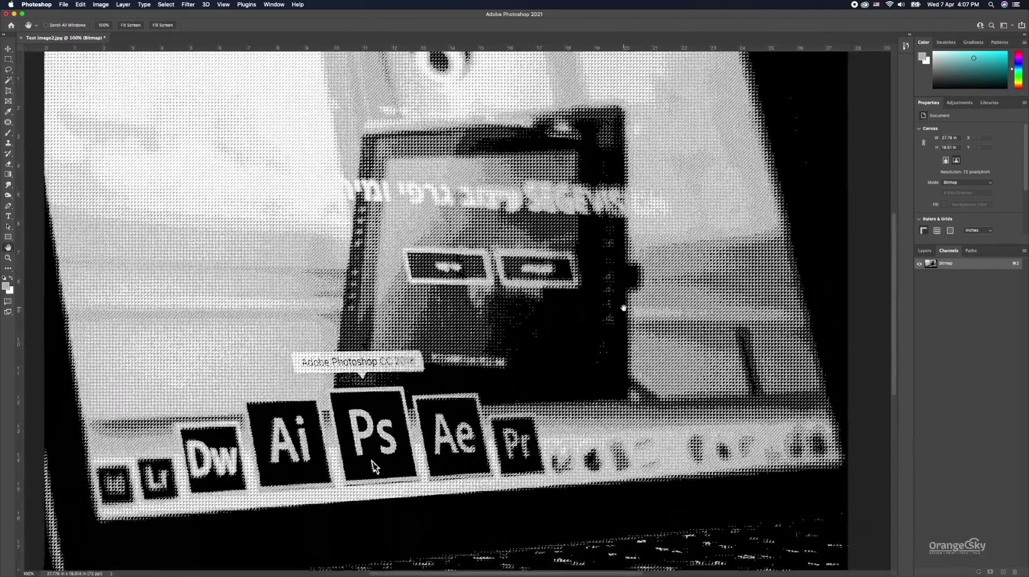
click(80, 4)
Step: Undo the Pattern Dither bitmap and start a new Bitmap conversion using Custom Pattern
click(88, 14)
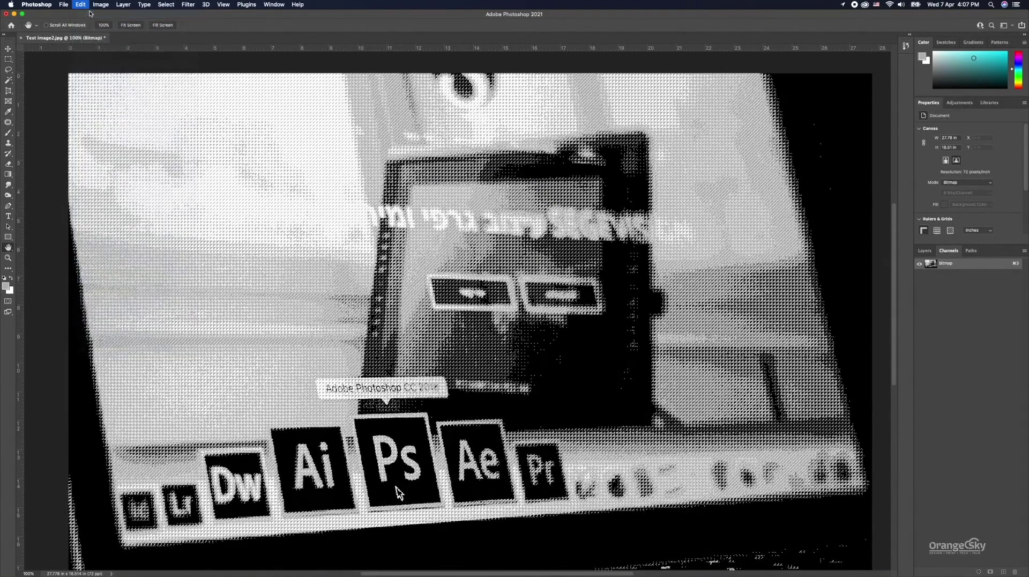
click(100, 4)
mouse_move(113, 14)
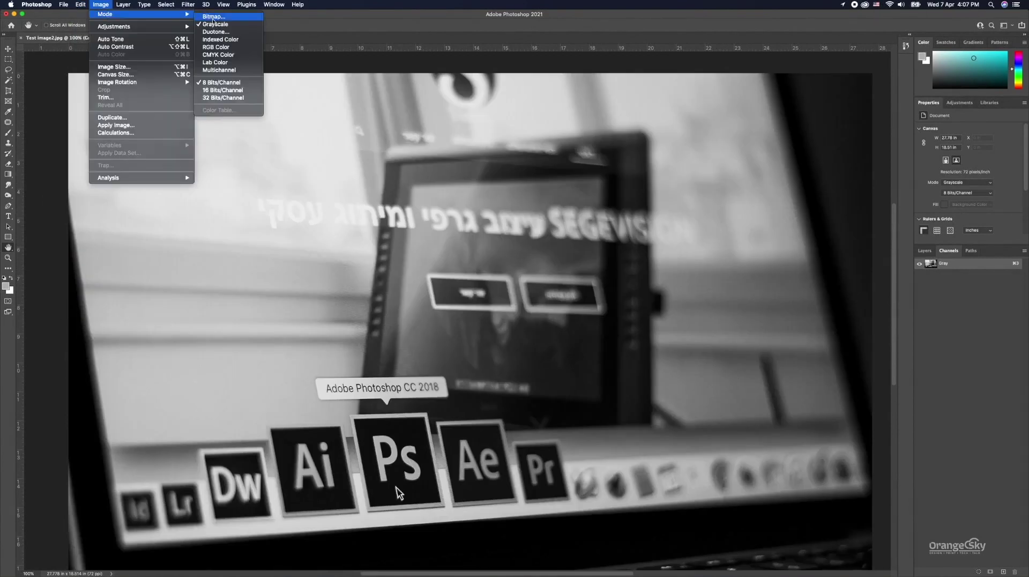
click(214, 16)
click(510, 307)
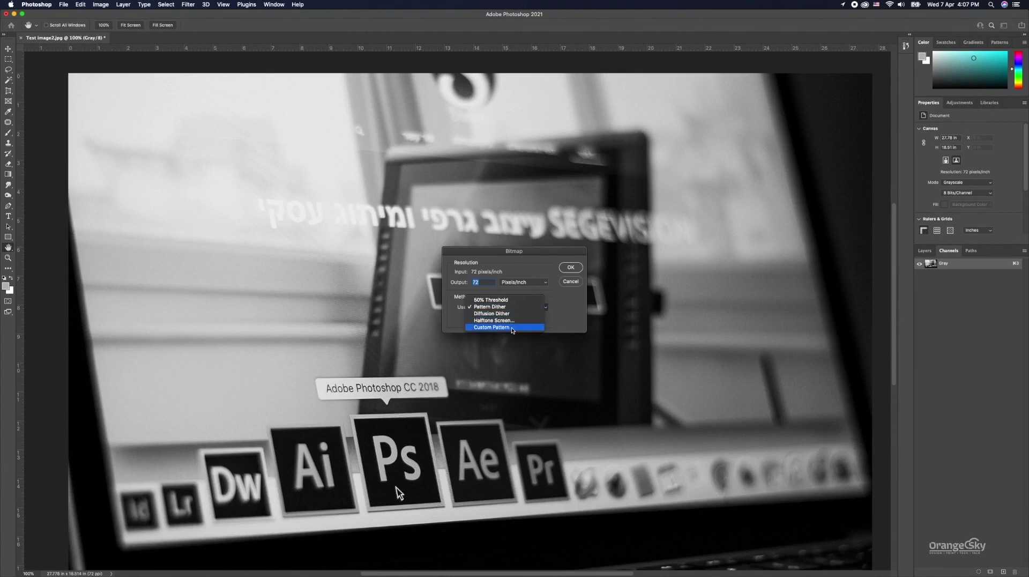
click(511, 327)
Step: Apply a Trees custom-pattern bitmap, then undo it back to Grayscale
click(526, 319)
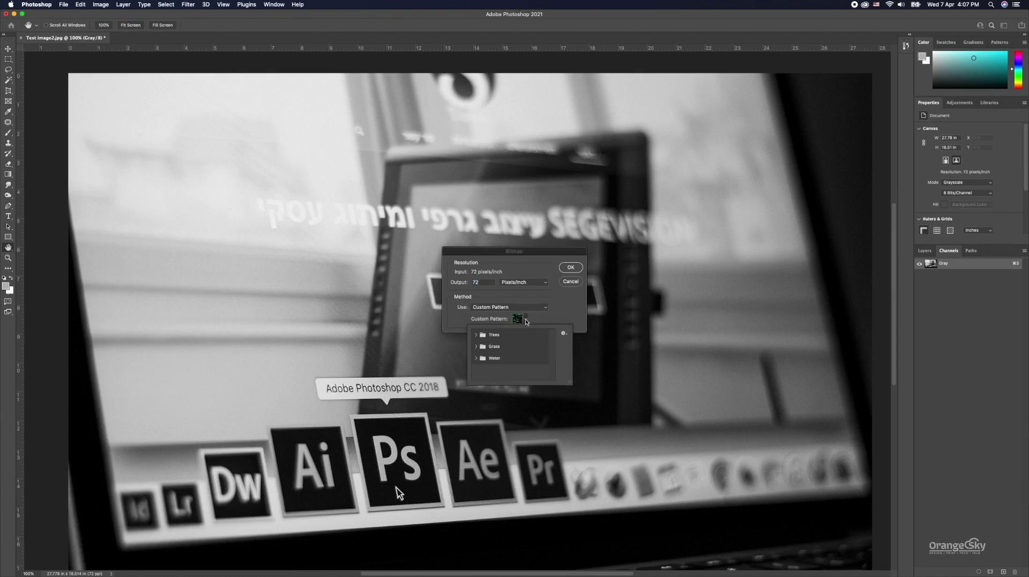
click(476, 334)
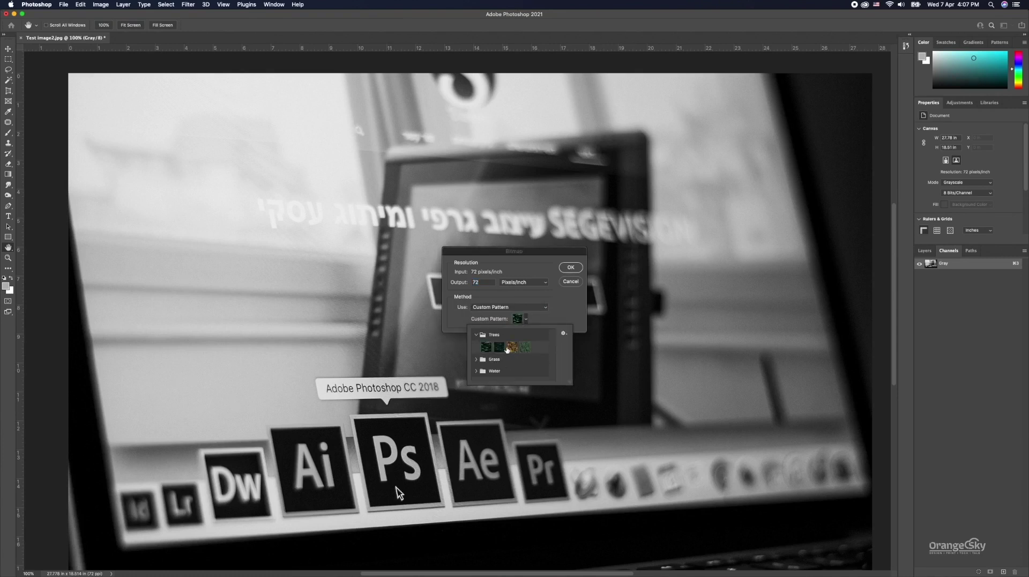
click(570, 268)
click(571, 267)
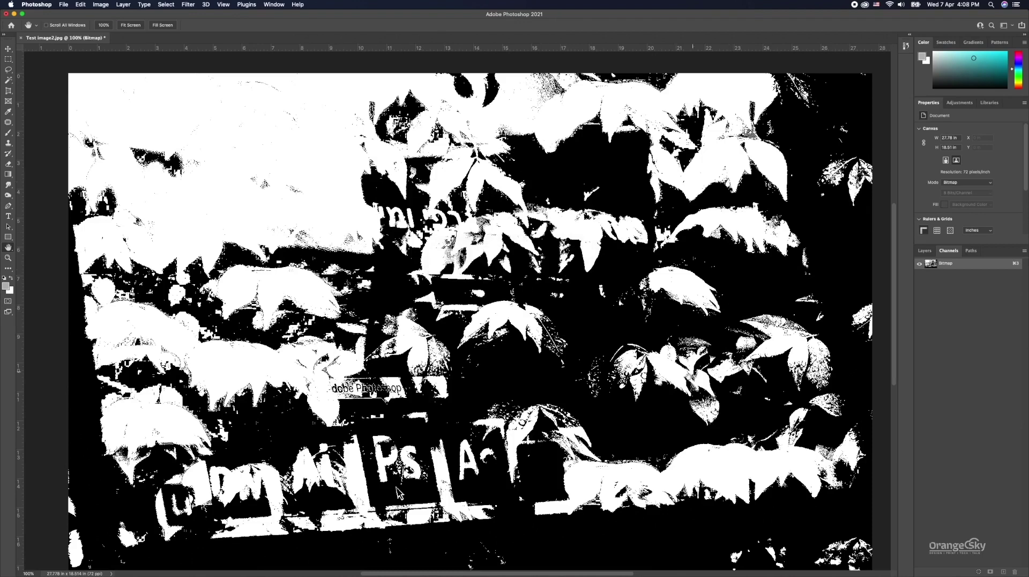
key(ctrl+z)
click(100, 5)
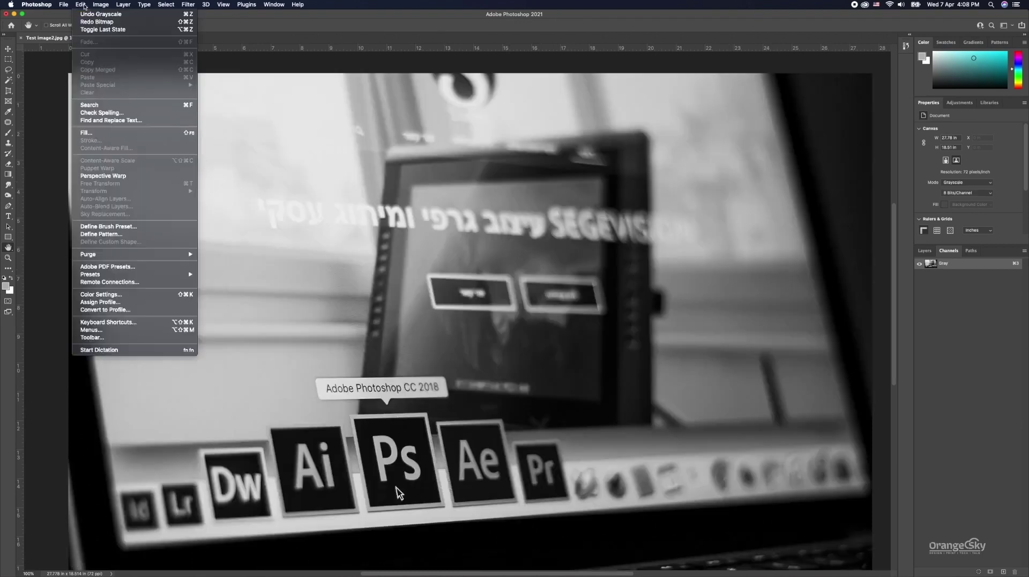
mouse_move(141, 14)
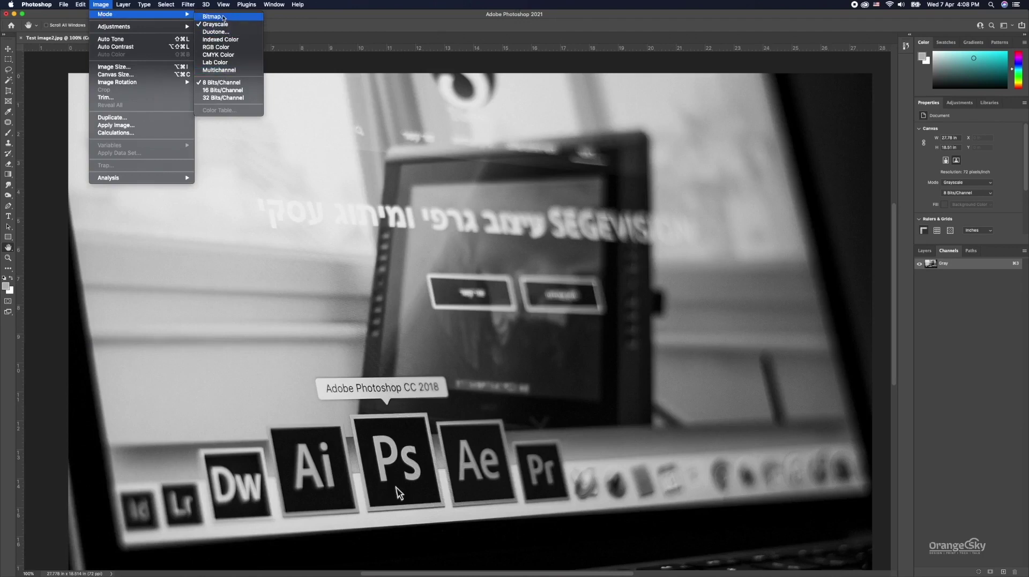
Step: Convert to a Halftone Screen bitmap with Round dots, 45 lines/inch at 45 degrees
click(221, 20)
click(530, 307)
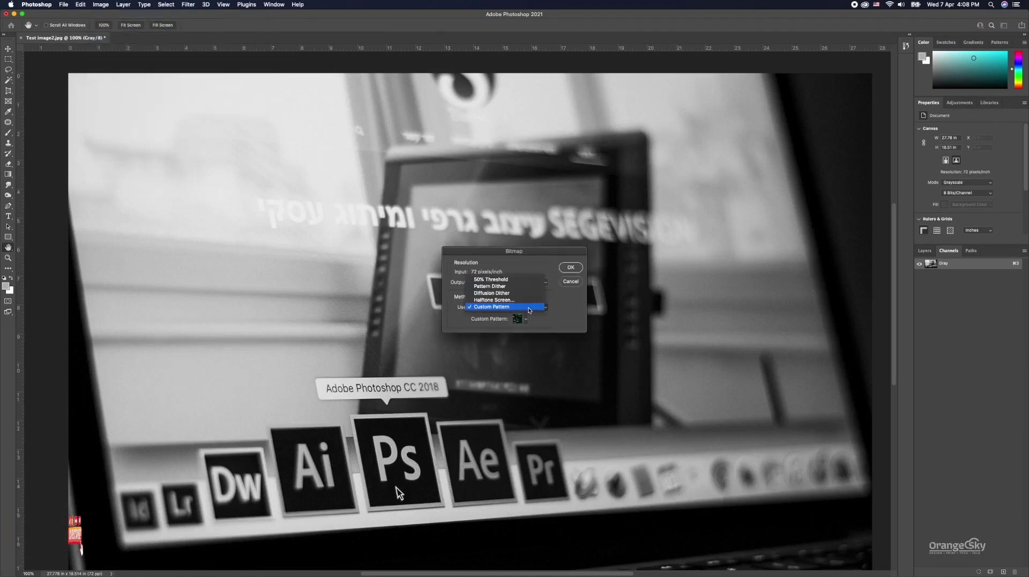
click(510, 301)
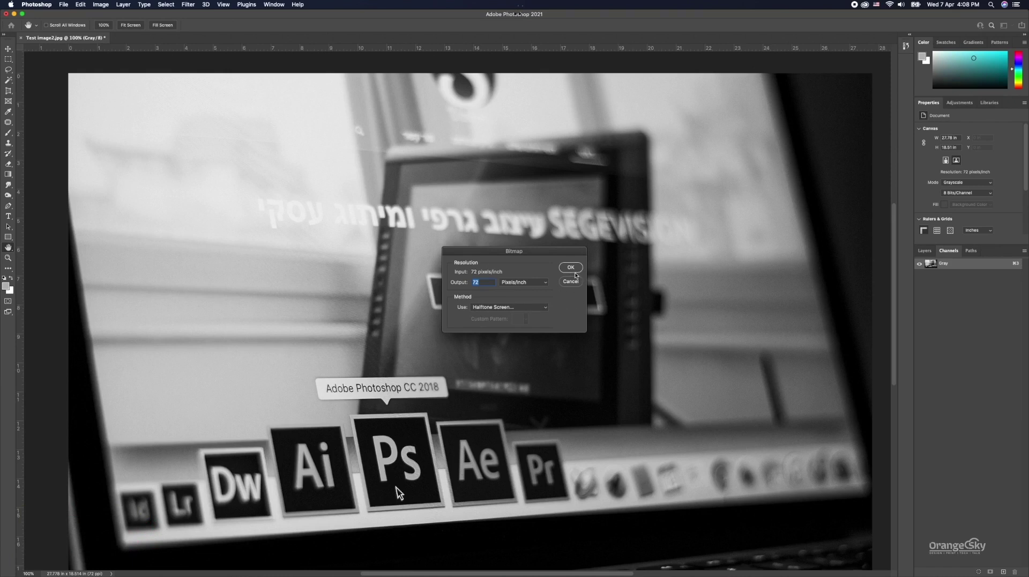
click(573, 270)
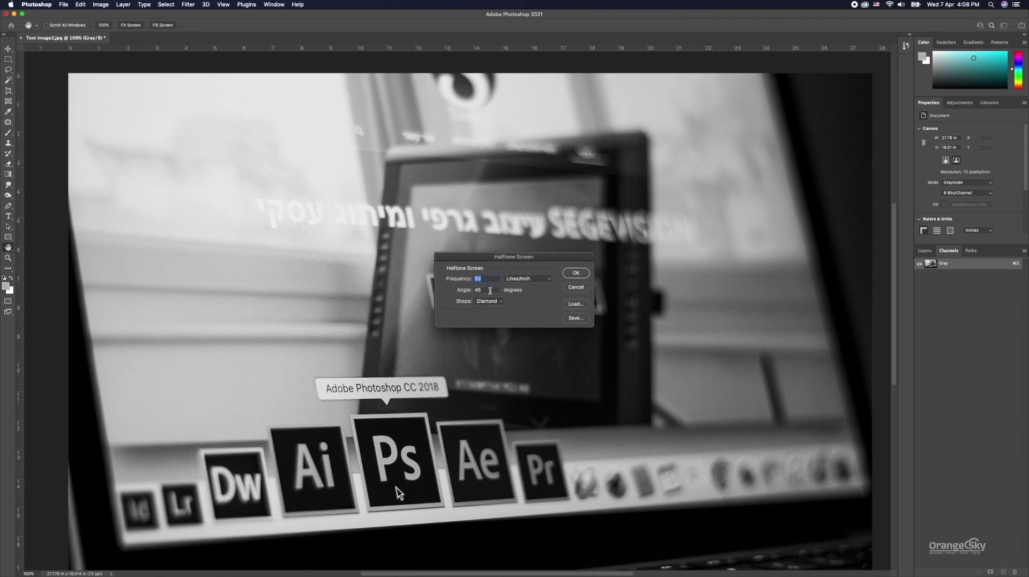
click(501, 304)
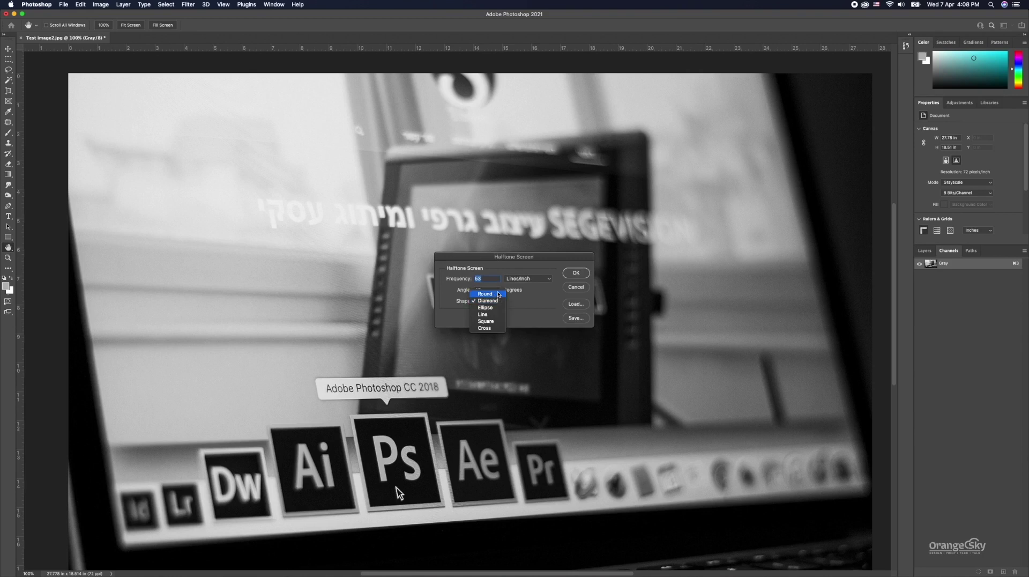
click(499, 294)
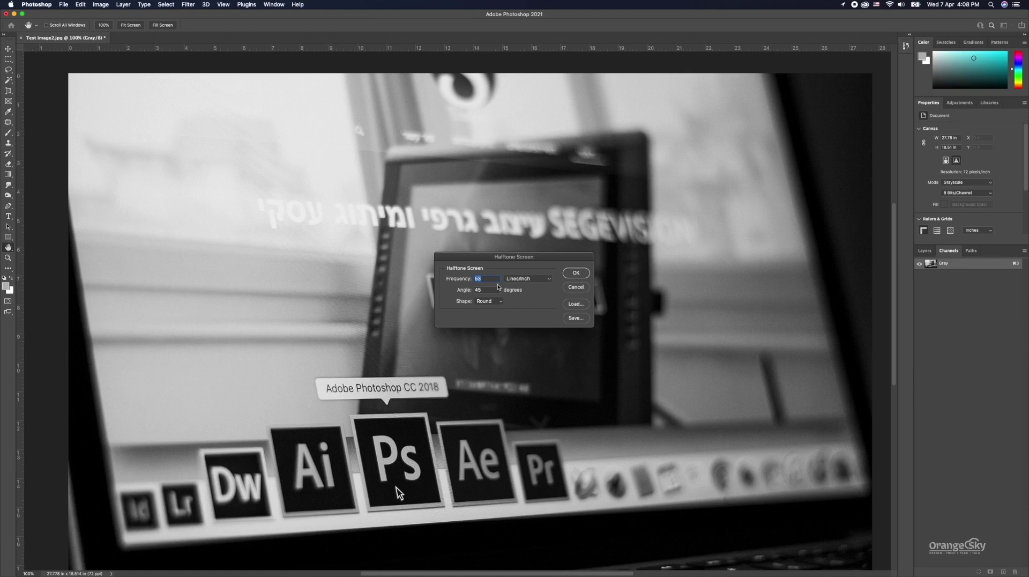
text(45)
click(576, 273)
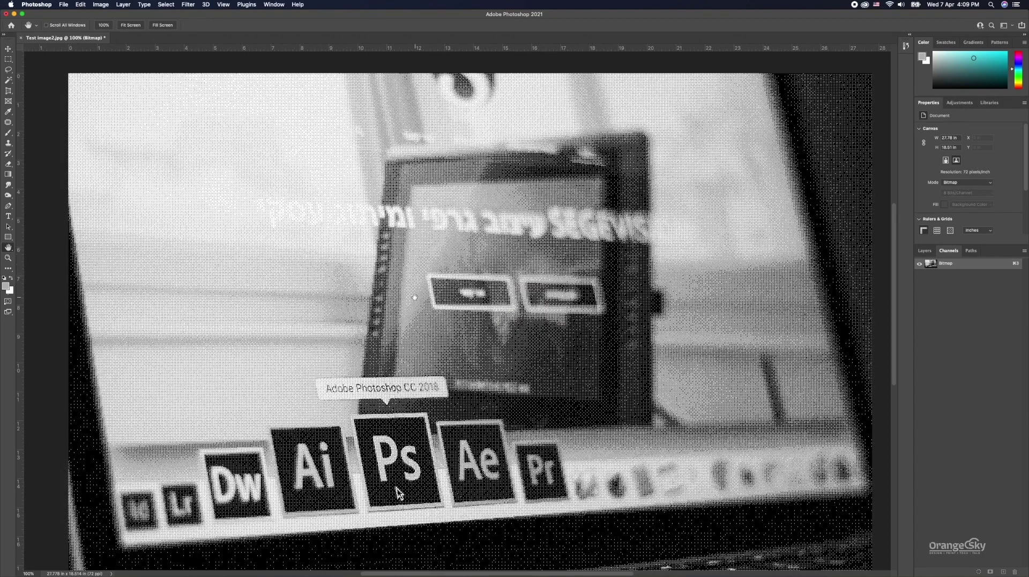
Step: Zoom in to inspect the halftone dots, then zoom back out to the whole image
right_click(415, 297)
click(477, 296)
key(z)
click(523, 229)
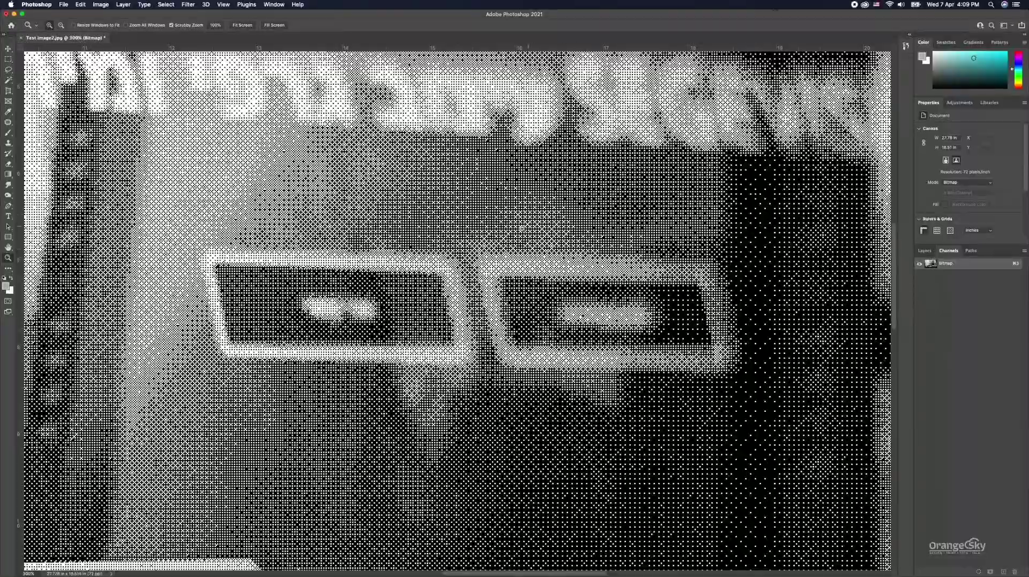
click(523, 228)
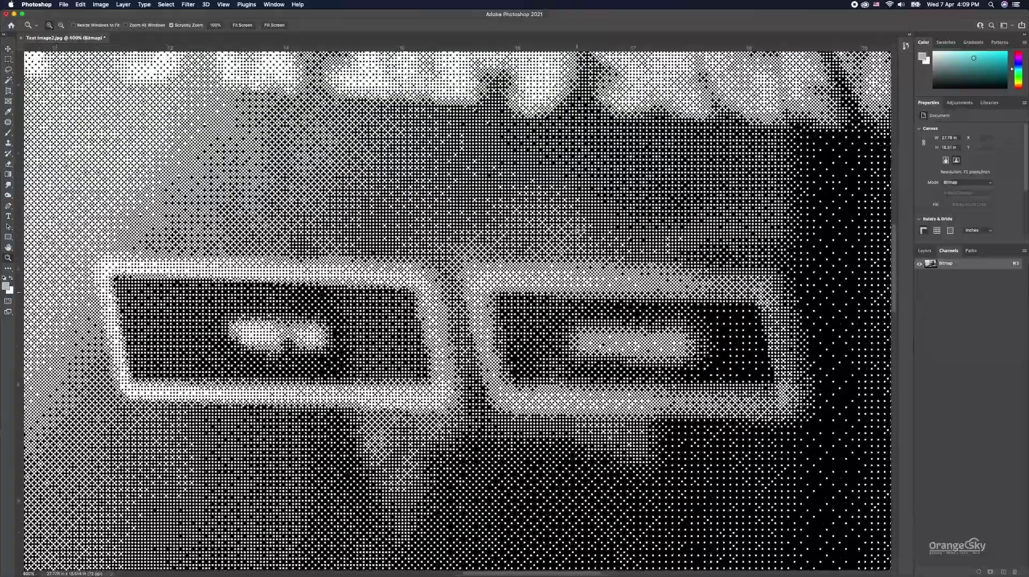
alt+click(493, 237)
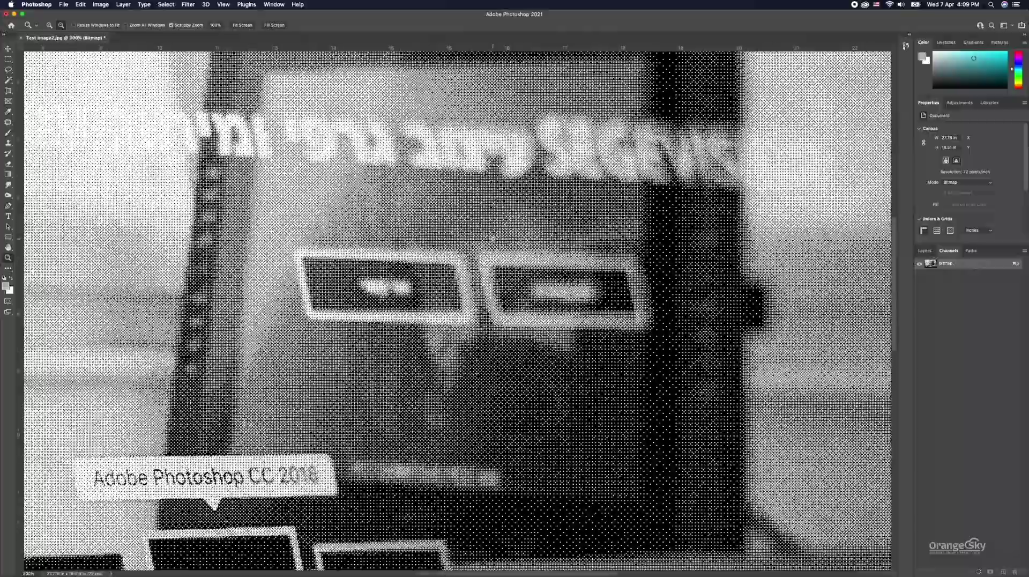
alt+click(493, 237)
alt+click(362, 455)
alt+click(363, 455)
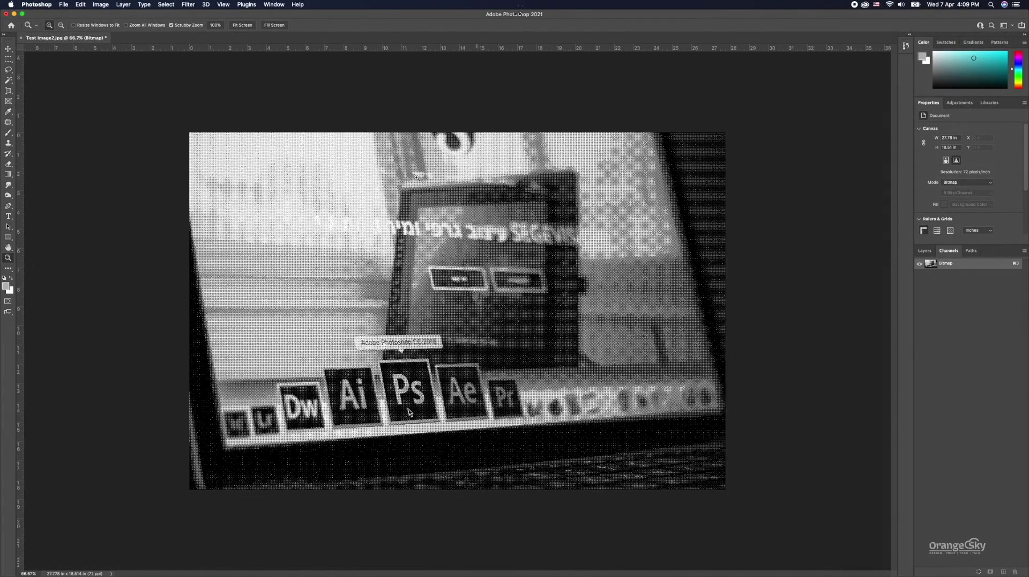
Step: Undo the halftone bitmap and start a new Halftone Screen bitmap conversion
click(106, 5)
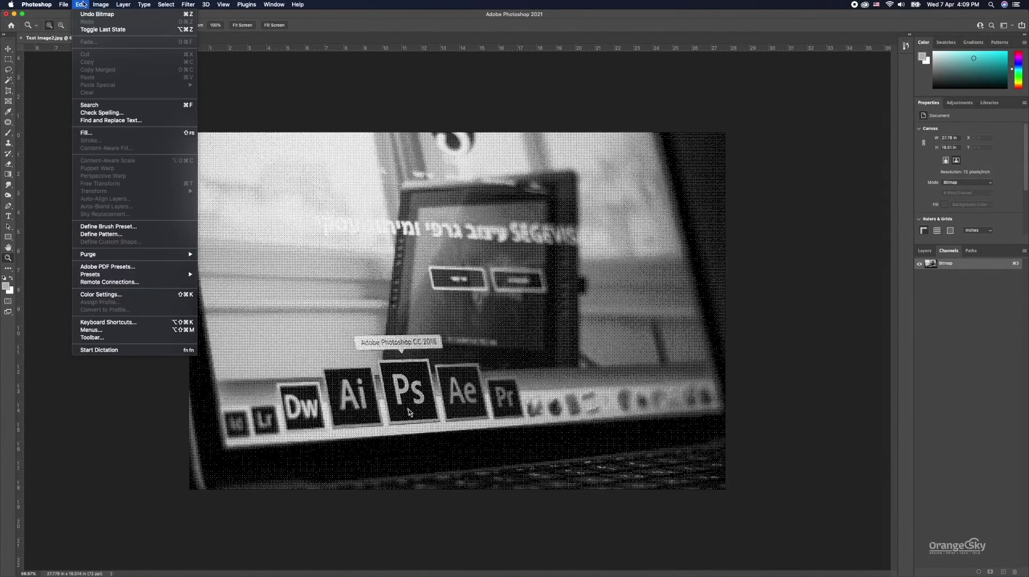
click(90, 15)
click(101, 4)
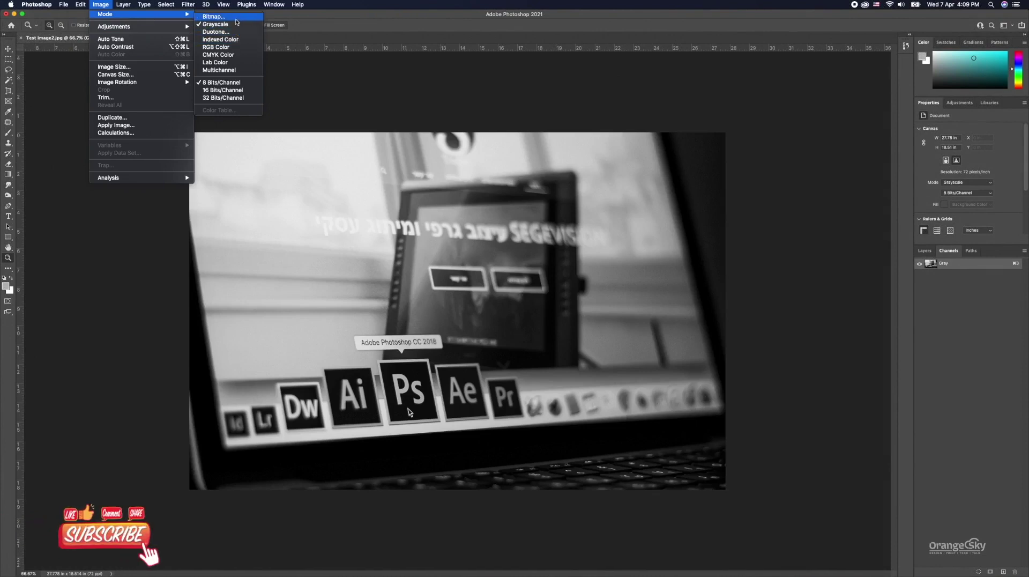
click(310, 74)
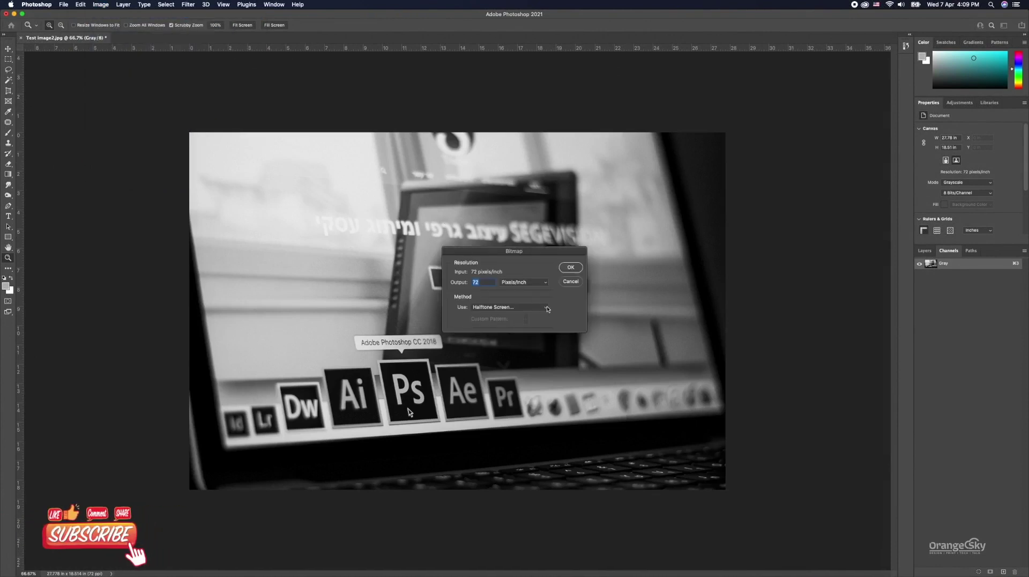
click(569, 267)
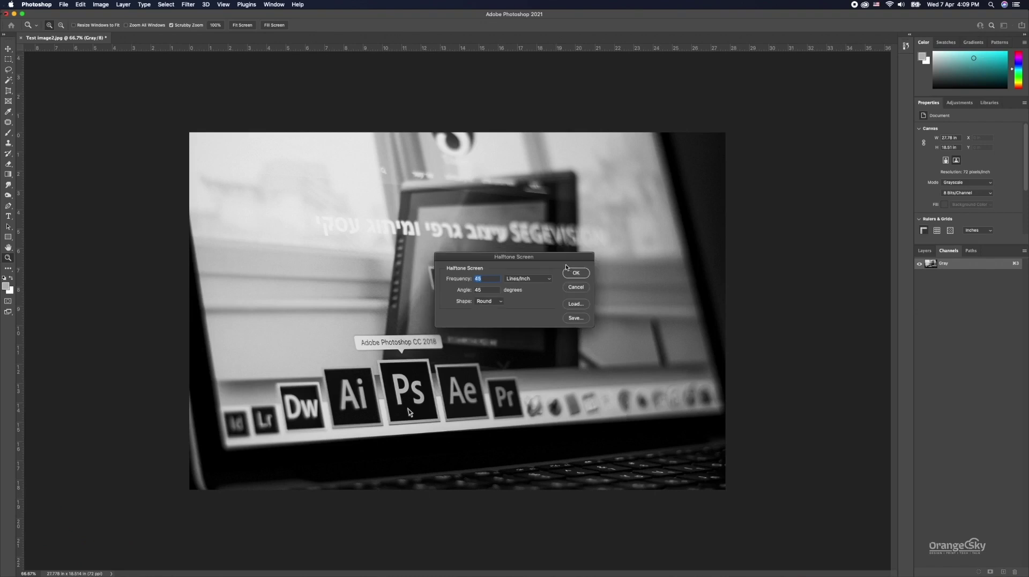
Step: Apply the halftone at 2 lines/inch, then undo it back to Grayscale
text(2)
click(579, 274)
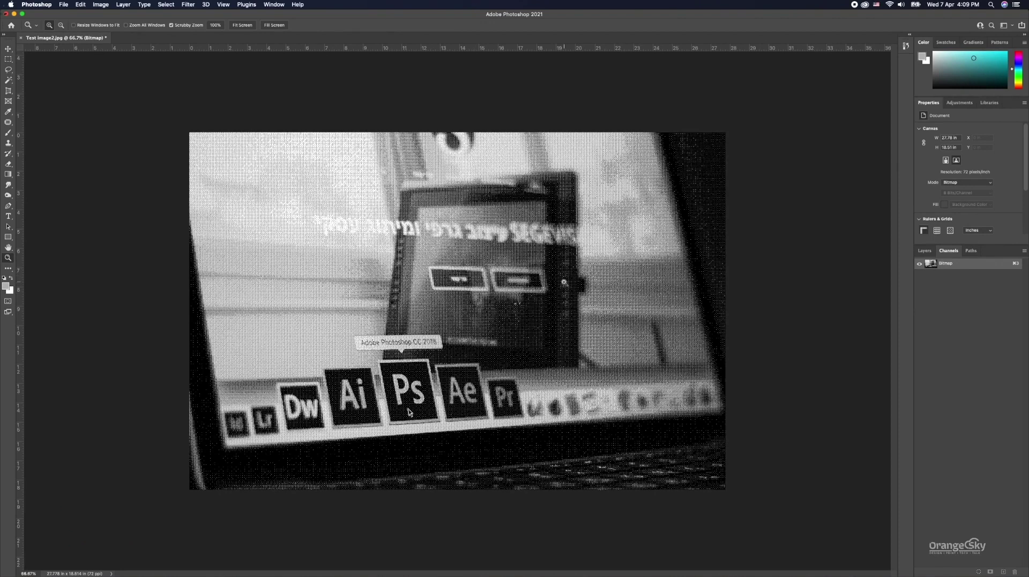
key(super+z)
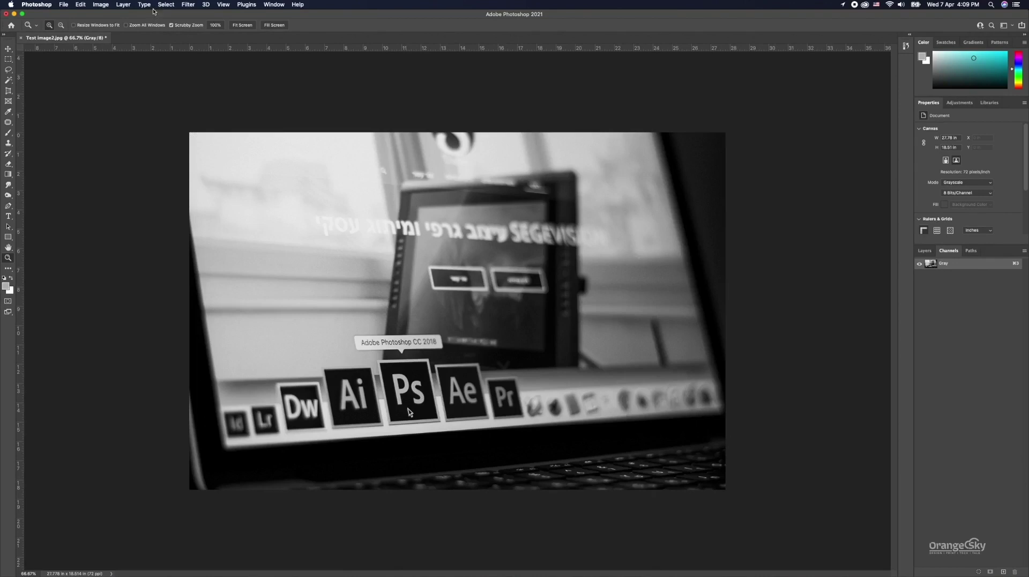
click(98, 4)
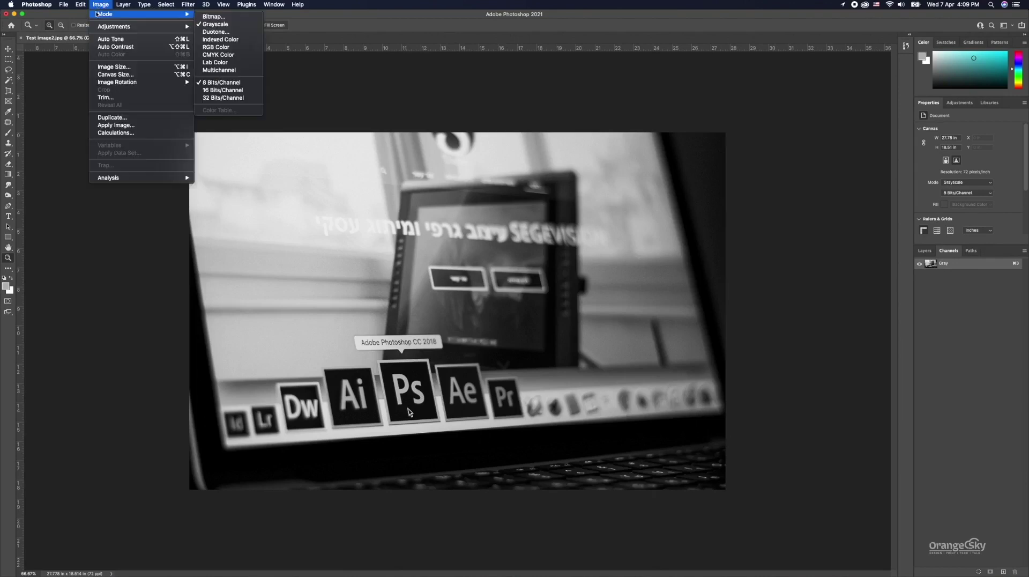
mouse_move(141, 14)
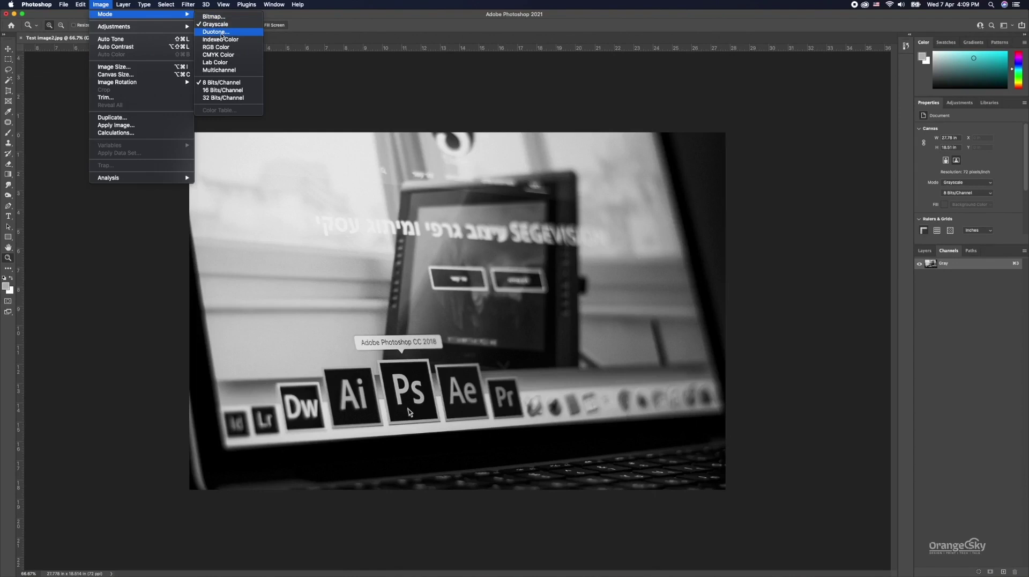
Step: Convert to Duotone with the 'green 349 bl 2' preset and move the dialog to the upper right
click(222, 32)
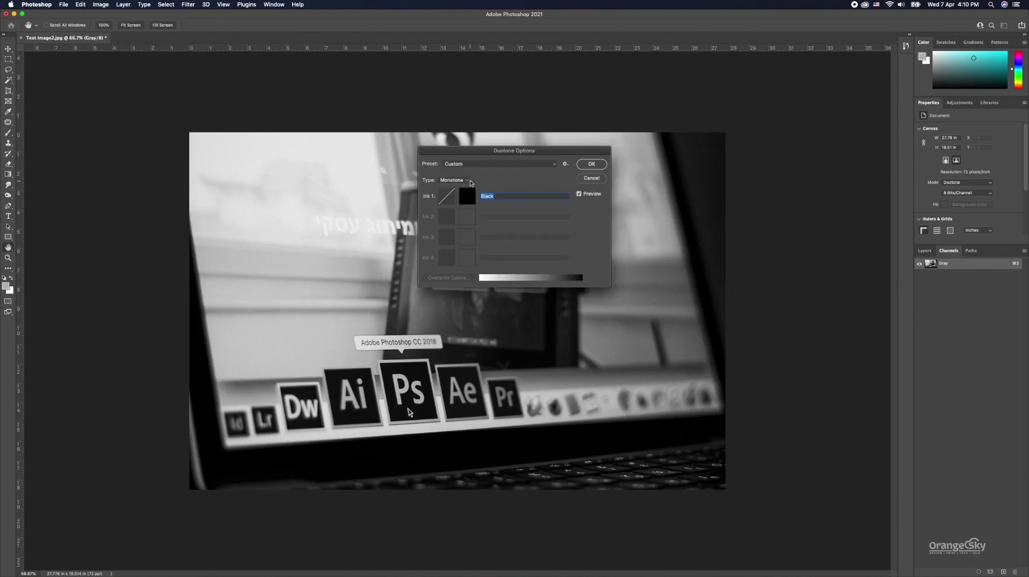
click(468, 183)
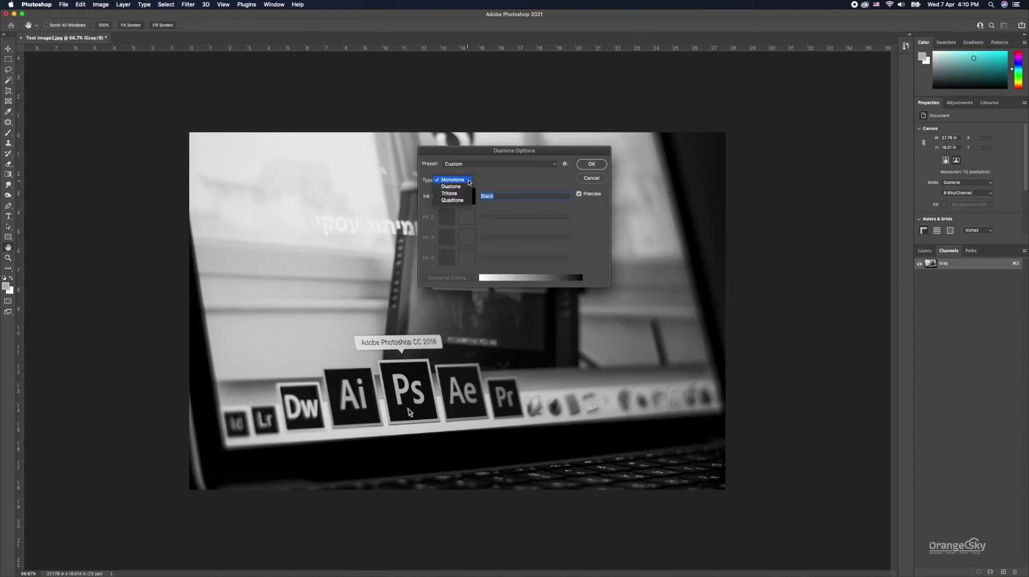
click(505, 164)
click(505, 164)
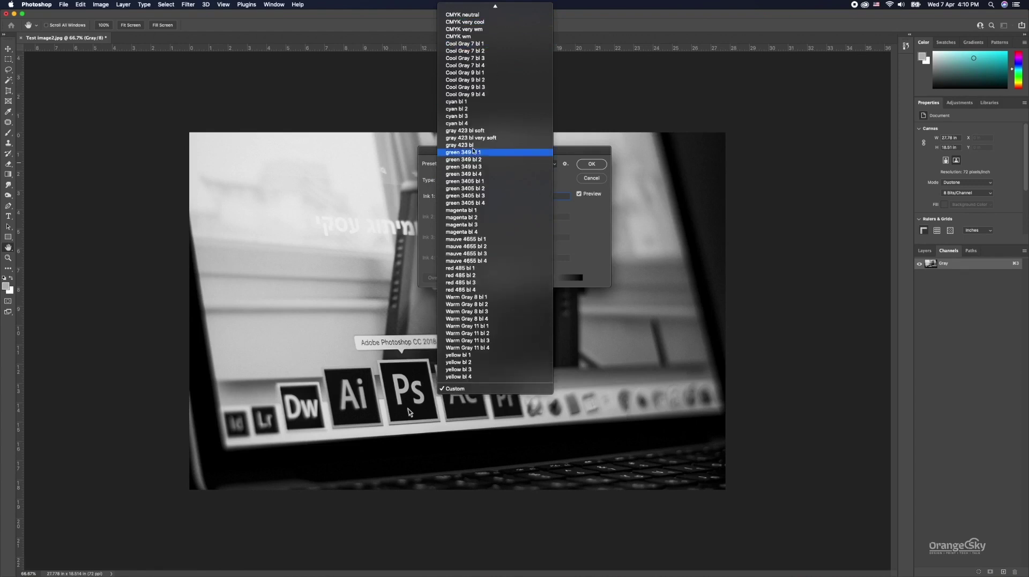
click(458, 160)
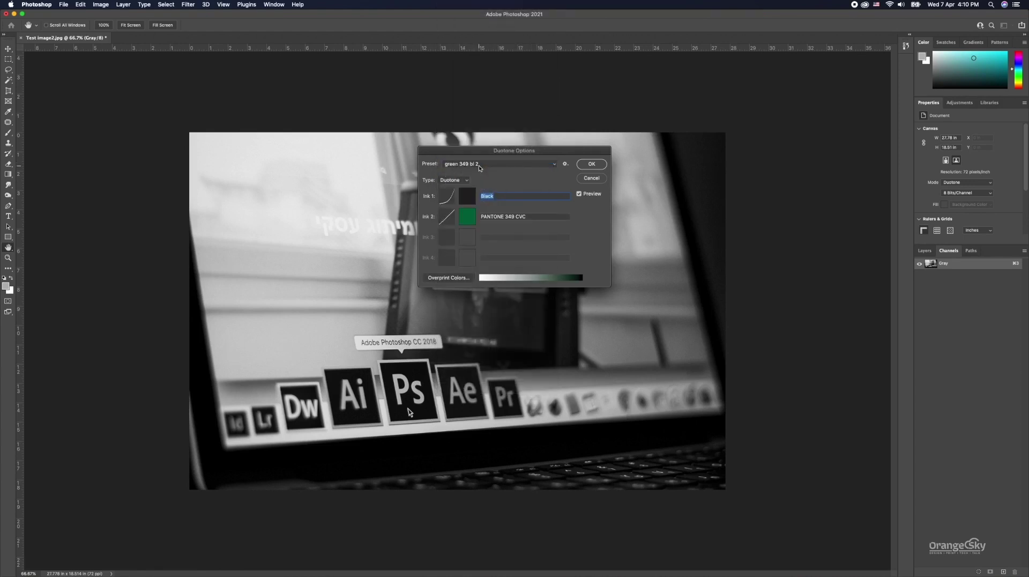
drag(571, 150, 816, 106)
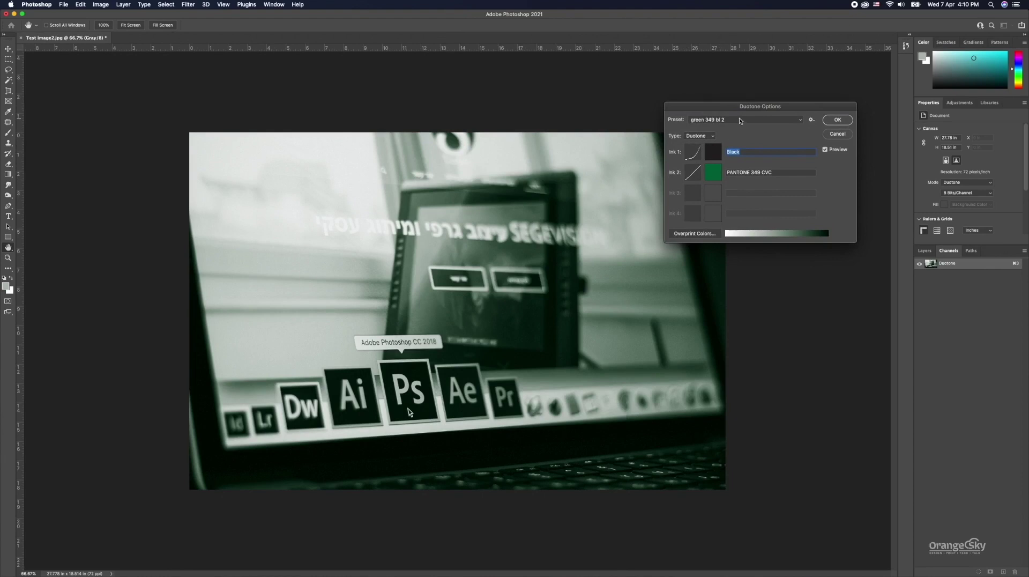
Step: Switch the type to Quadtone and back to Duotone, then open Color Libraries for Ink 2
click(715, 137)
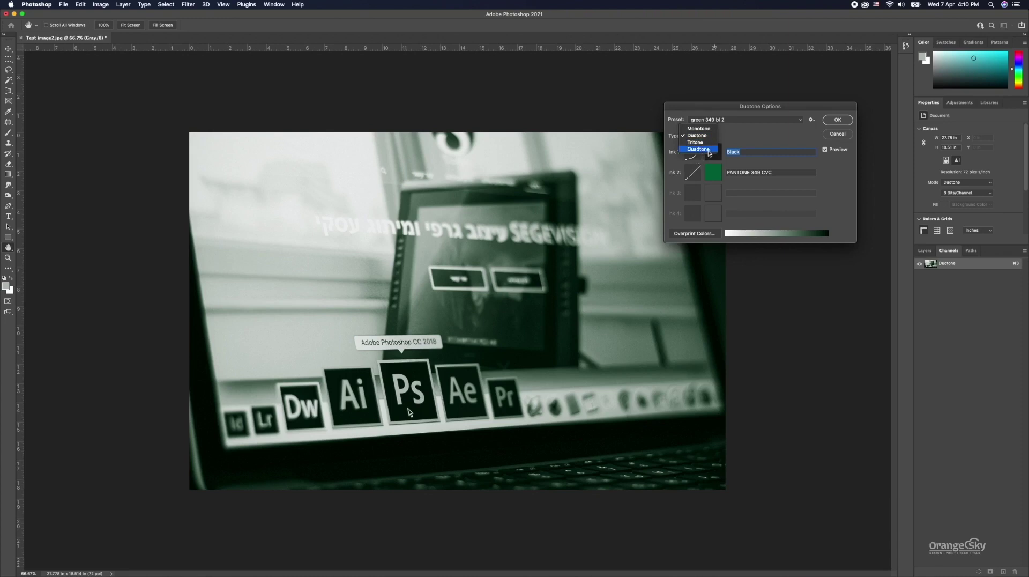
click(699, 149)
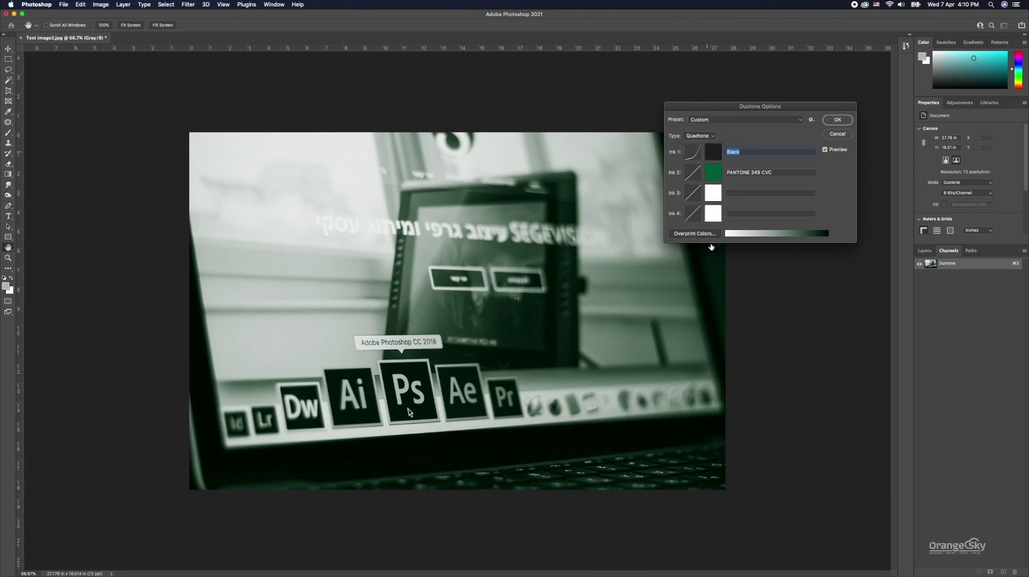
click(699, 135)
click(700, 122)
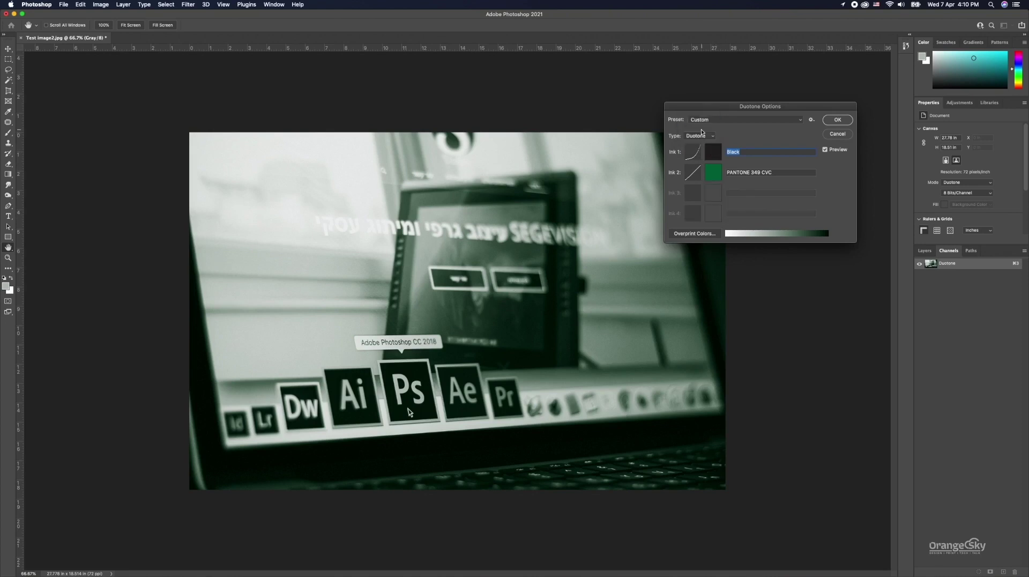
click(713, 174)
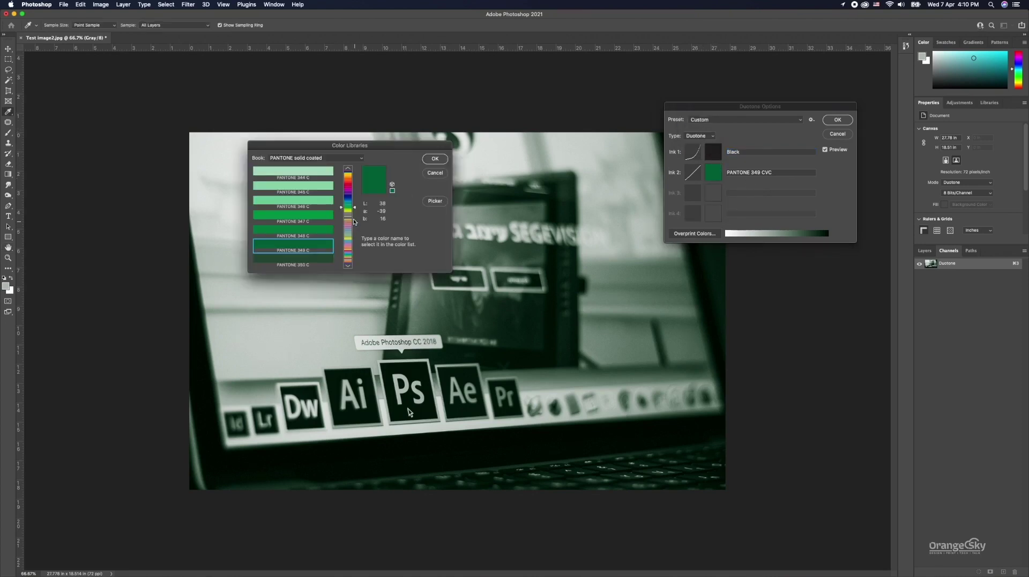
Step: Set Ink 2 to PANTONE Reflex Blue C and Ink 1 to pure black 000000
click(352, 198)
click(302, 219)
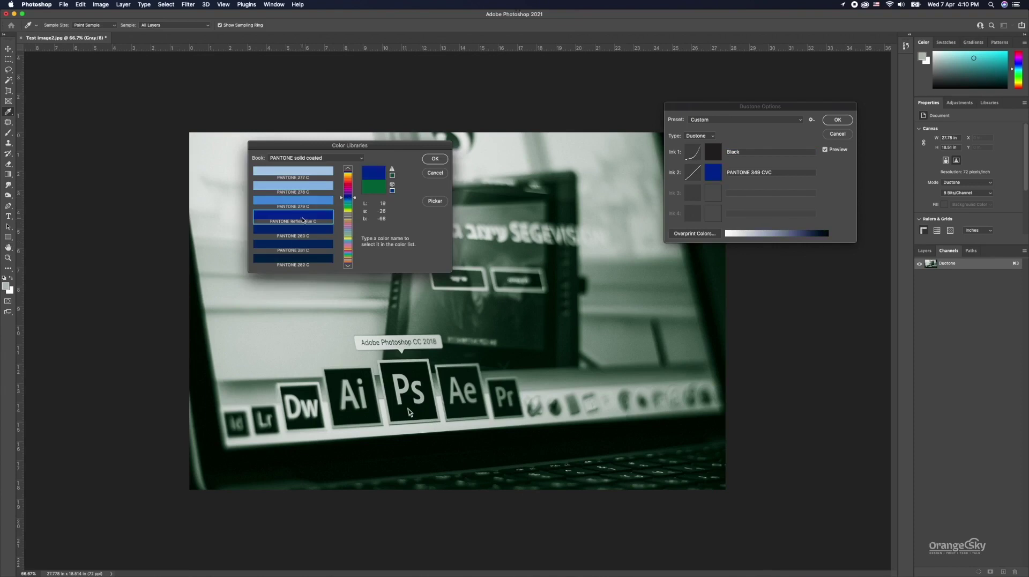
click(435, 158)
click(712, 152)
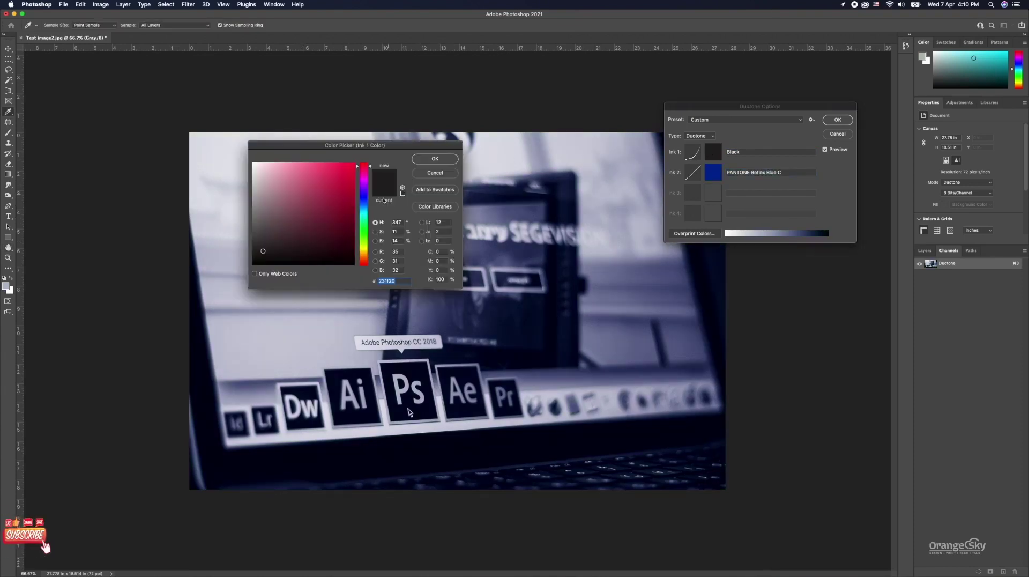
drag(264, 254, 253, 264)
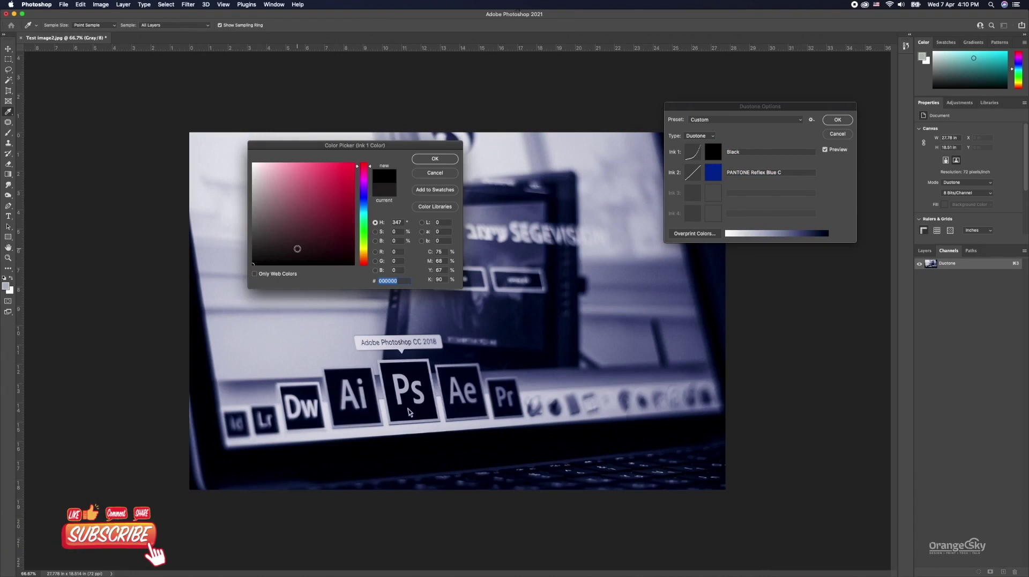
click(438, 159)
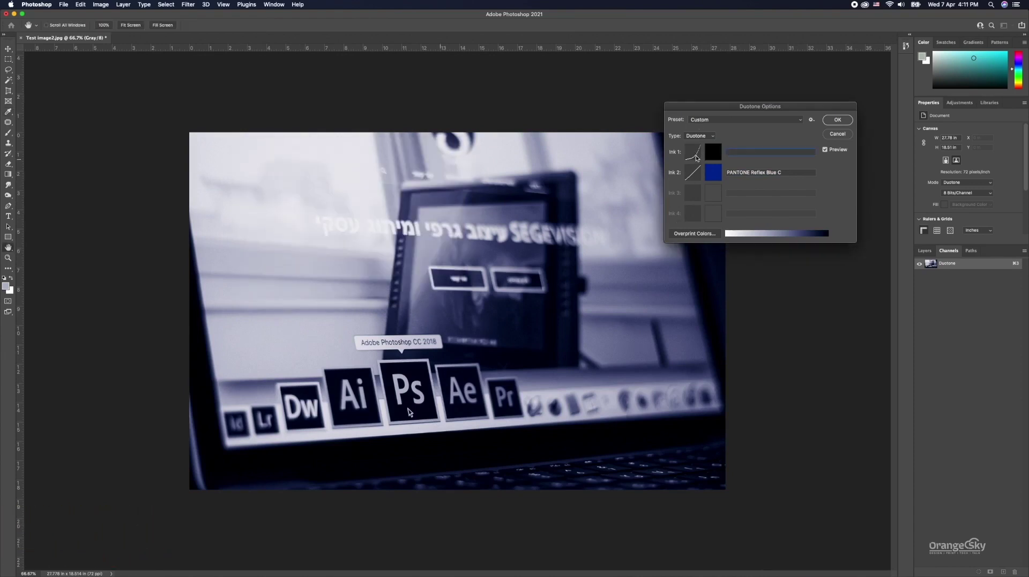
click(695, 154)
Step: Reshape the ink curve to 10%: 6.8, 30%: 43.5, 100%: 98, then reopen Ink 2's Color Libraries
drag(509, 248, 346, 171)
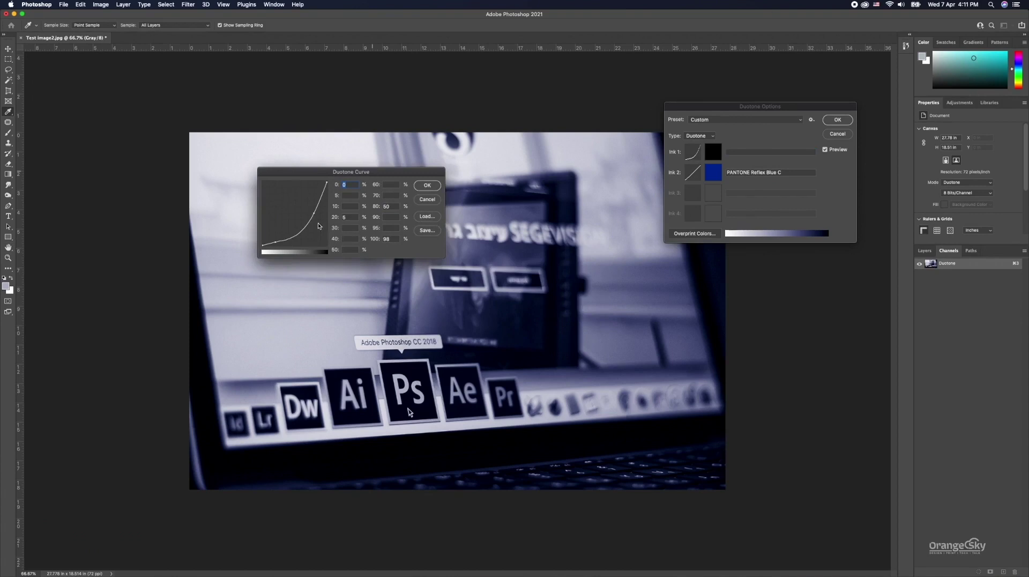
drag(314, 215, 314, 202)
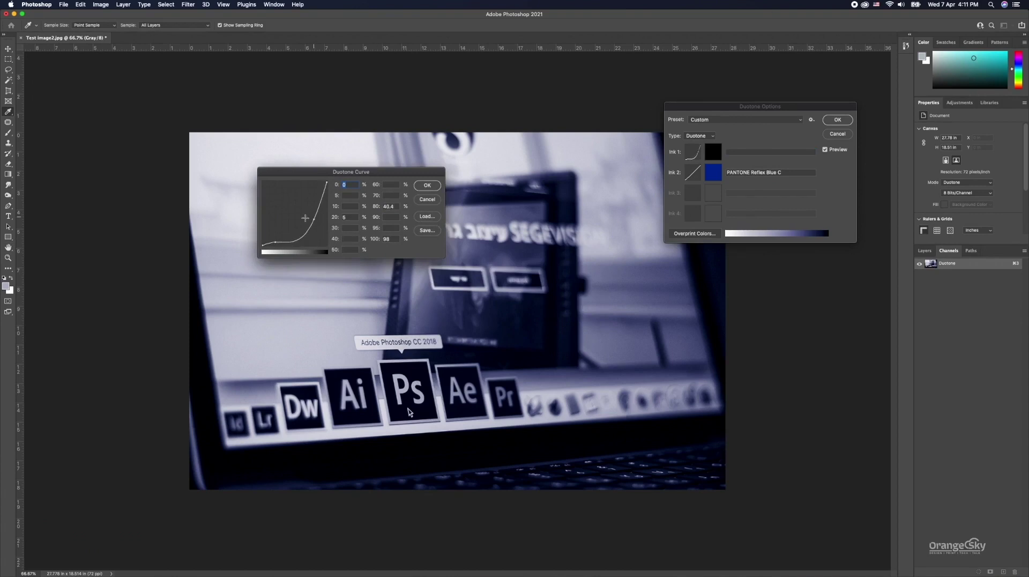
mouse_move(274, 242)
mouse_down()
mouse_move(314, 190)
mouse_move(283, 226)
mouse_move(282, 217)
mouse_up()
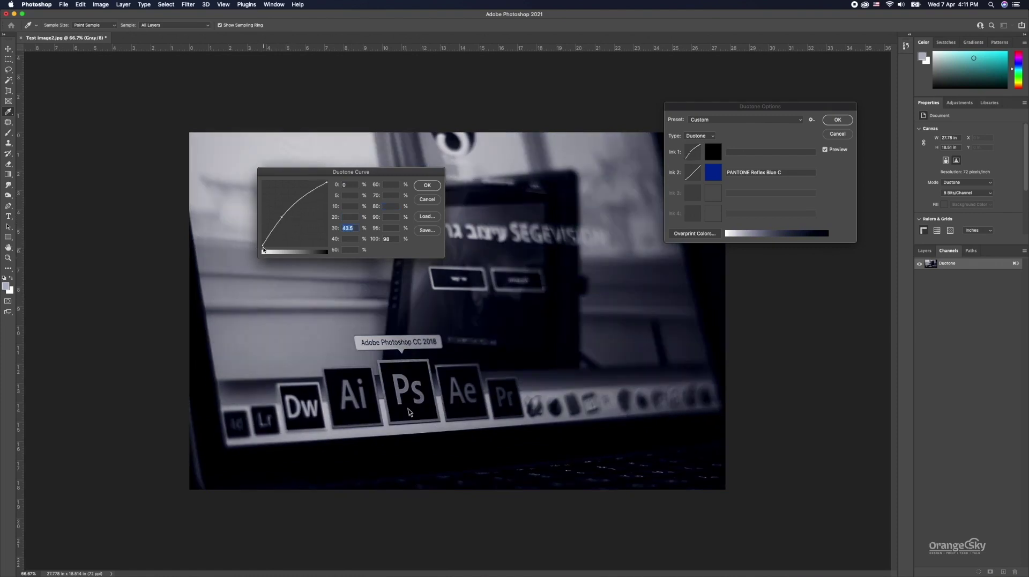
drag(268, 236, 268, 241)
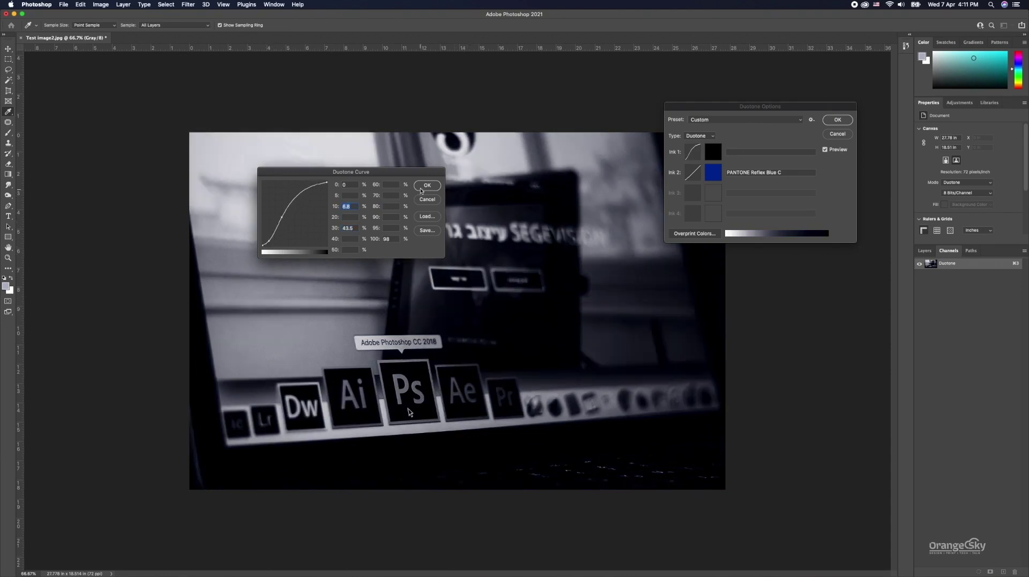
click(421, 187)
click(721, 173)
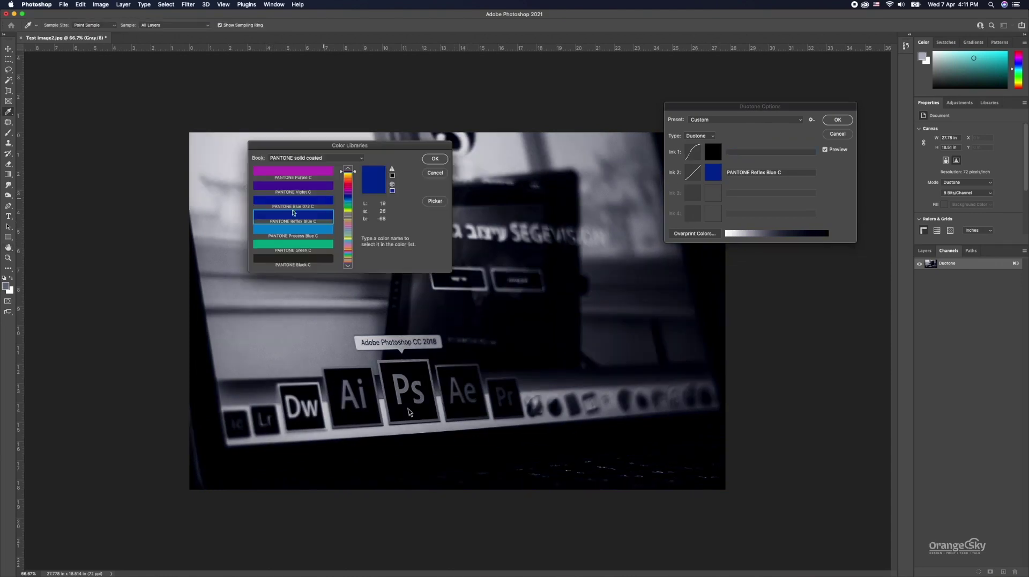
Step: Set the duotone's second ink to PANTONE Warm Red C from Color Libraries
click(349, 179)
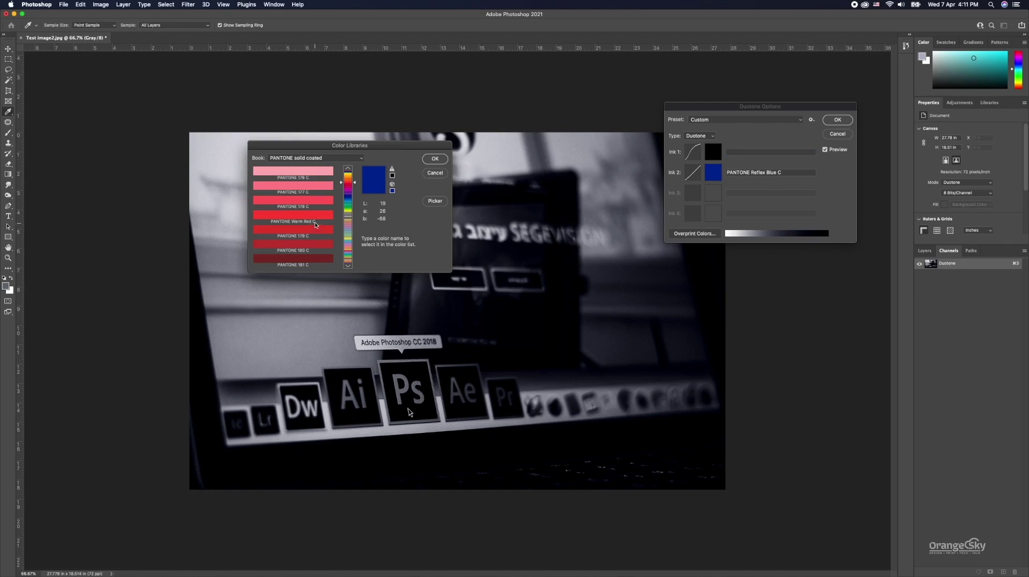
click(315, 220)
click(434, 159)
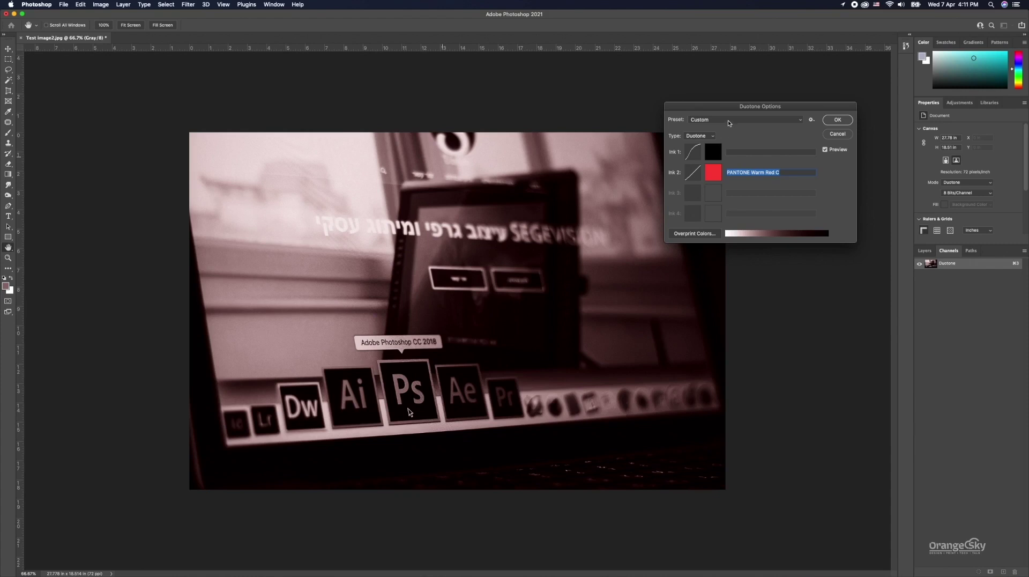
click(728, 120)
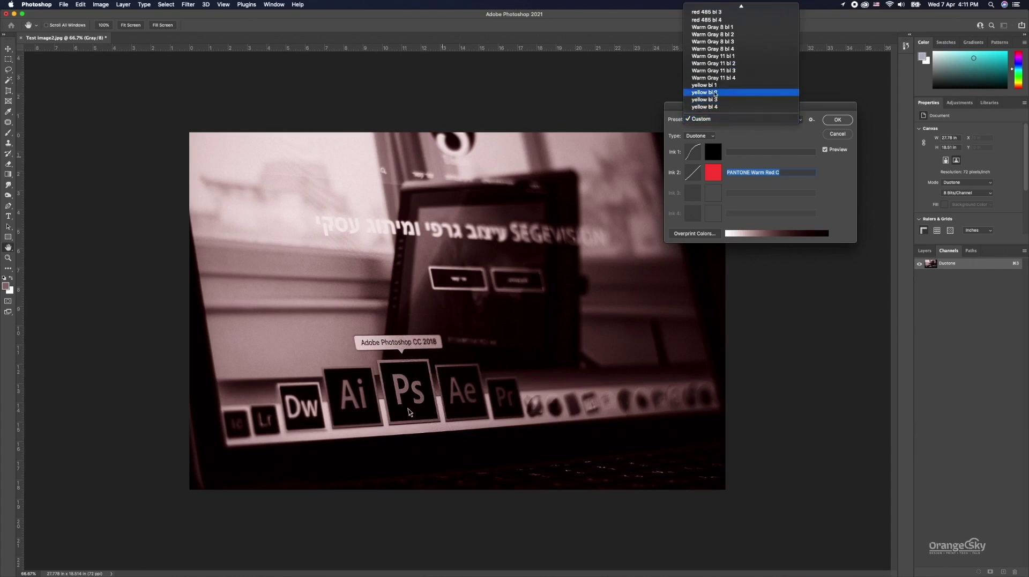
Step: Apply the Warm Gray 11 bl 4 duotone preset and confirm the Duotone Options
click(714, 77)
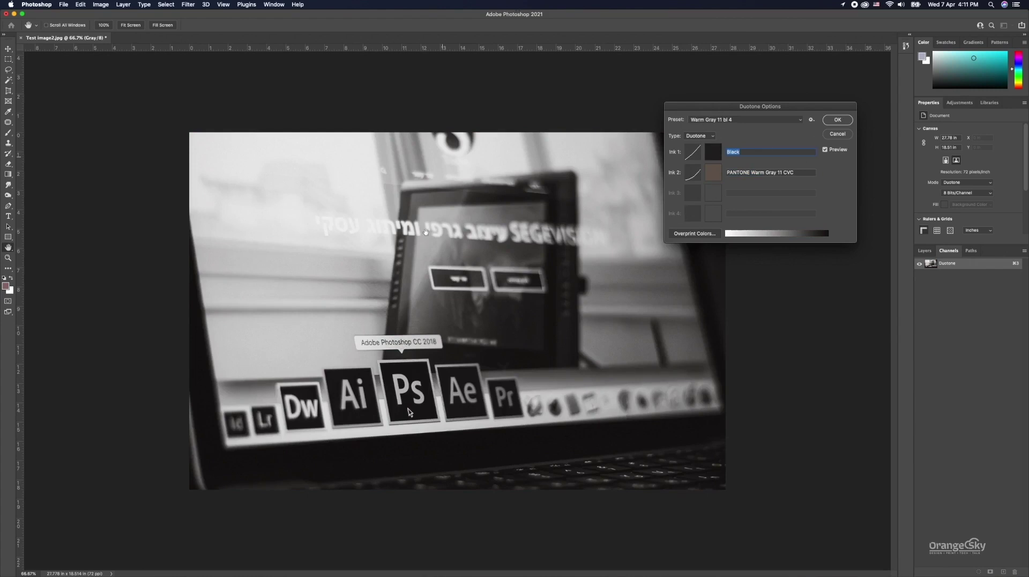
click(838, 120)
click(101, 4)
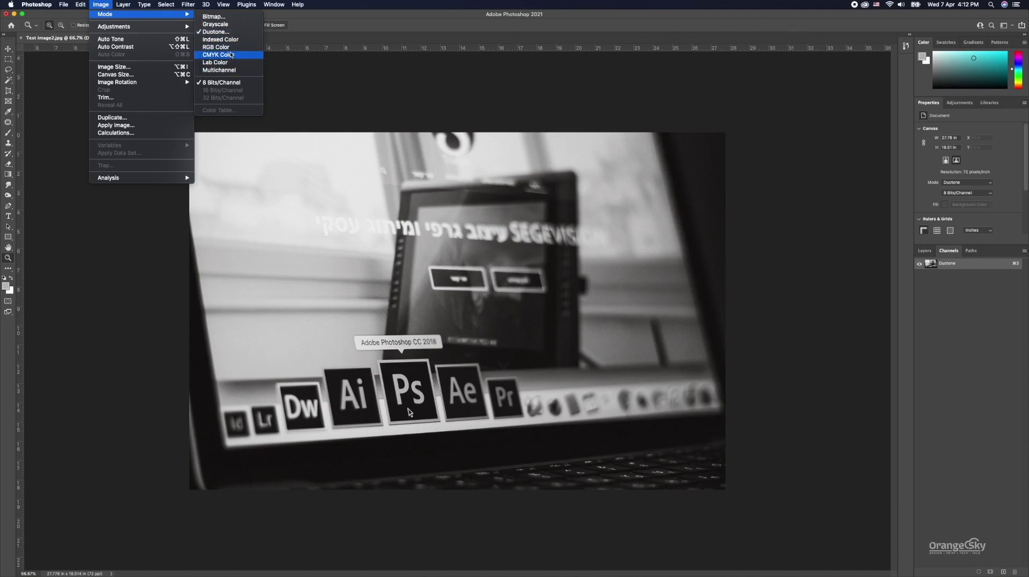
Step: Switch the image mode from Duotone to RGB Color
click(230, 47)
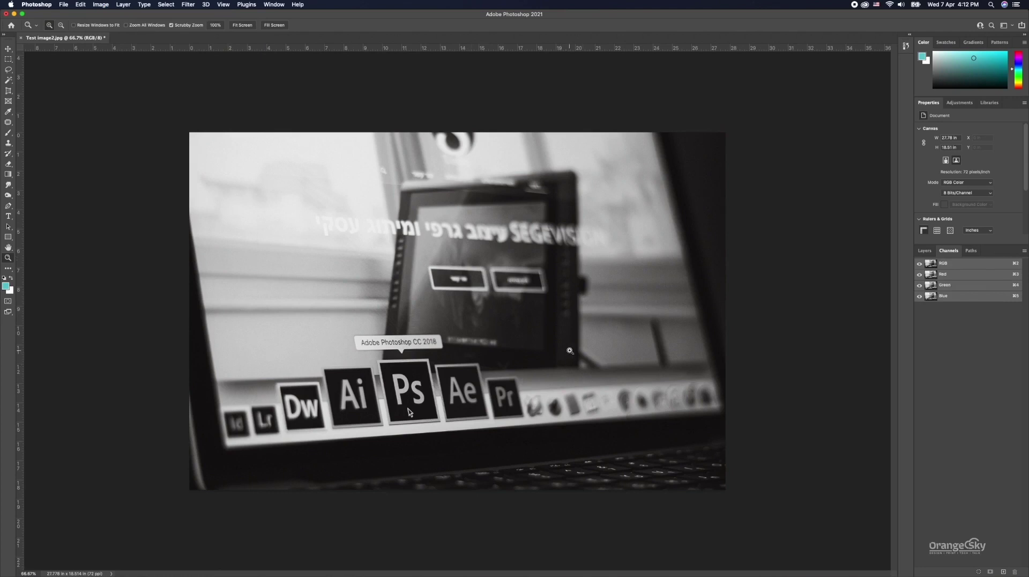
click(100, 4)
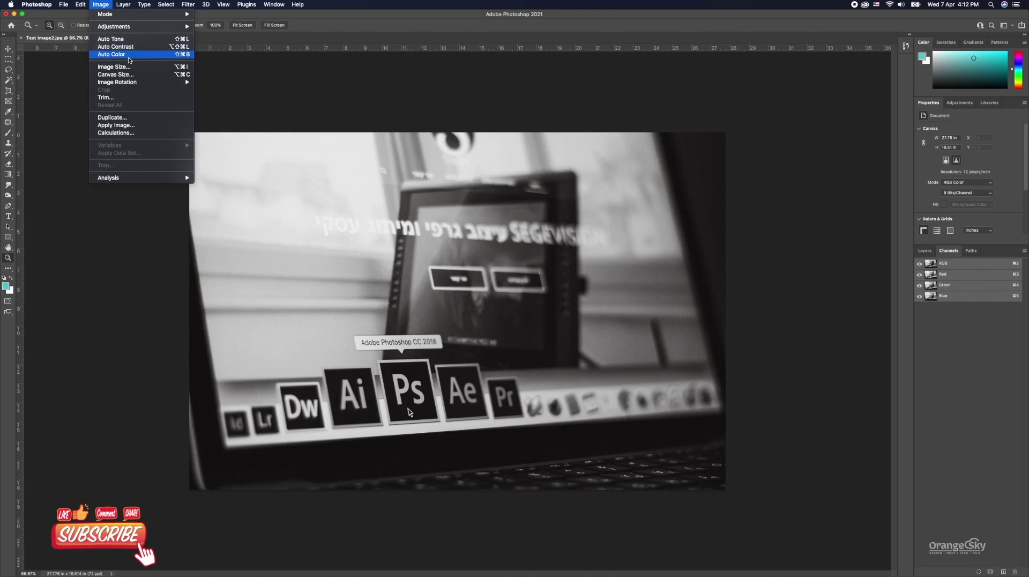
Step: Revert Test image2.jpg to its saved full-colour version
click(58, 83)
key(m)
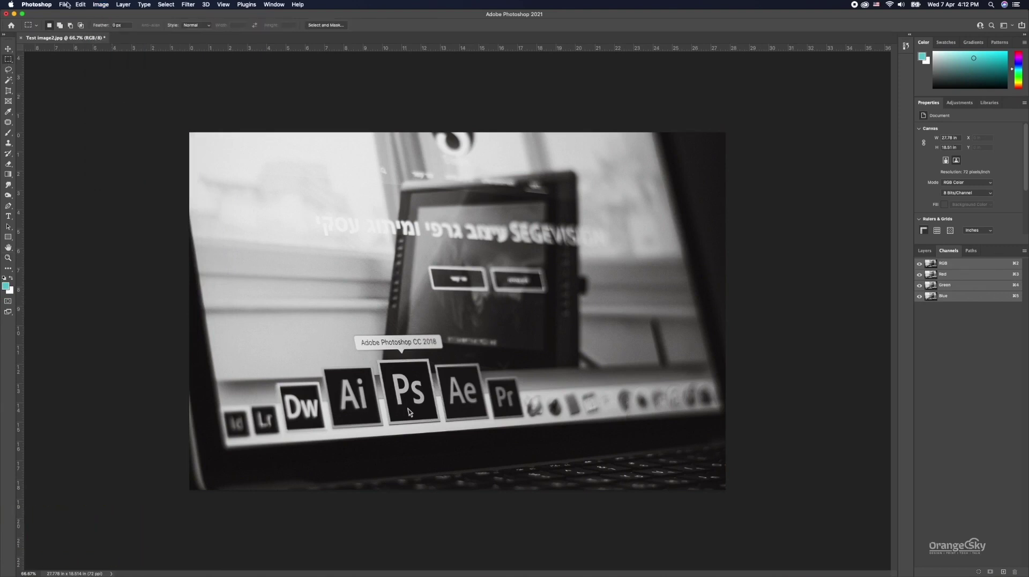
click(65, 5)
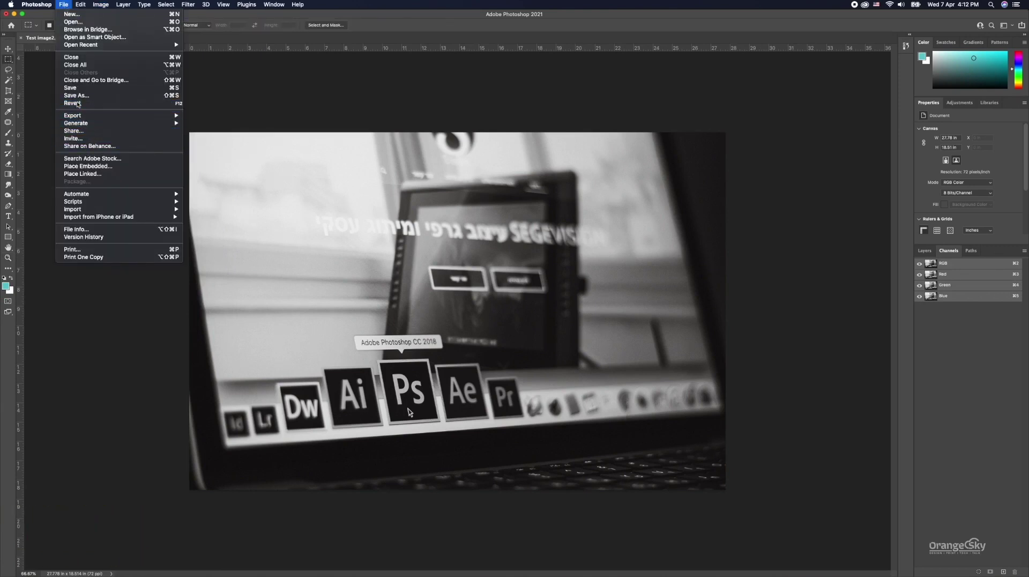
click(122, 14)
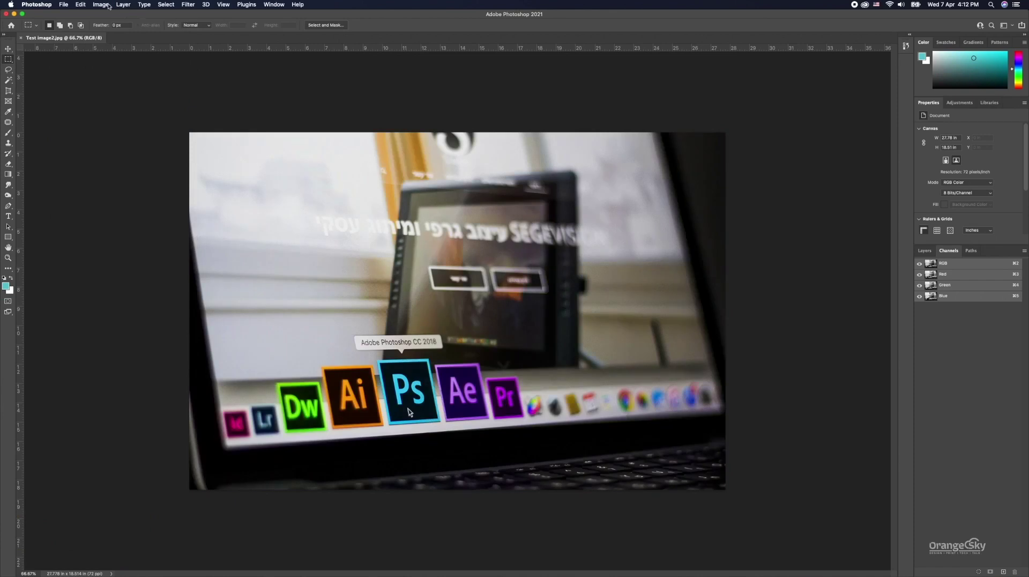
click(109, 6)
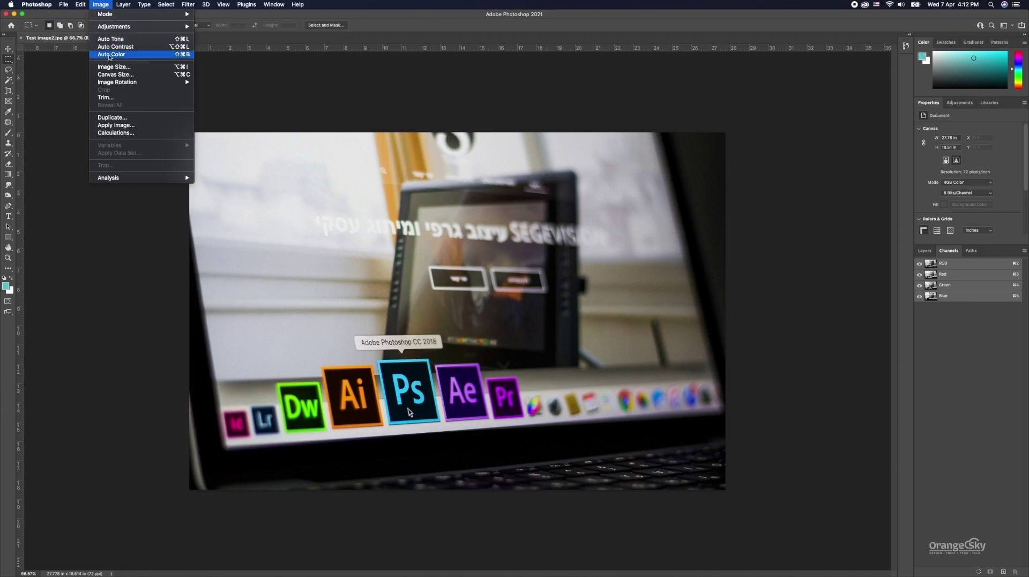
Step: Try Auto Tone, then show Image Size's Fit To presets for the 2000 × 1333 px photo
click(127, 40)
click(113, 54)
click(109, 5)
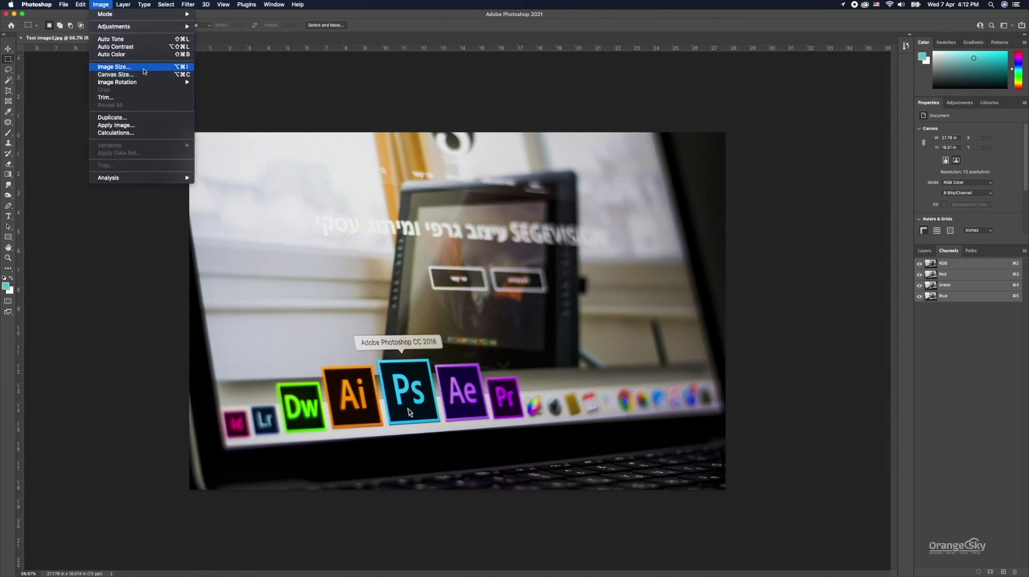
click(134, 69)
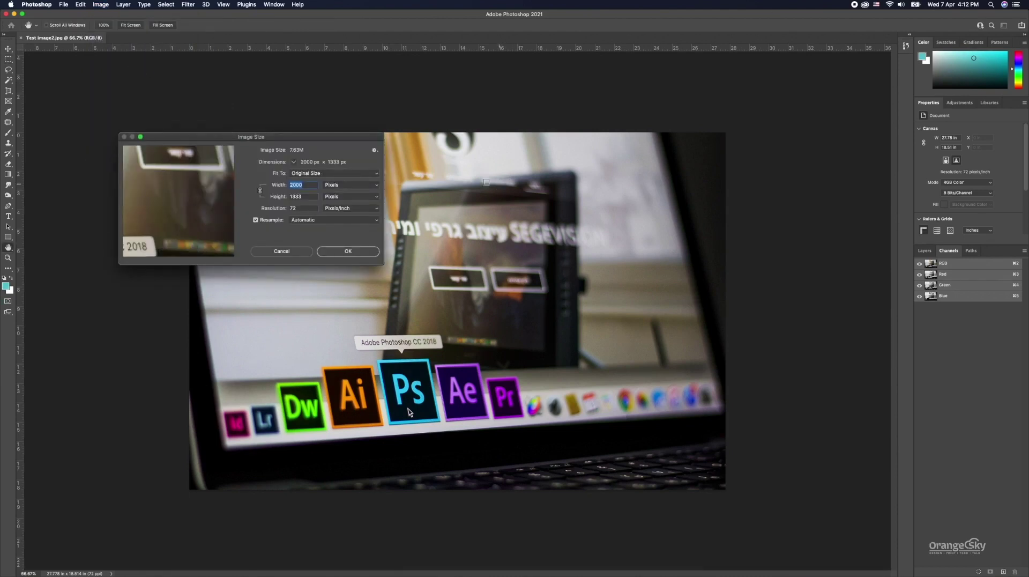
click(337, 173)
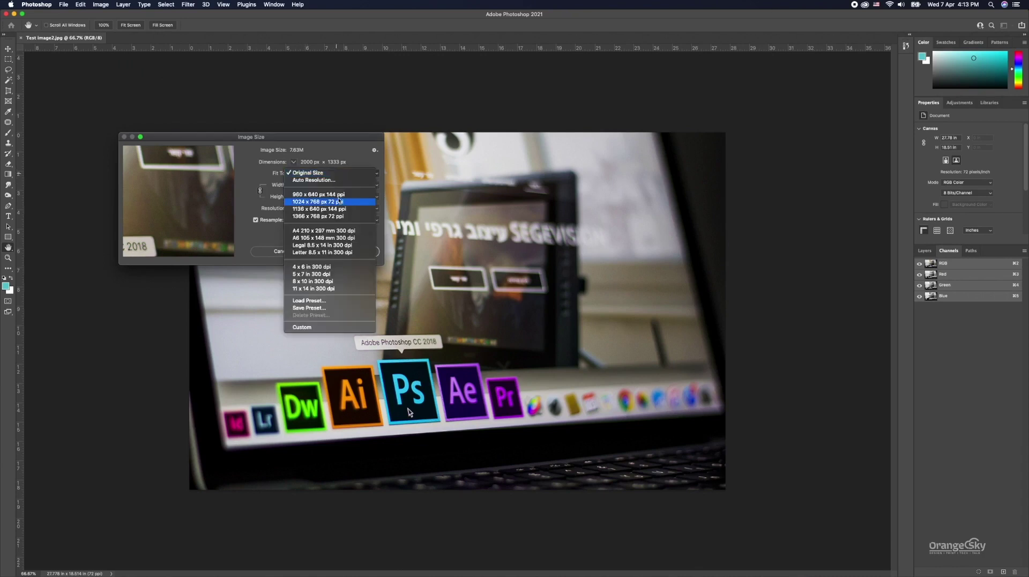
Step: Resize to 7.5 × 5 in at 200 ppi from the 4 x 6 in 300 dpi preset, then undo
click(314, 266)
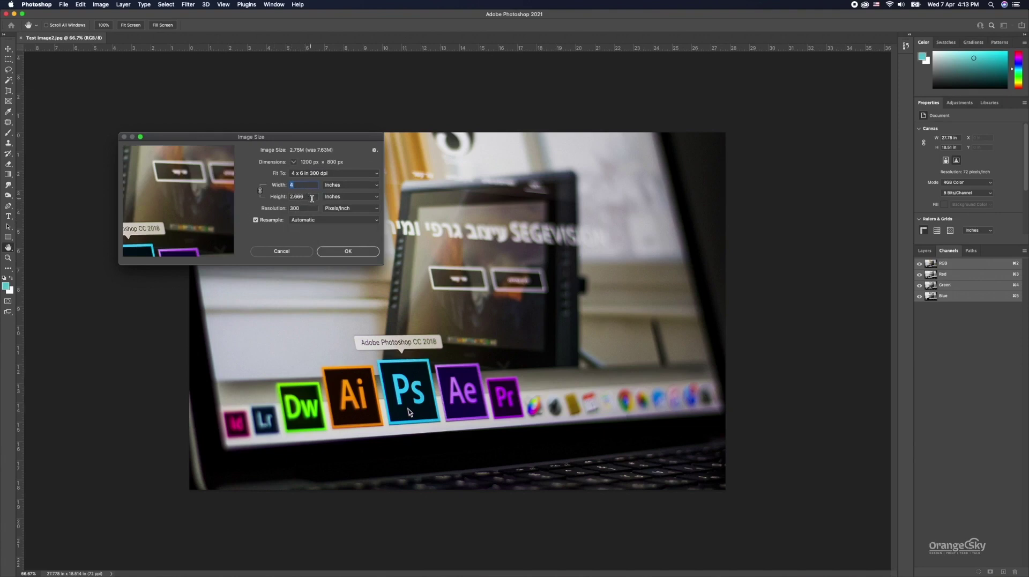
key(Up)
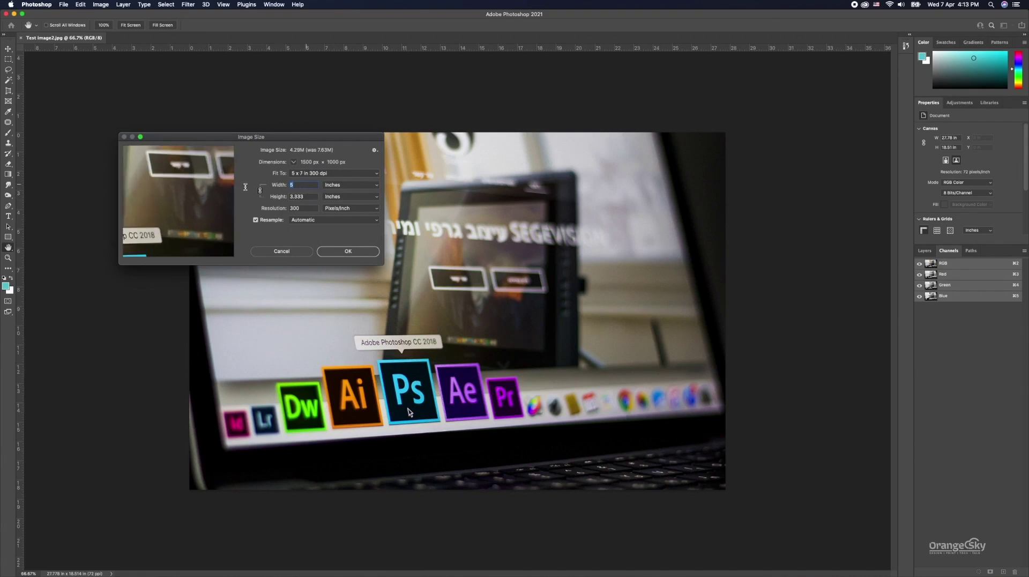
key(Tab)
text(5)
key(Tab)
text(200)
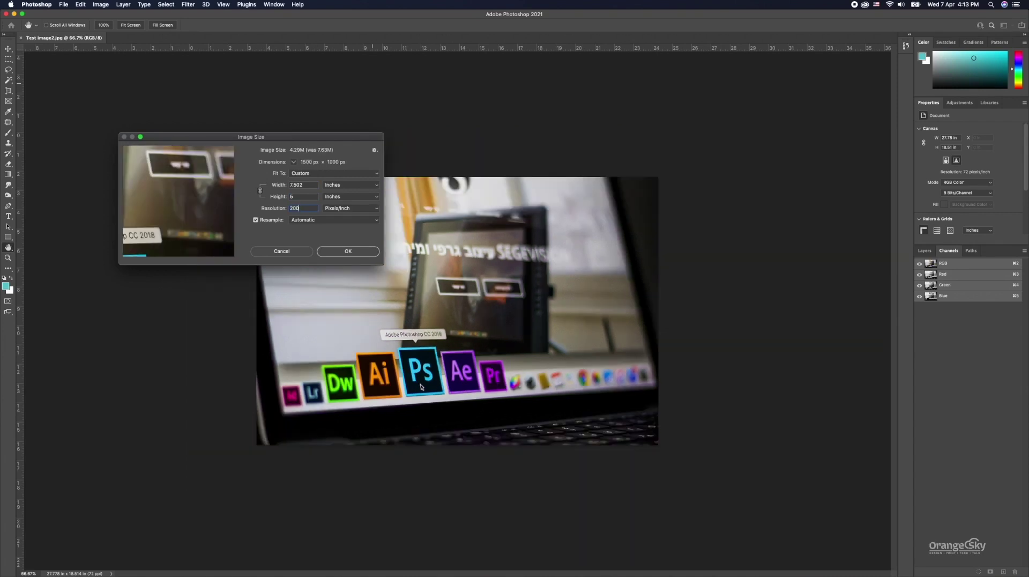
key(Return)
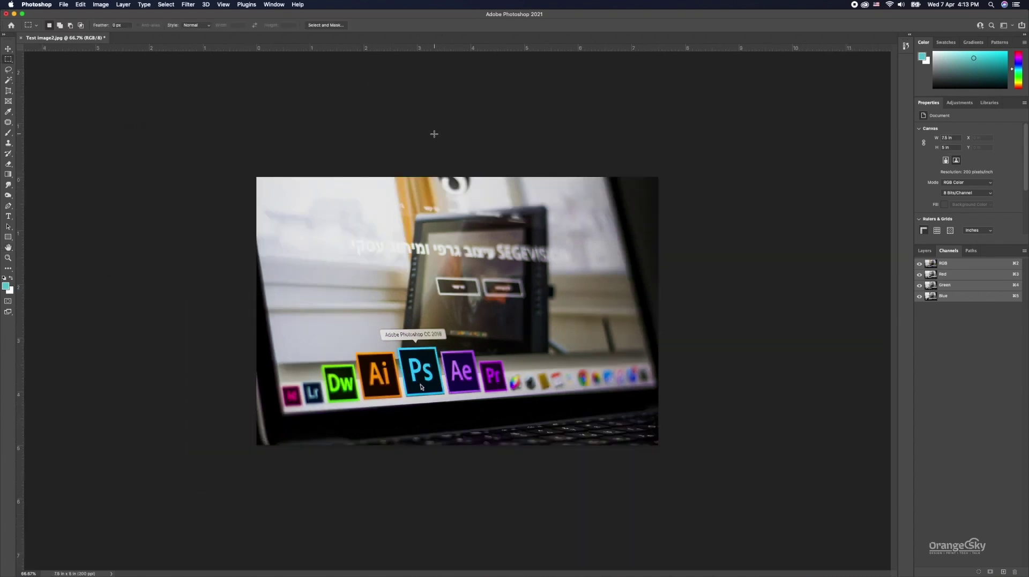
key(super+z)
Step: Open Image Size in inches and try Width 20, Height 10
key(super+0)
click(101, 4)
click(121, 68)
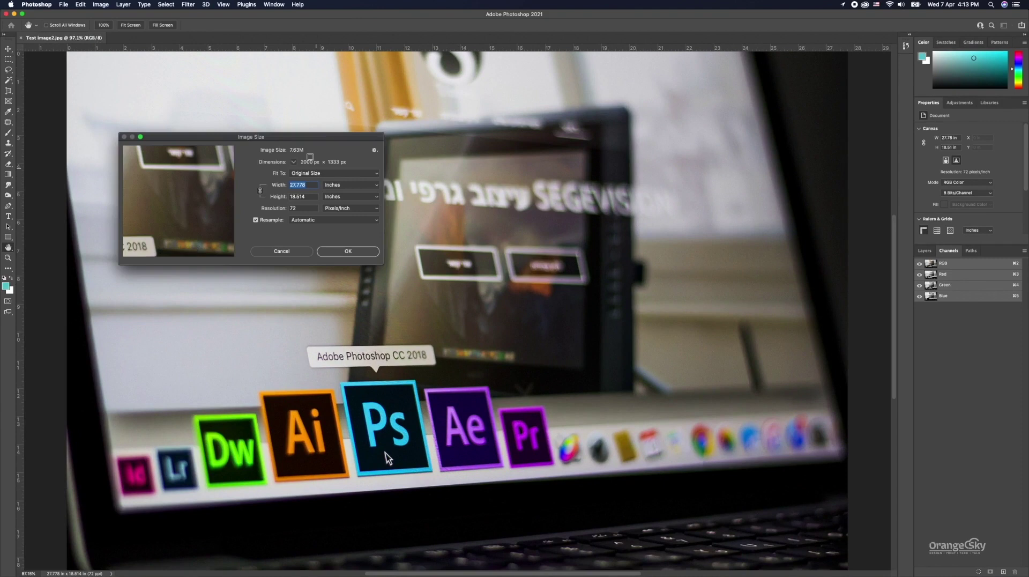
click(376, 185)
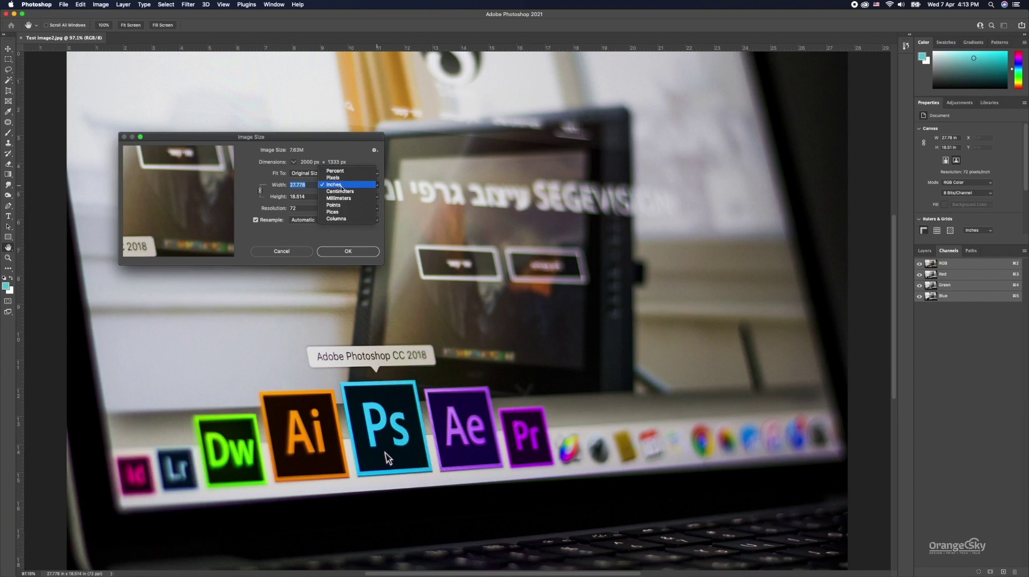
click(342, 186)
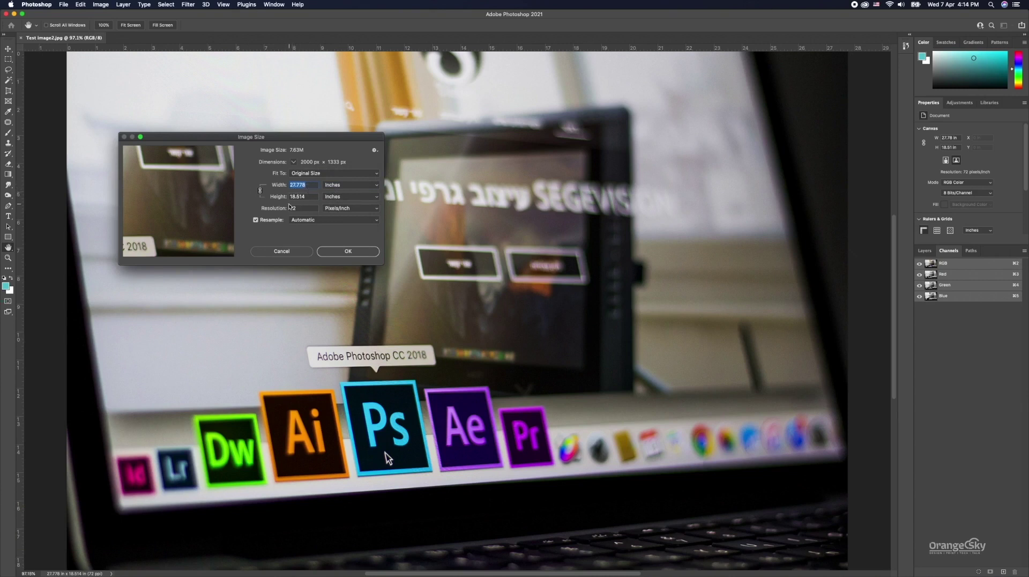
text(20)
key(Tab)
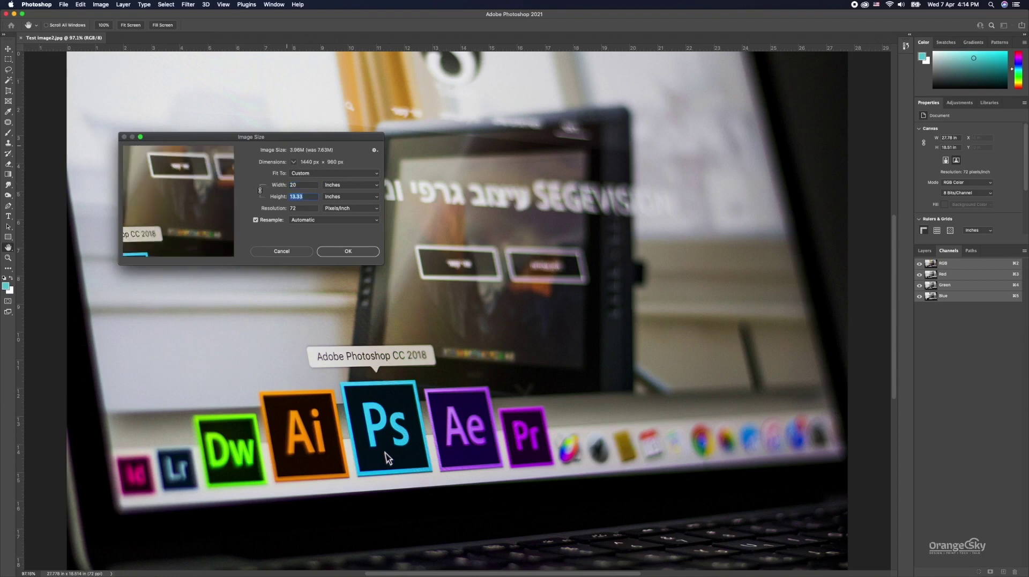
text(10)
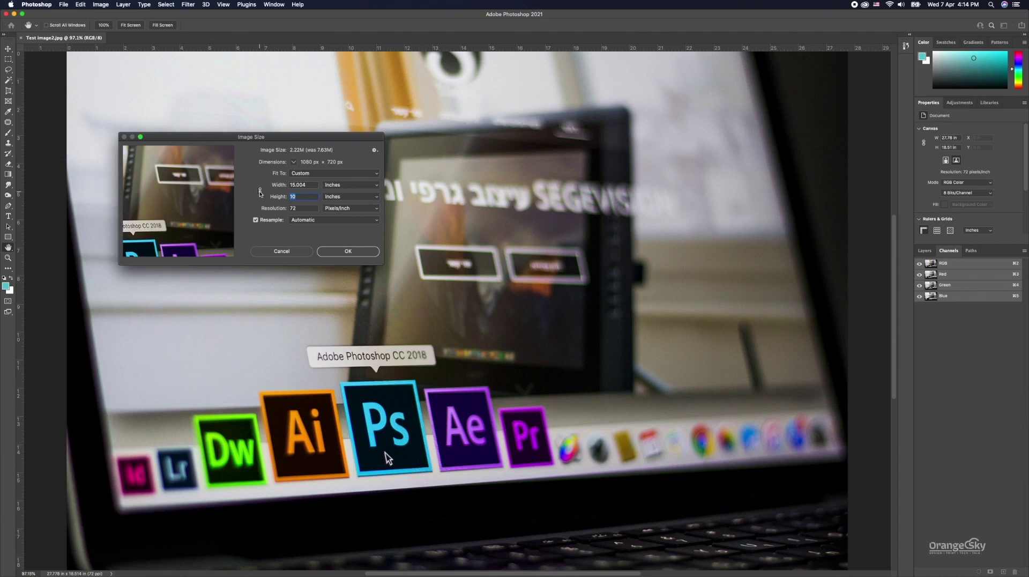
Step: Change the size to 14 × 9 inches, apply the resize, then undo it
key(shift+Tab)
text(14)
key(Tab)
text(9)
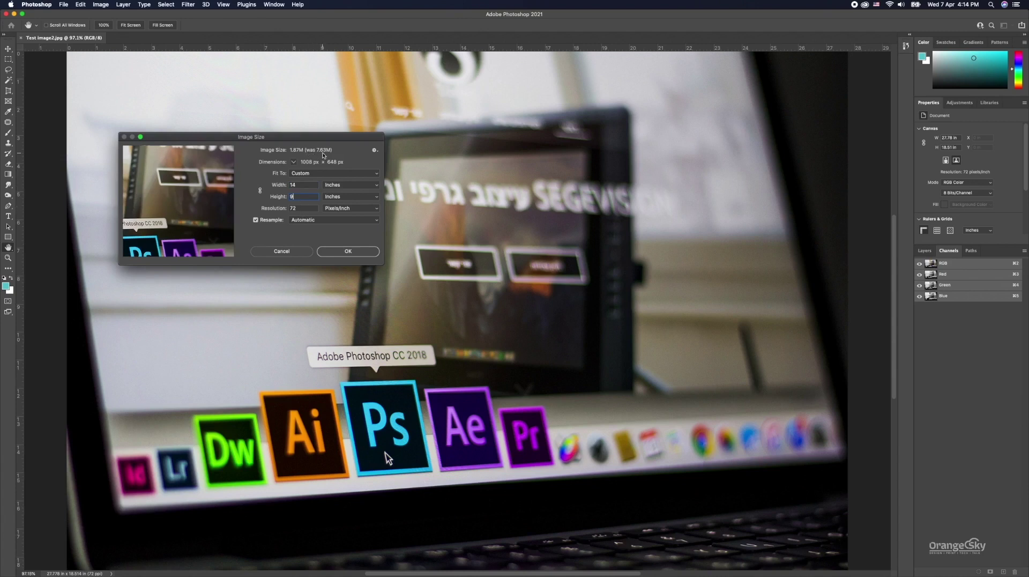
mouse_move(294, 152)
click(329, 250)
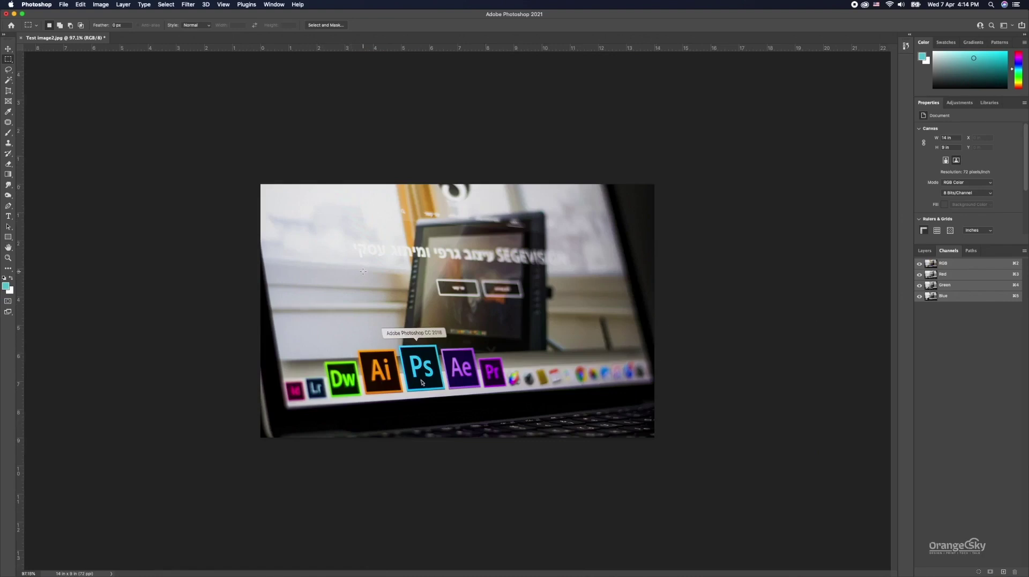
key(super+z)
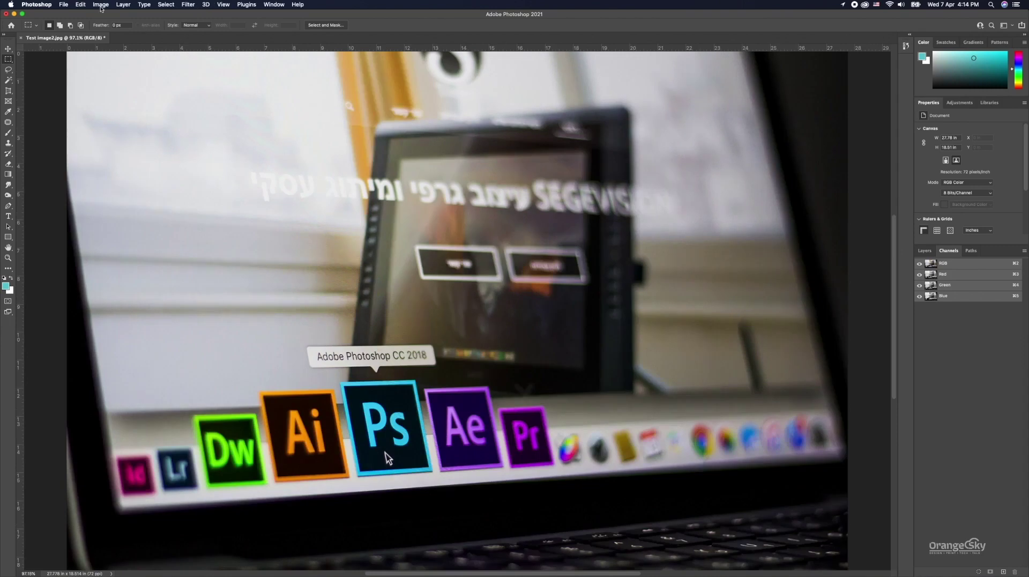
click(101, 4)
click(123, 66)
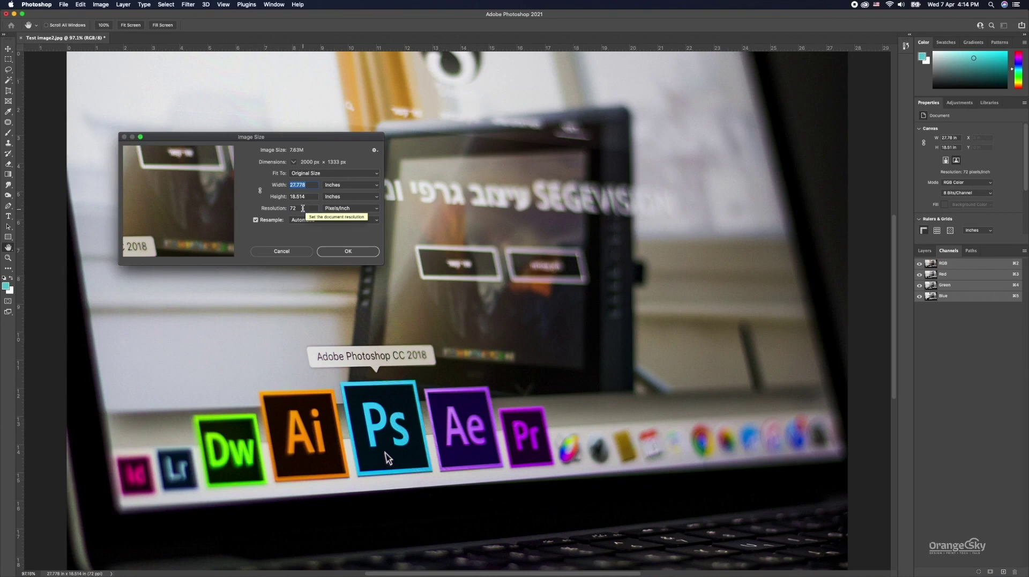
double_click(303, 208)
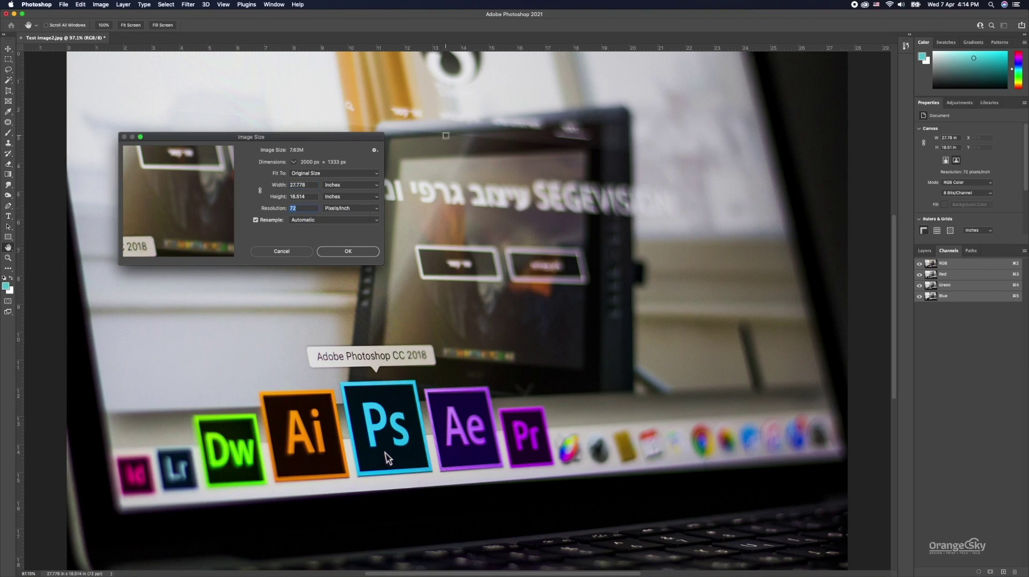
text(150)
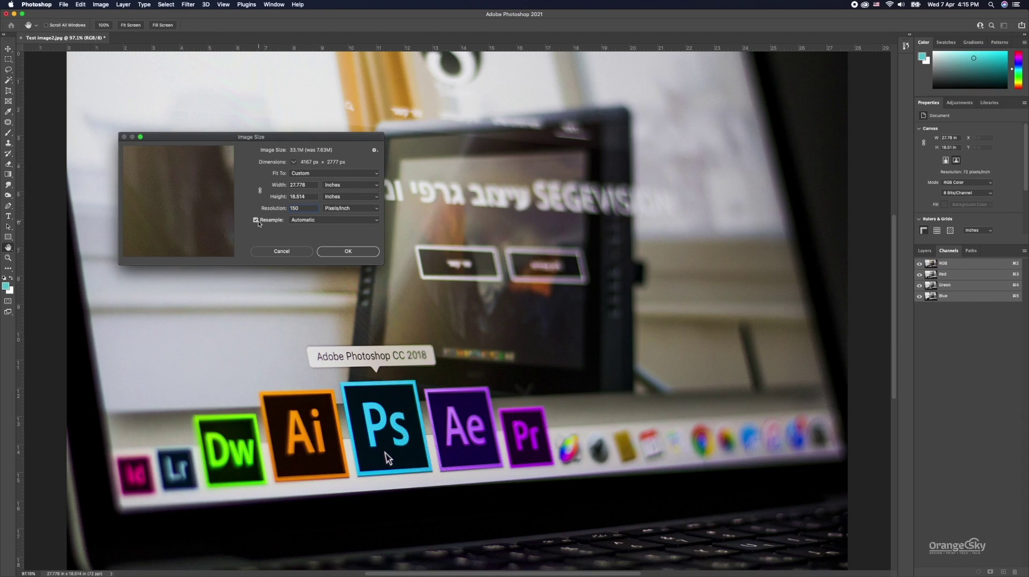
click(328, 220)
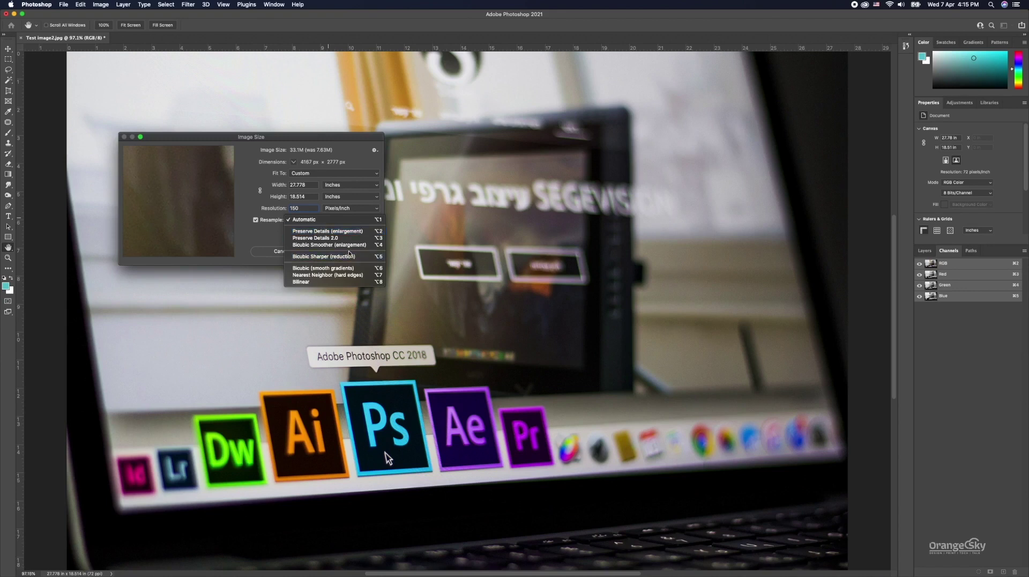
click(251, 246)
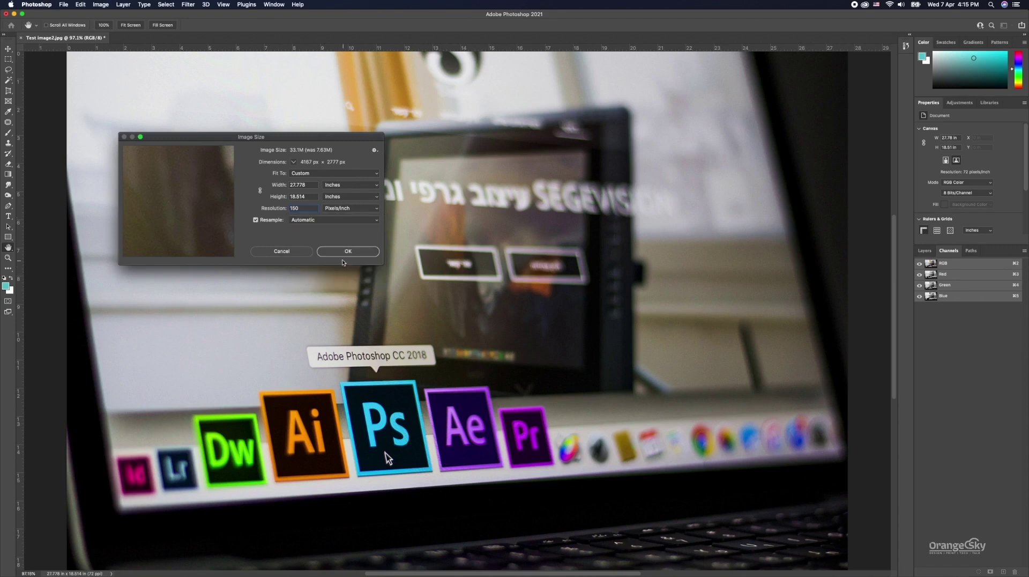
click(338, 251)
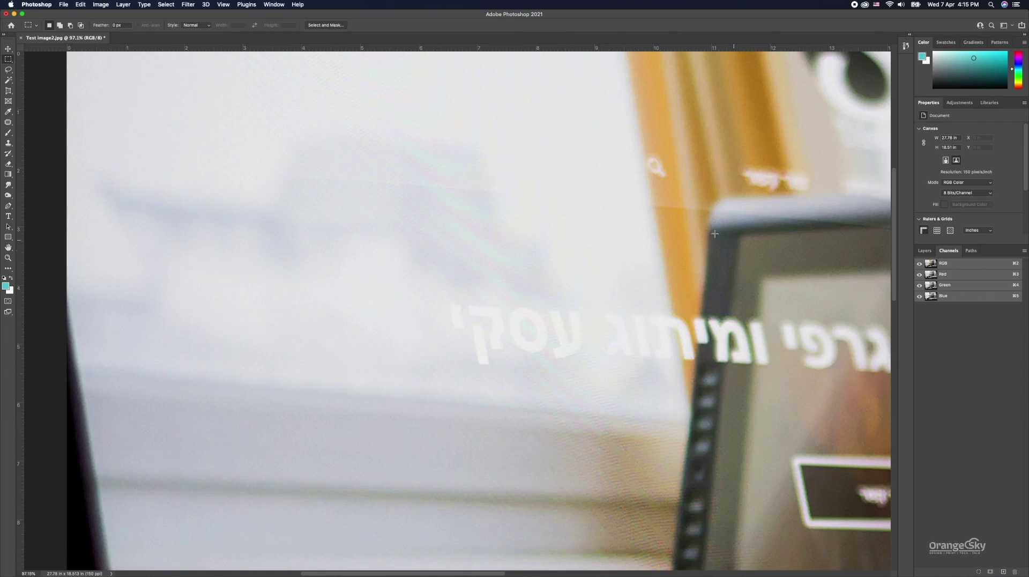
key(super+z)
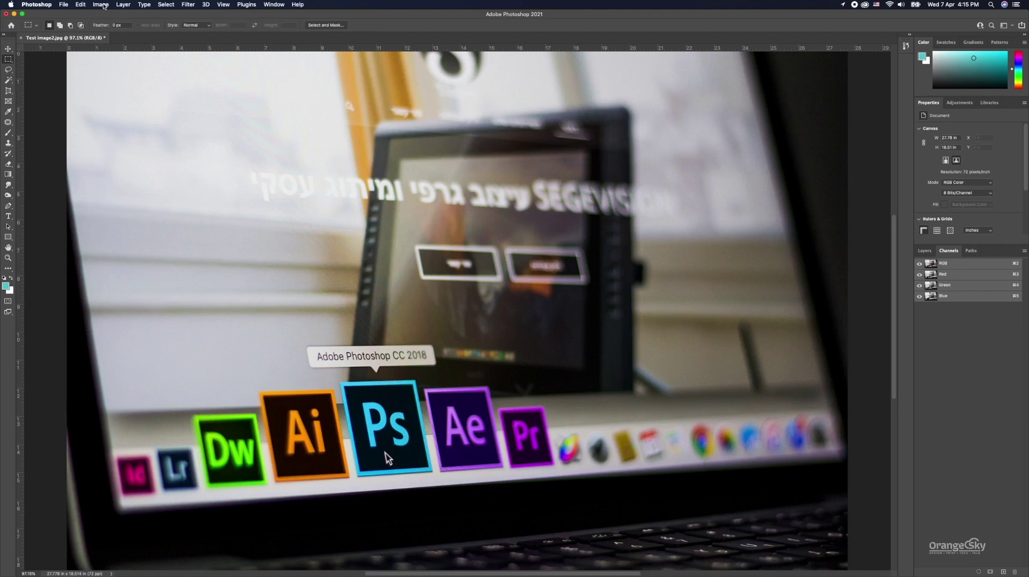
click(105, 6)
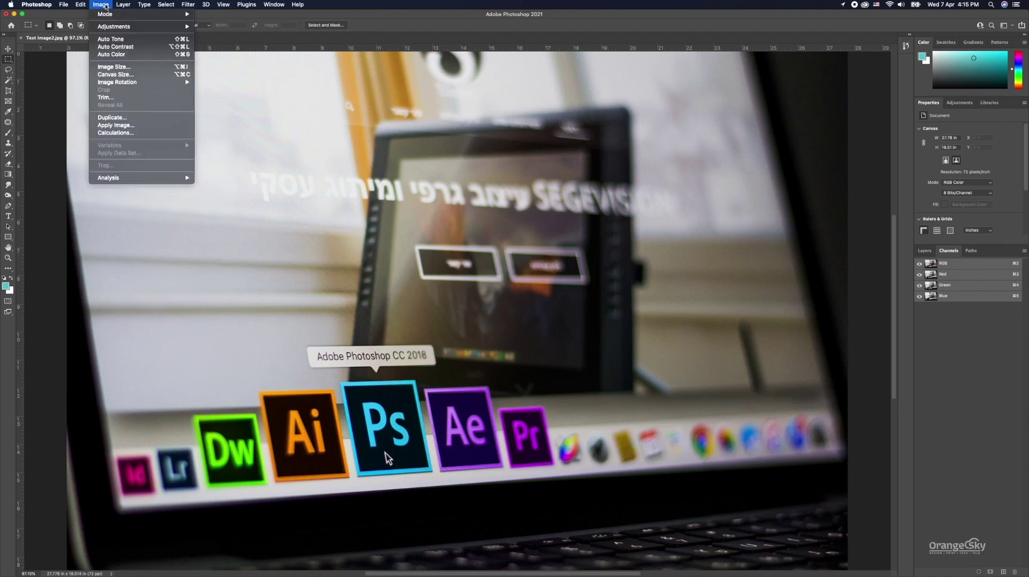
mouse_move(118, 82)
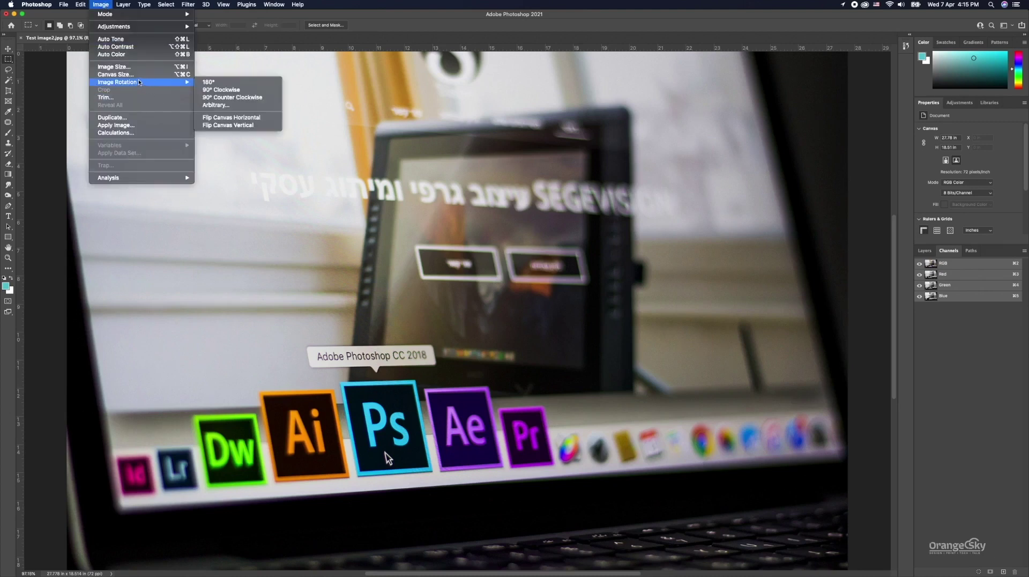
click(137, 75)
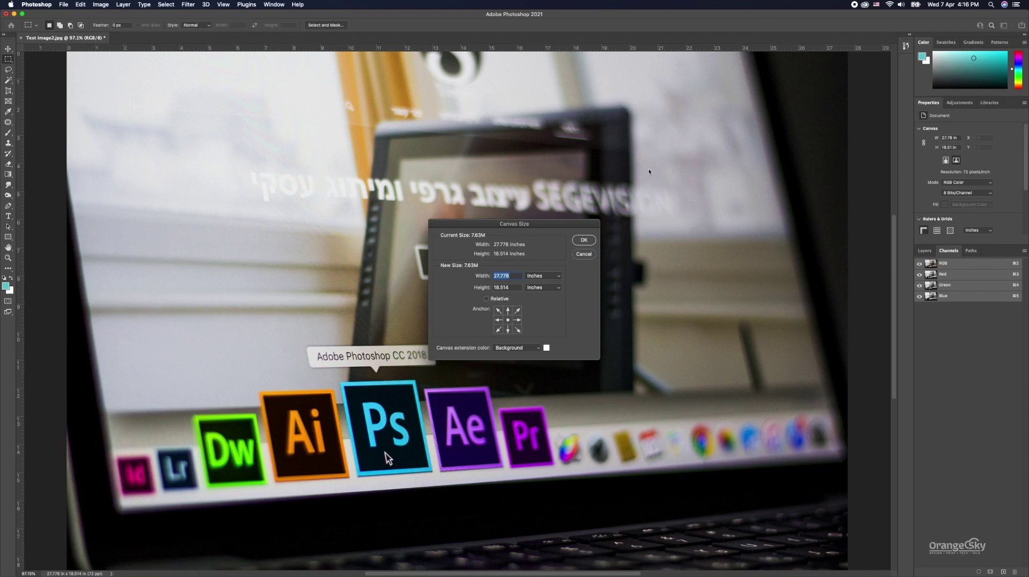
text(15)
key(Tab)
text(10)
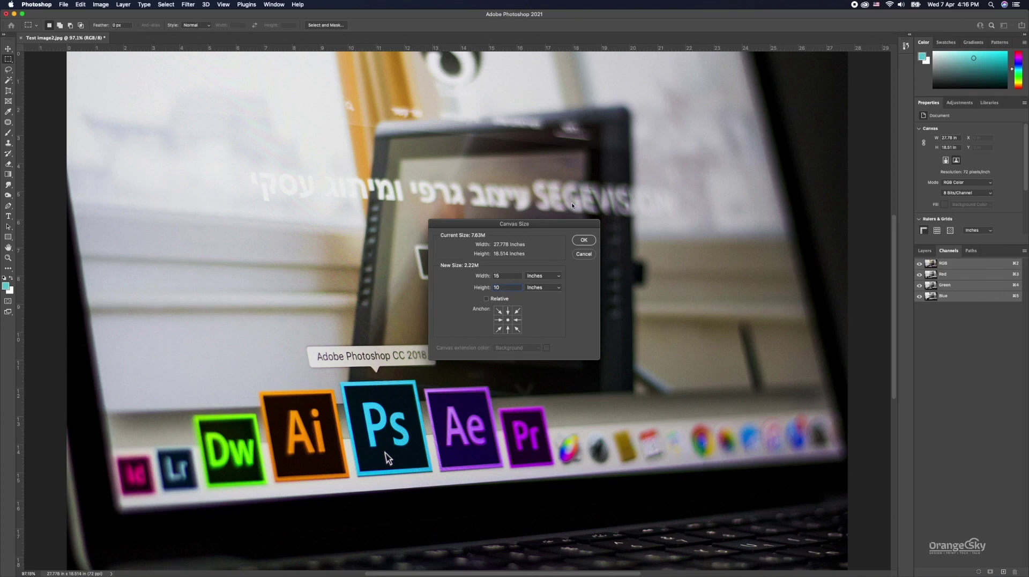
click(589, 239)
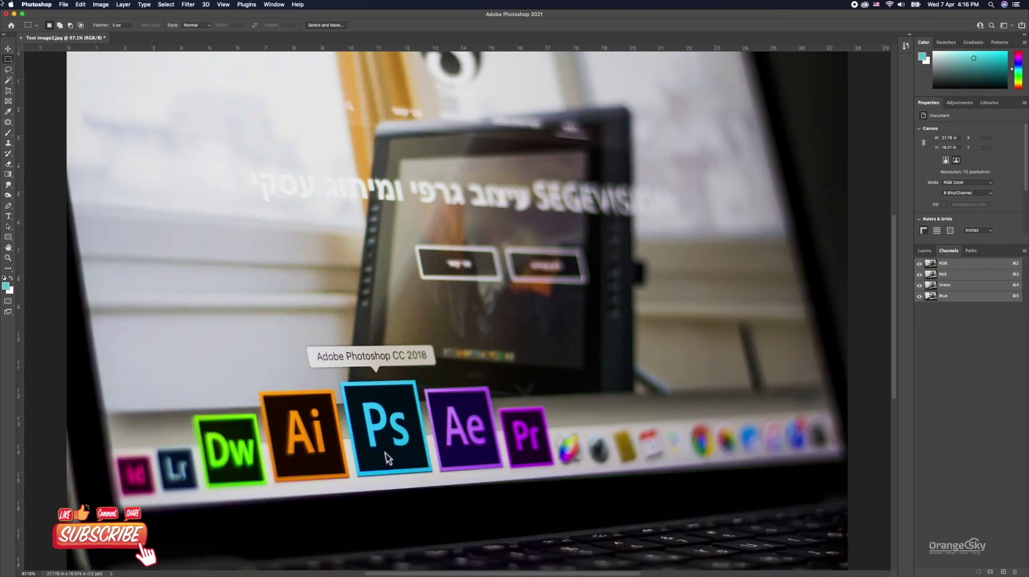
click(101, 5)
click(110, 75)
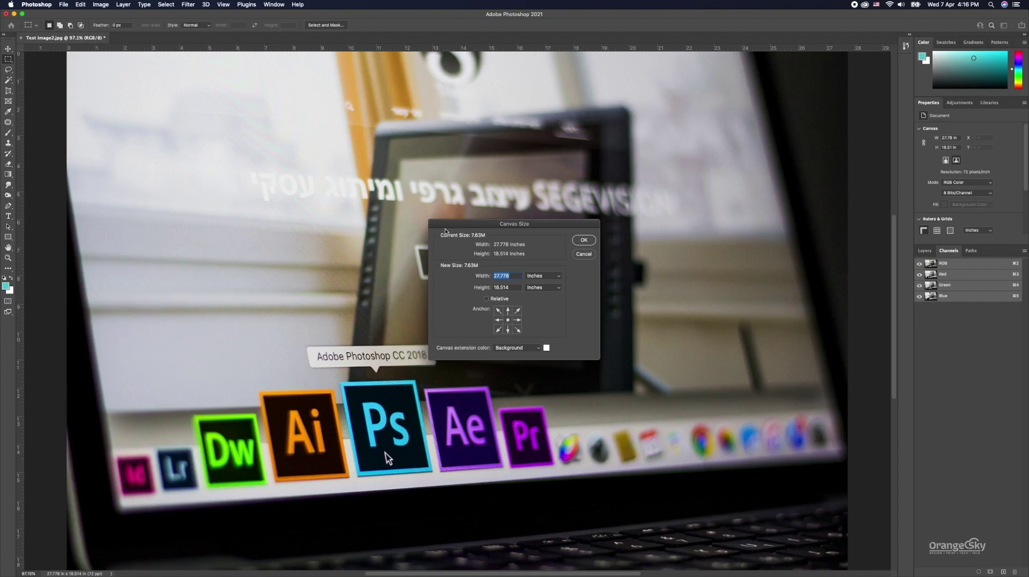
text(35)
key(Tab)
text(25)
click(583, 239)
key(super+0)
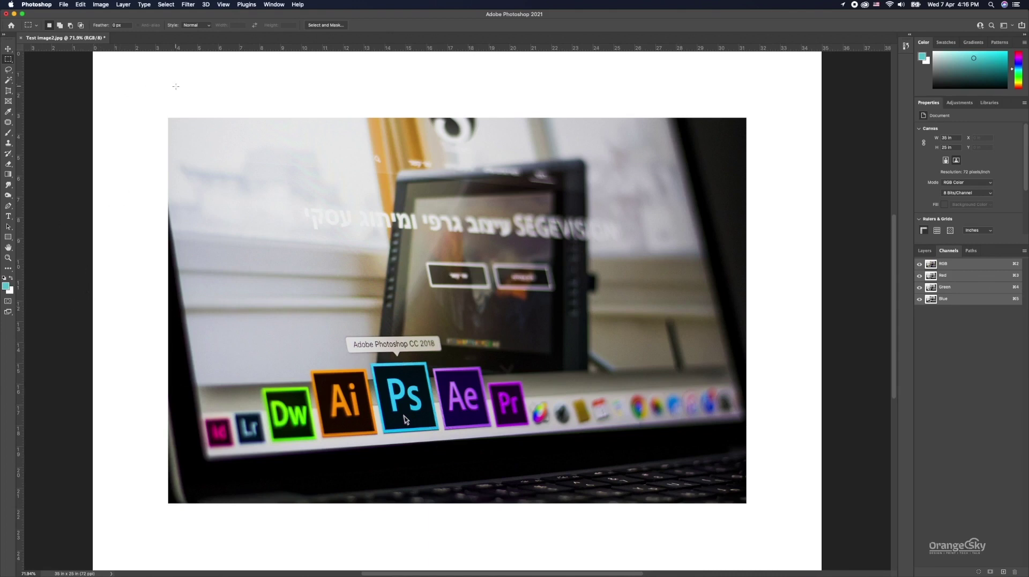
click(101, 4)
click(115, 74)
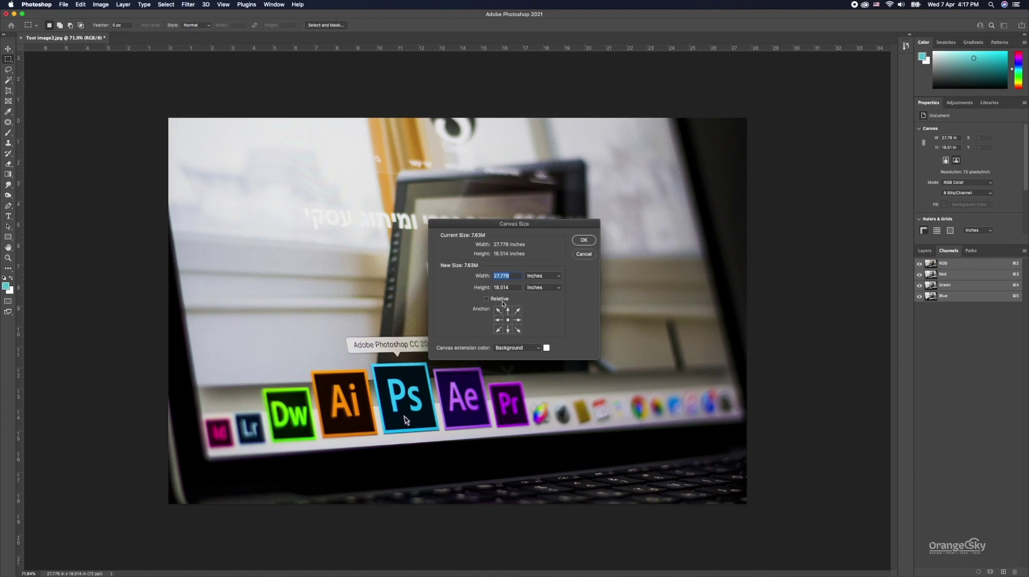
click(487, 299)
text(2)
key(Tab)
text(2)
click(543, 276)
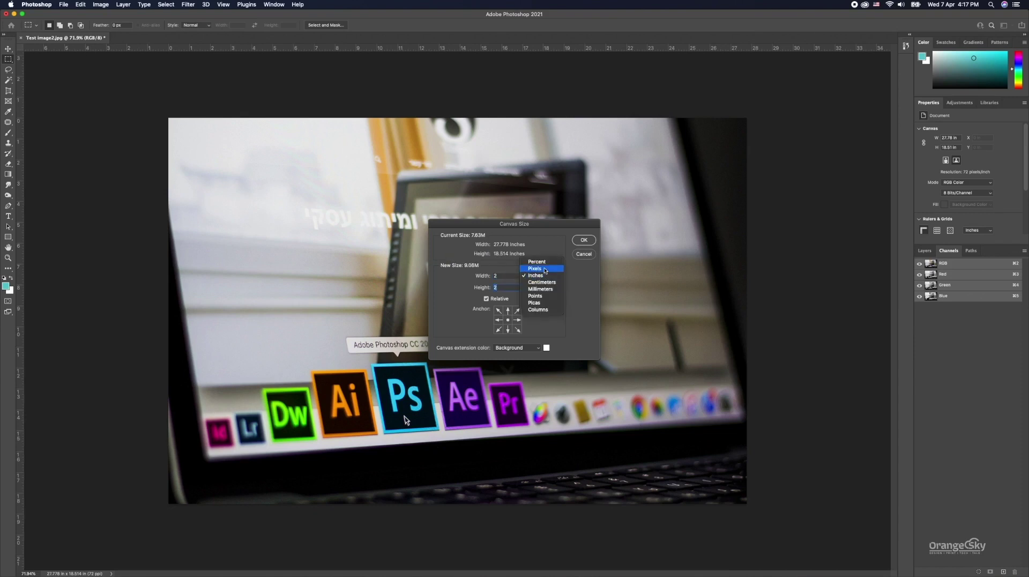
click(536, 276)
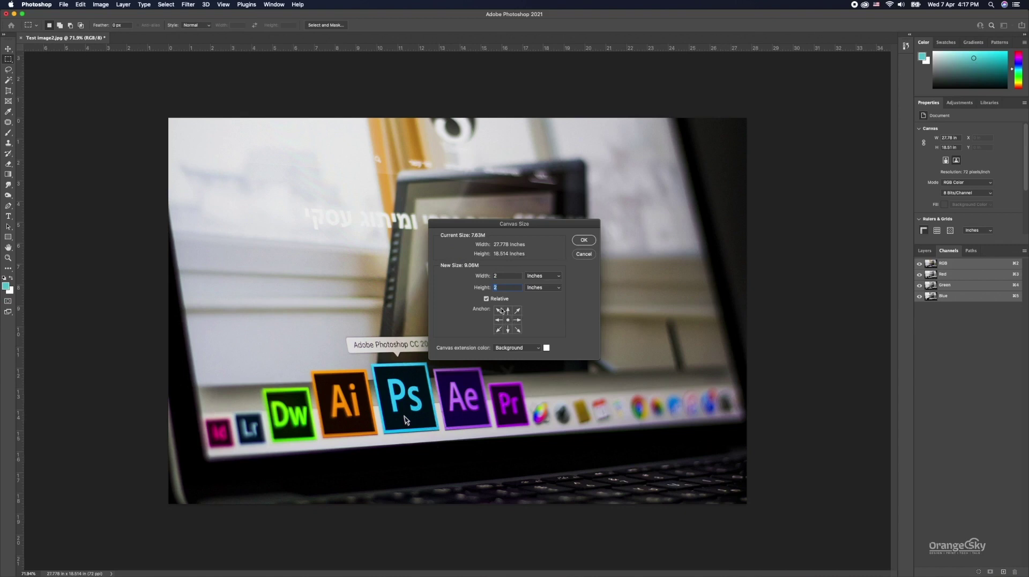
click(539, 347)
click(586, 242)
click(583, 240)
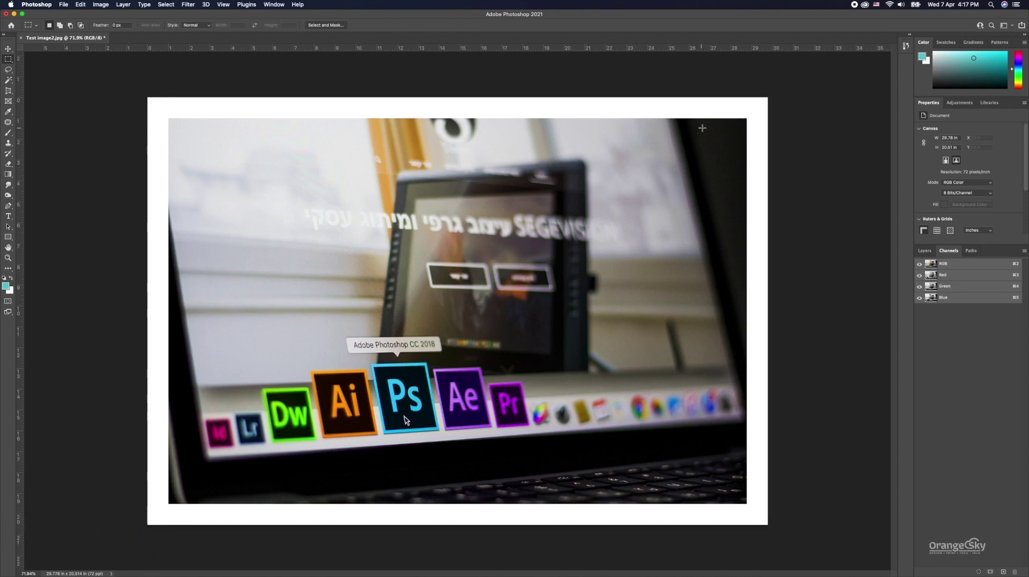
key(ctrl+z)
key(super+Tab)
Step: Rotate the image 180° and undo it
click(101, 4)
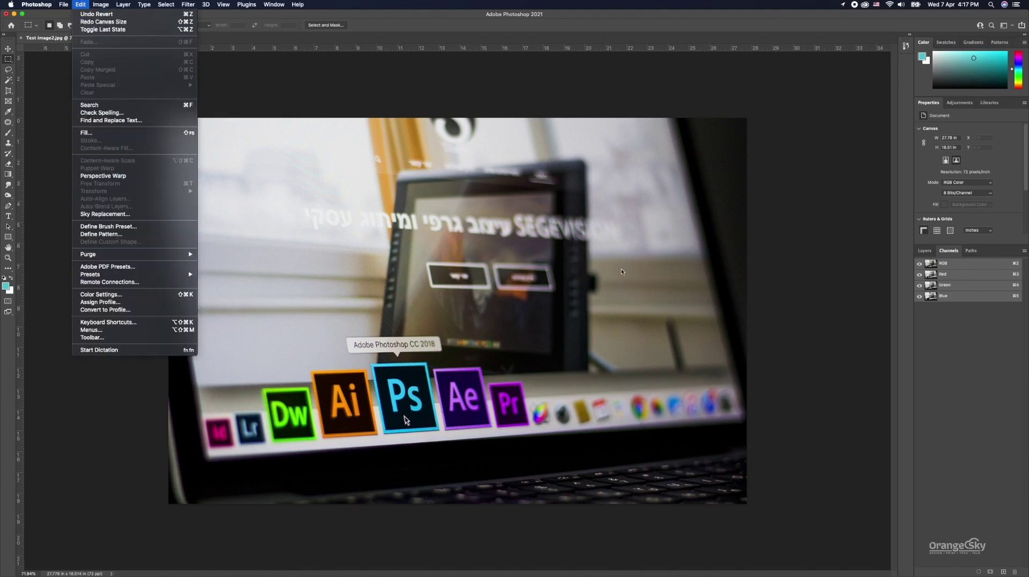
mouse_move(117, 82)
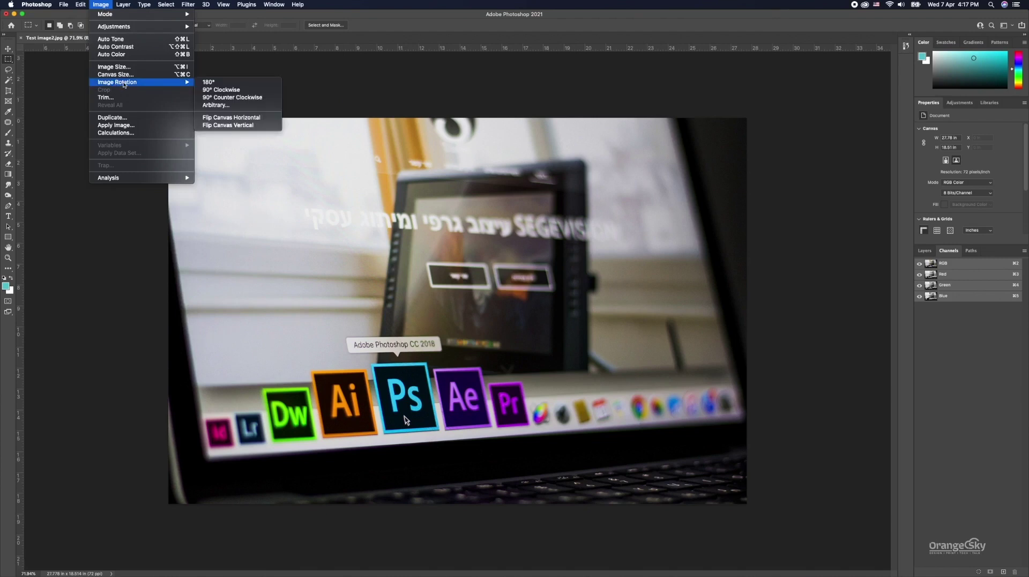
click(225, 82)
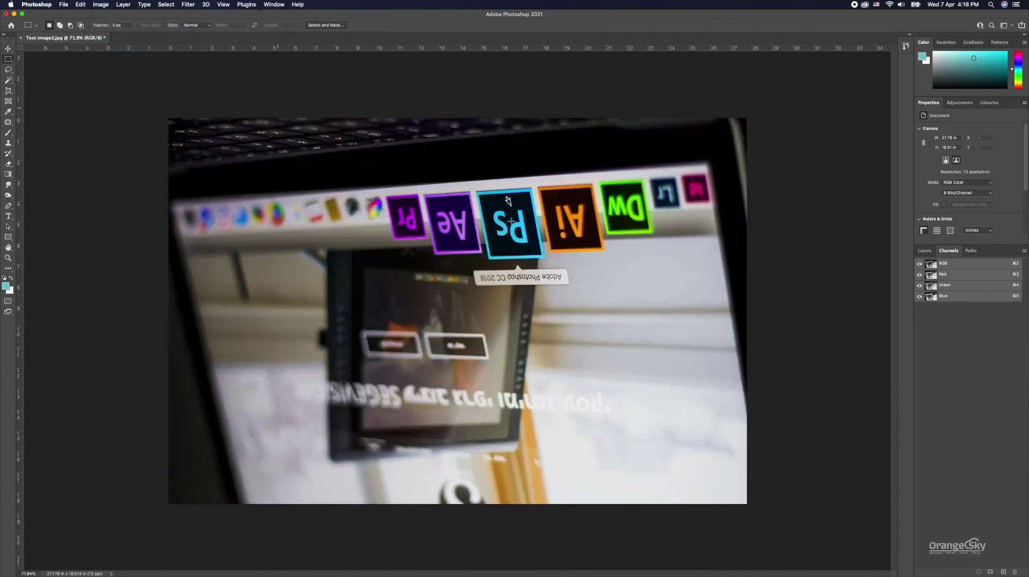
key(ctrl+z)
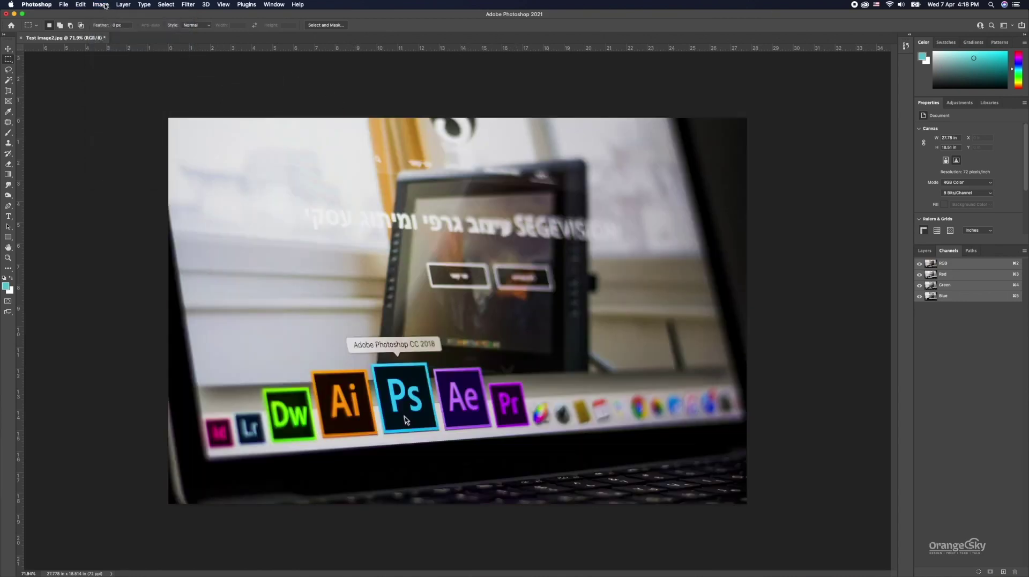
Step: Rotate the canvas 30° clockwise via Arbitrary rotation, then undo it
click(101, 4)
mouse_move(117, 82)
click(229, 106)
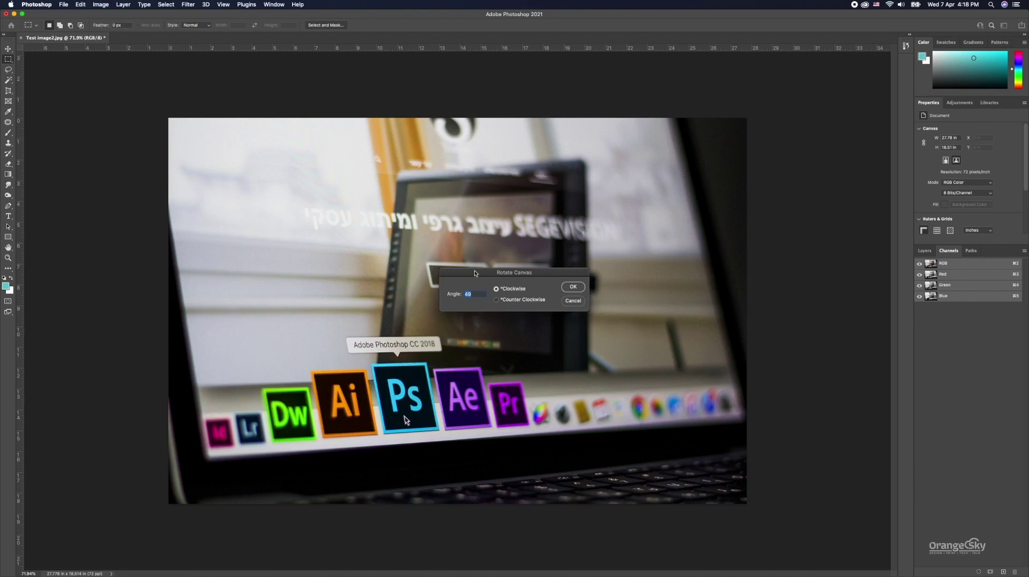
click(573, 287)
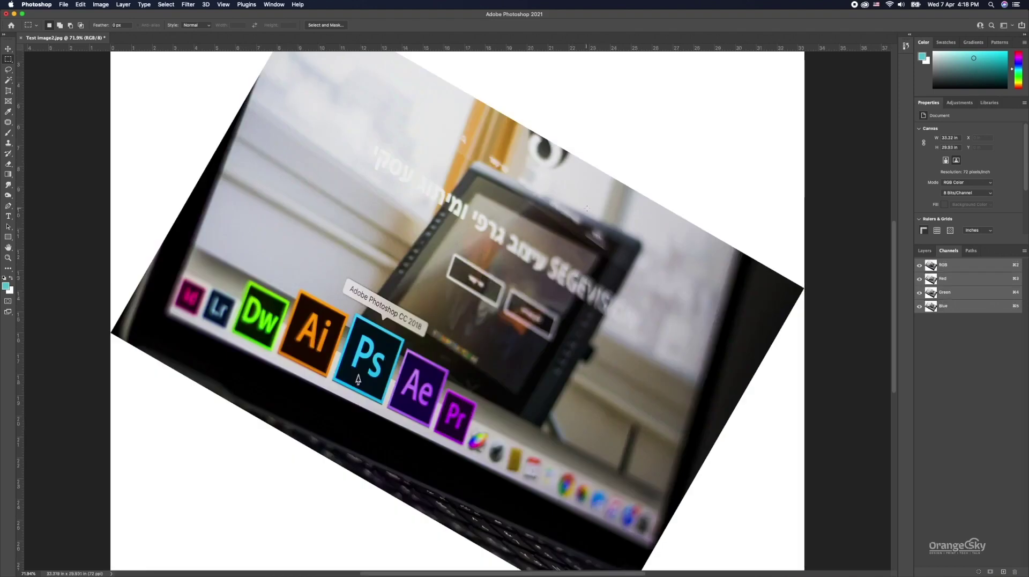
key(super+z)
click(101, 4)
mouse_move(117, 82)
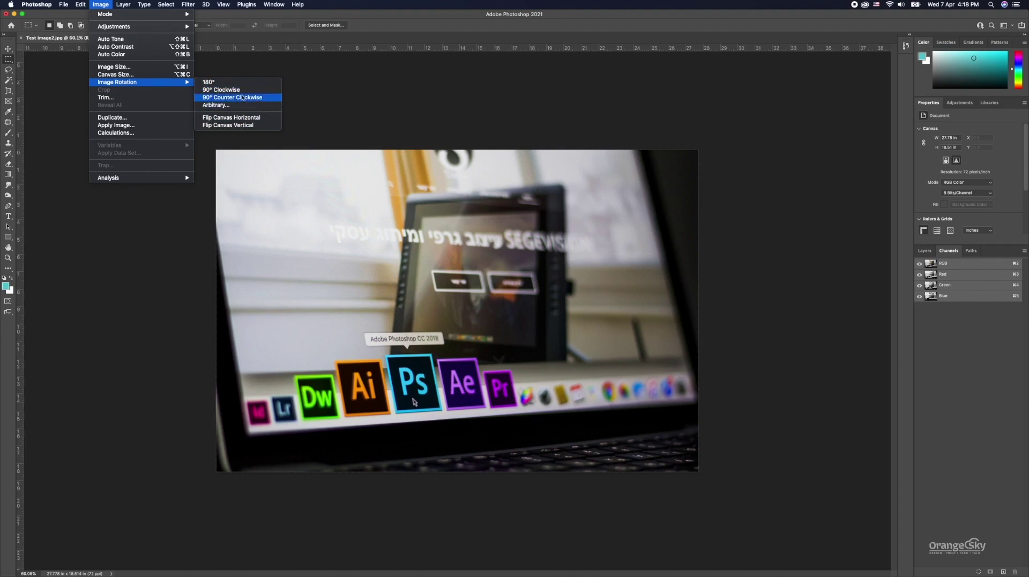
Step: Marquee a rectangle around the laptop screen, crop to it, then undo the crop
click(138, 100)
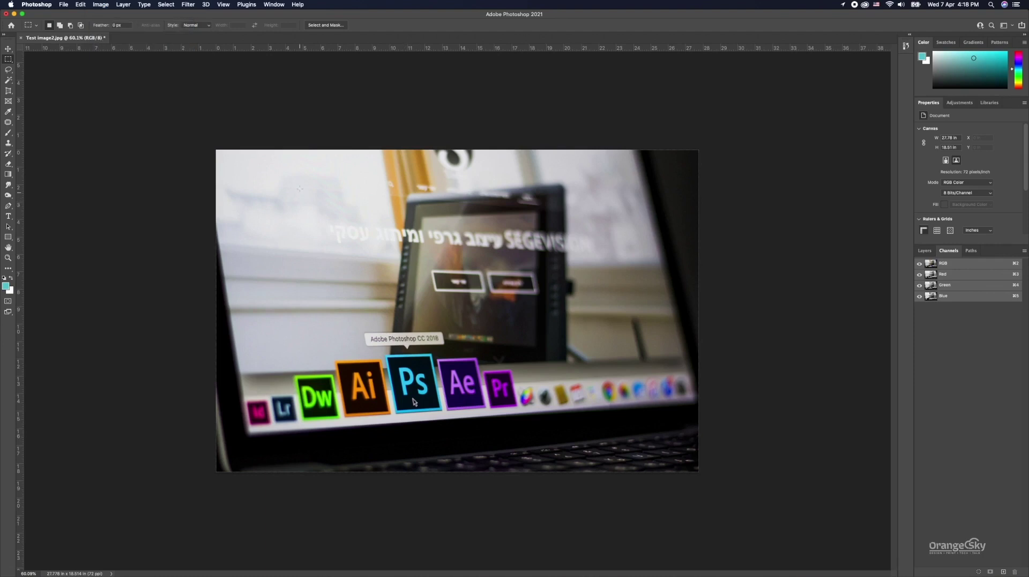
drag(289, 185, 641, 403)
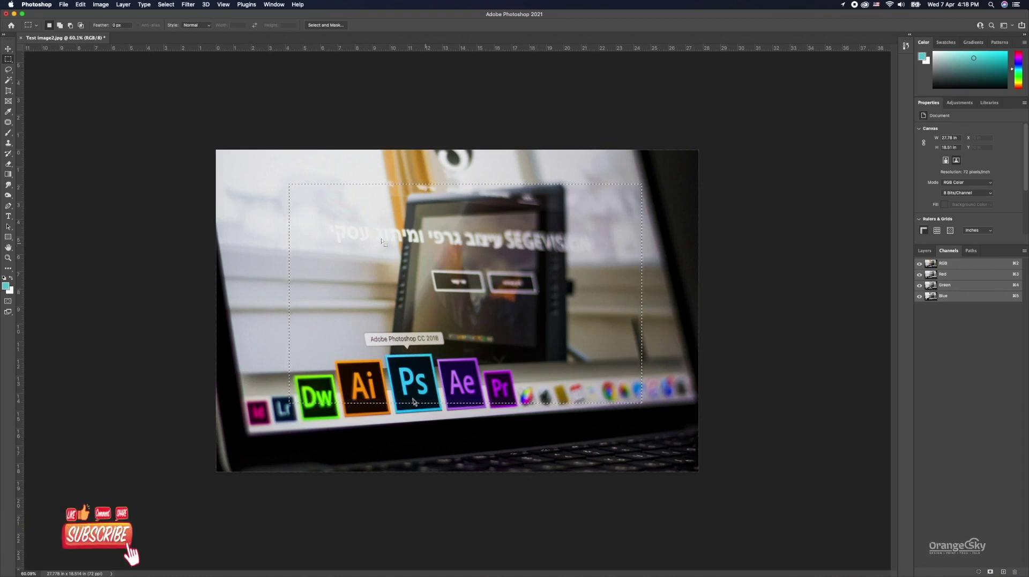
click(101, 4)
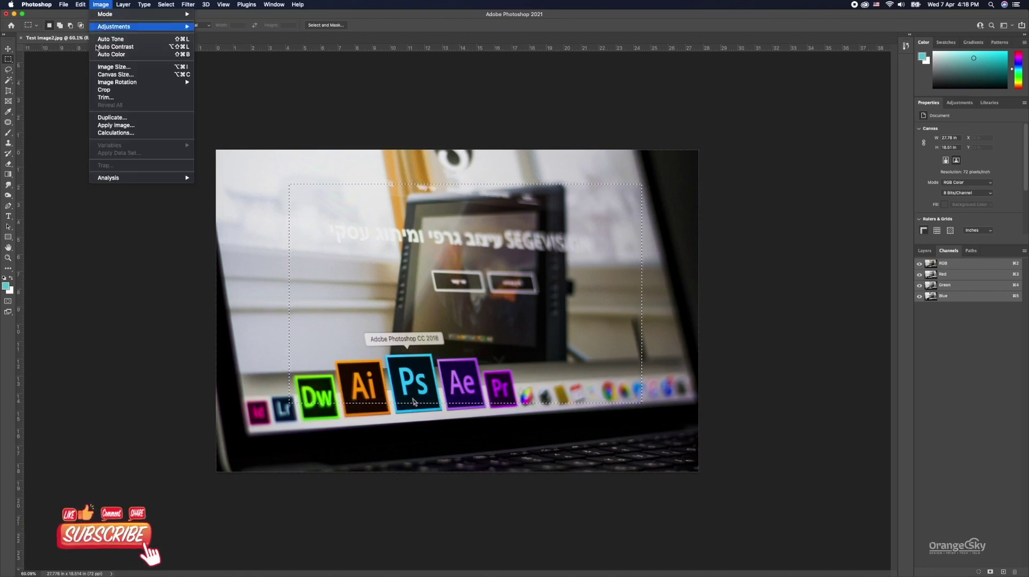
click(105, 89)
key(super+z)
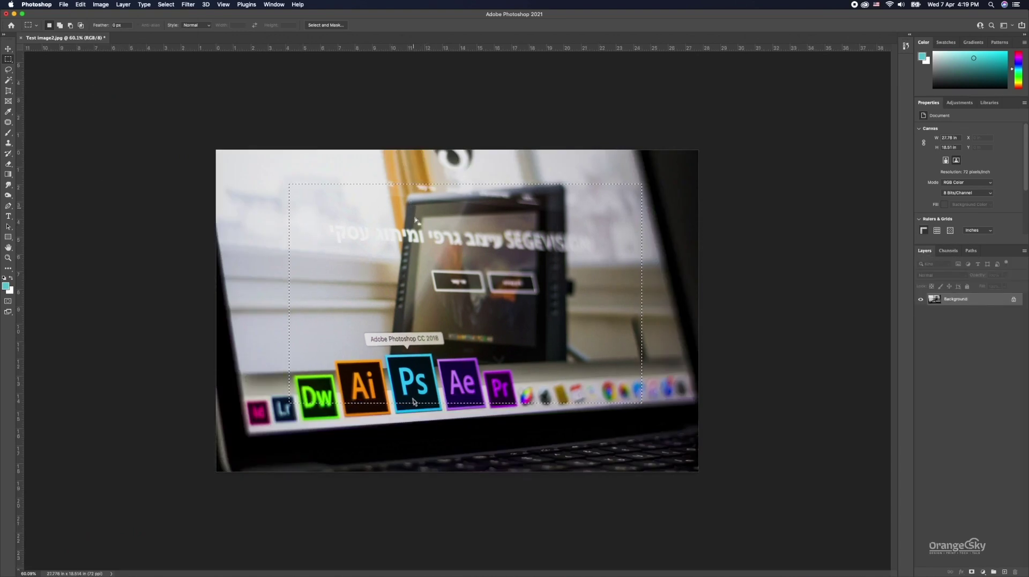
Step: Unlock the Background as Layer 0, delete everything outside the inner rectangle, and deselect
click(1013, 299)
key(super+a)
click(166, 5)
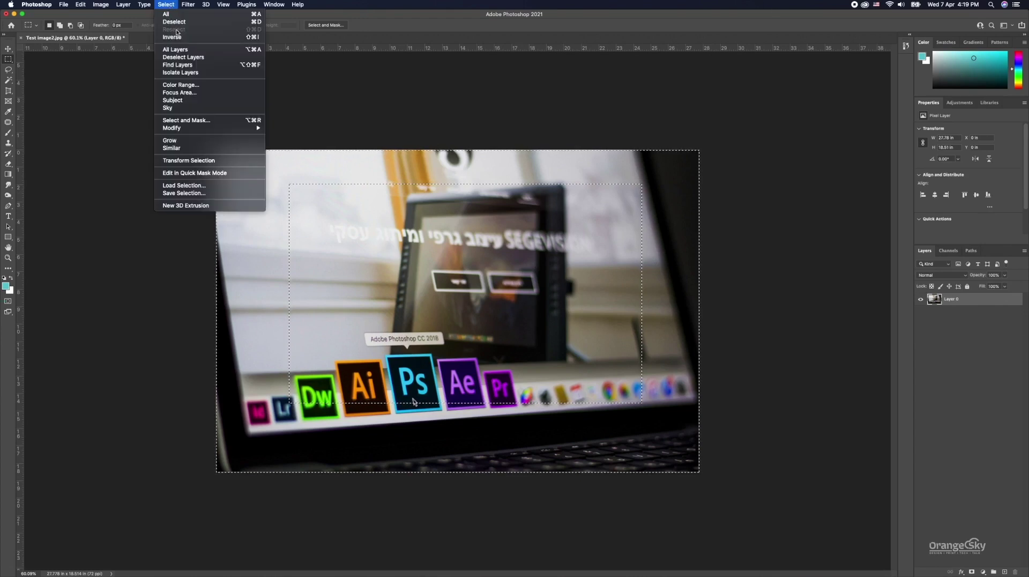
key(Escape)
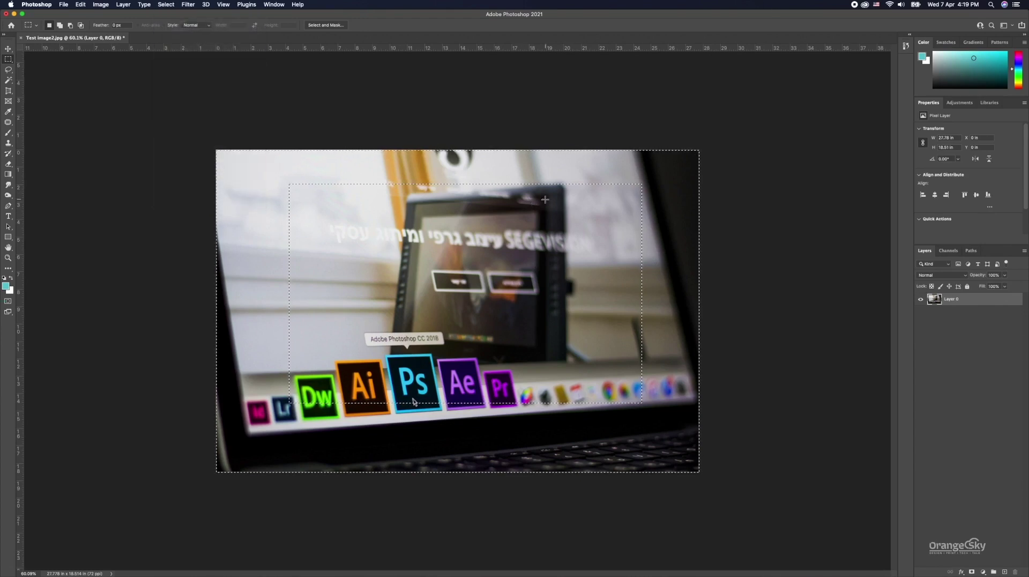
key(Delete)
key(super+d)
click(105, 5)
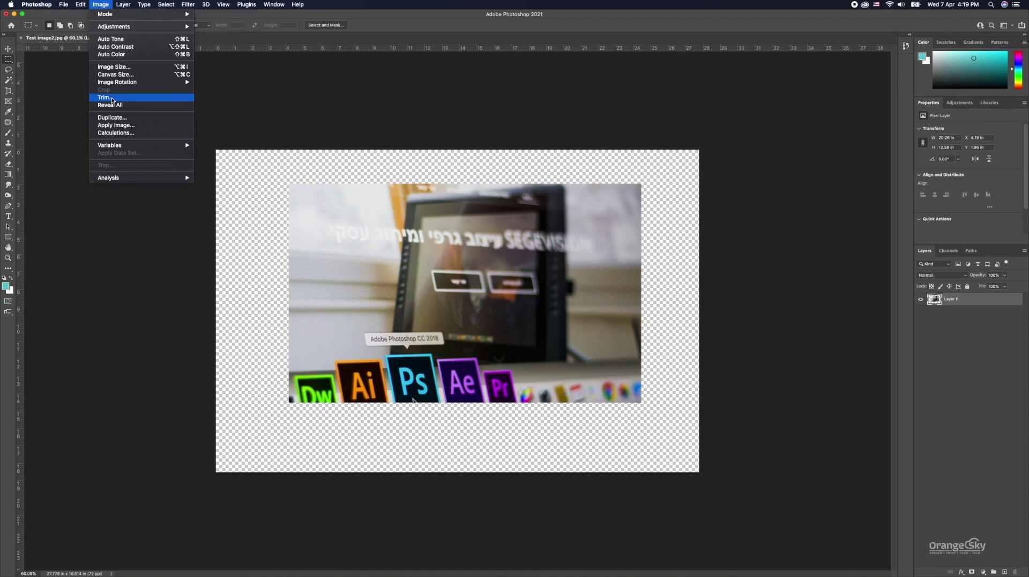
Step: Trim the border by Top Left Pixel Color, undo it, then Reveal All
click(112, 97)
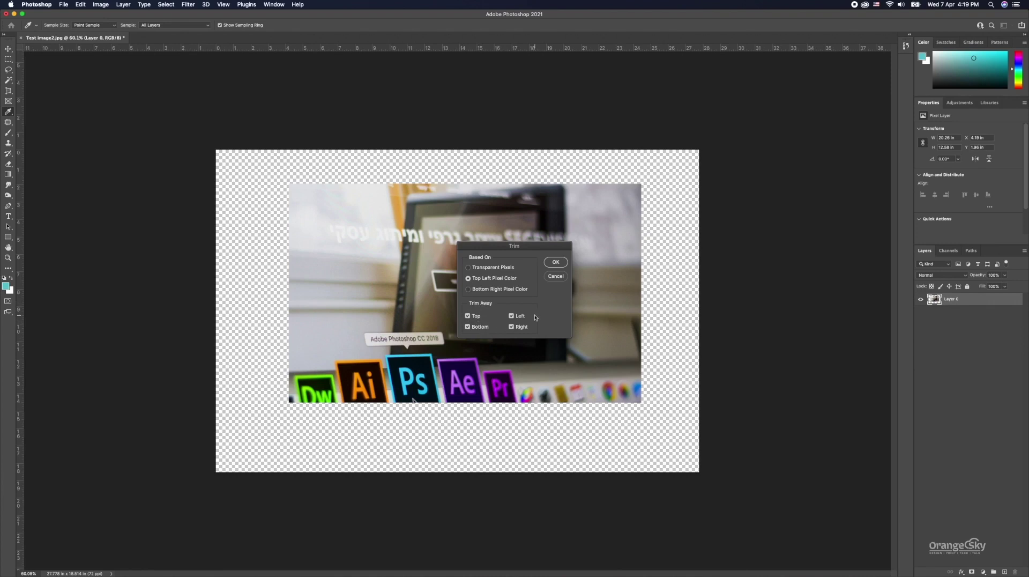
click(547, 265)
key(m)
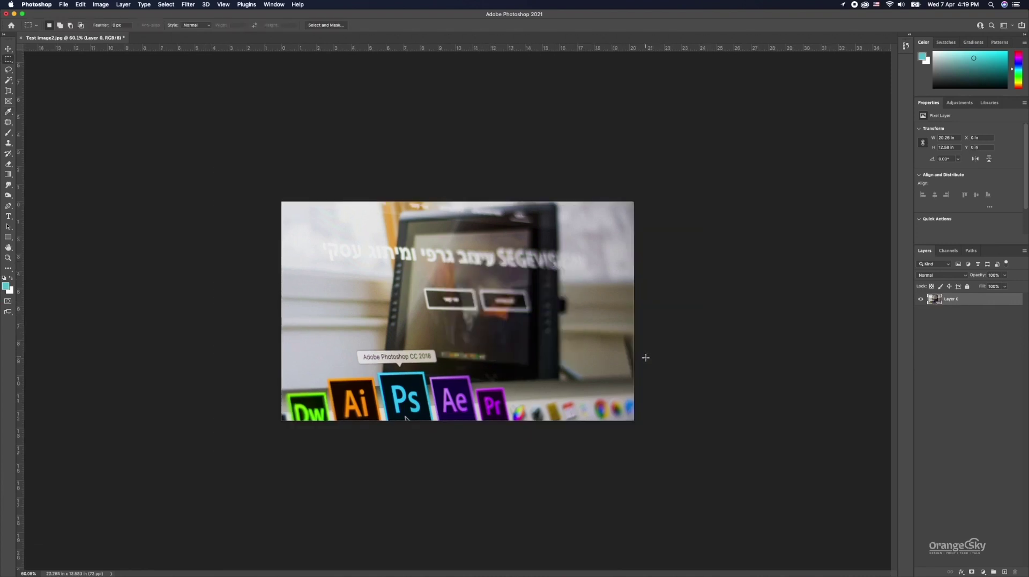
key(ctrl+z)
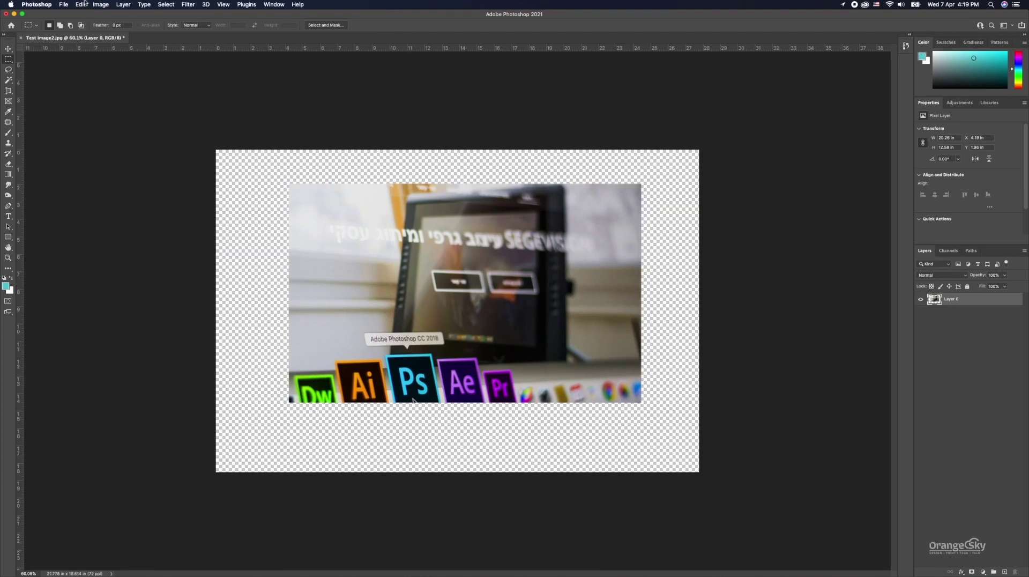
click(100, 4)
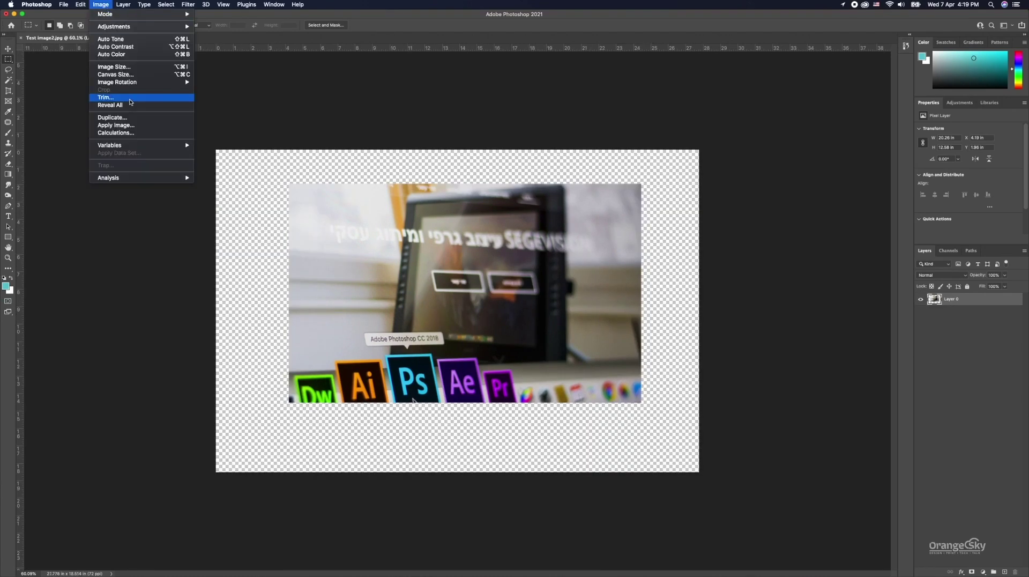
click(134, 106)
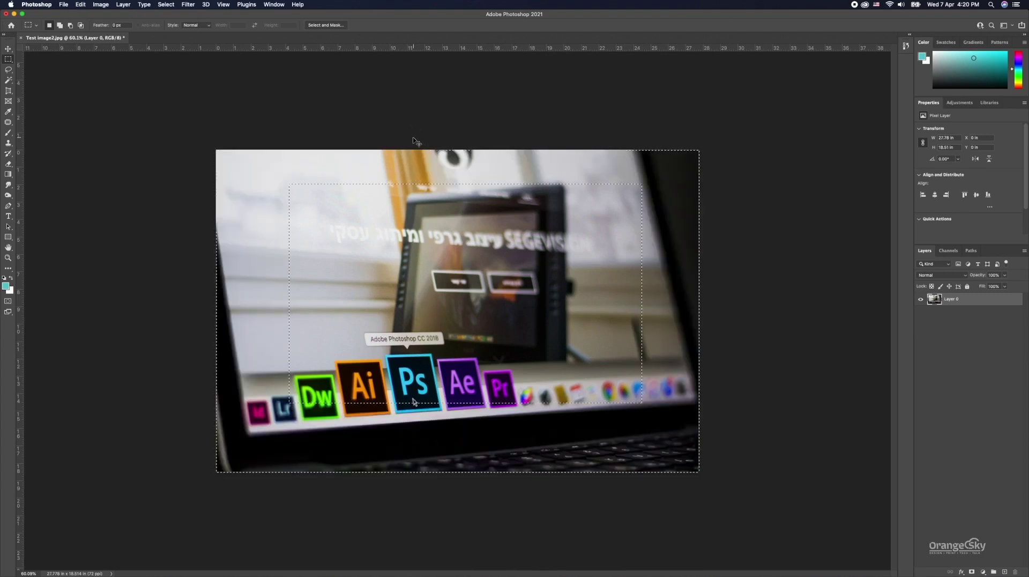
Step: Scale the laptop photo to about 115%, reposition it, and Reveal All to fit the canvas
drag(536, 319, 503, 269)
key(ctrl+t)
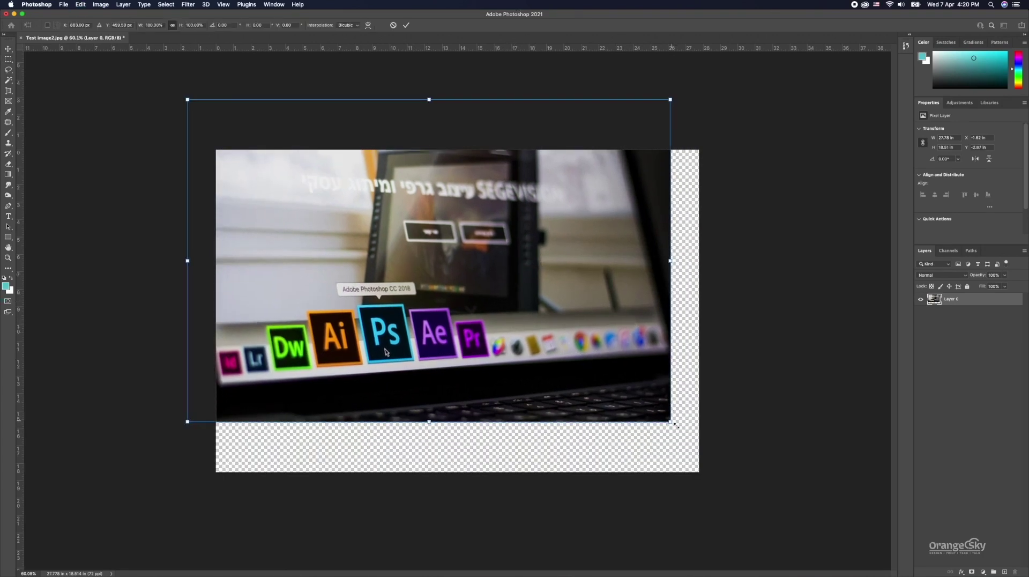
drag(675, 424, 737, 480)
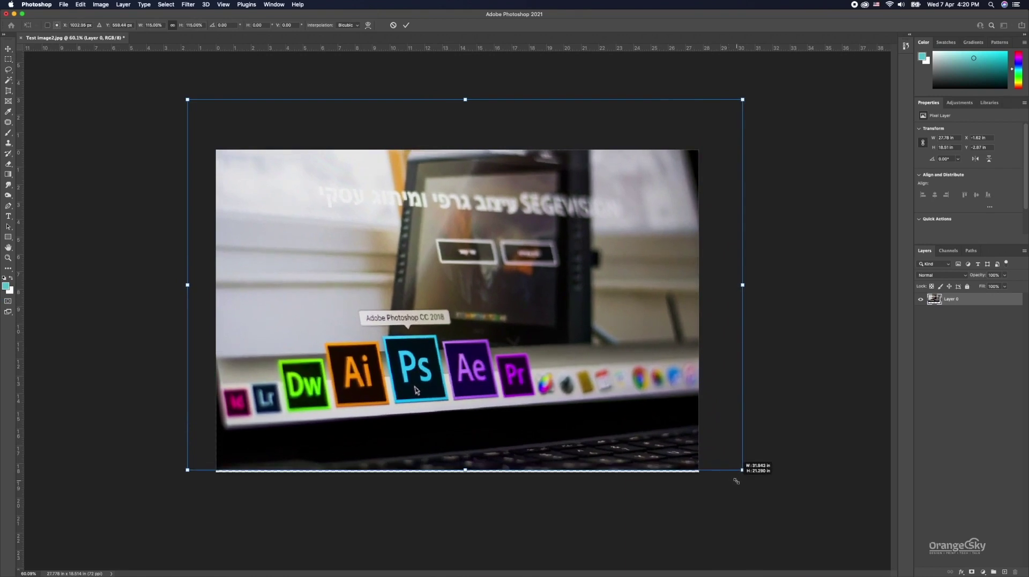
drag(616, 310, 610, 321)
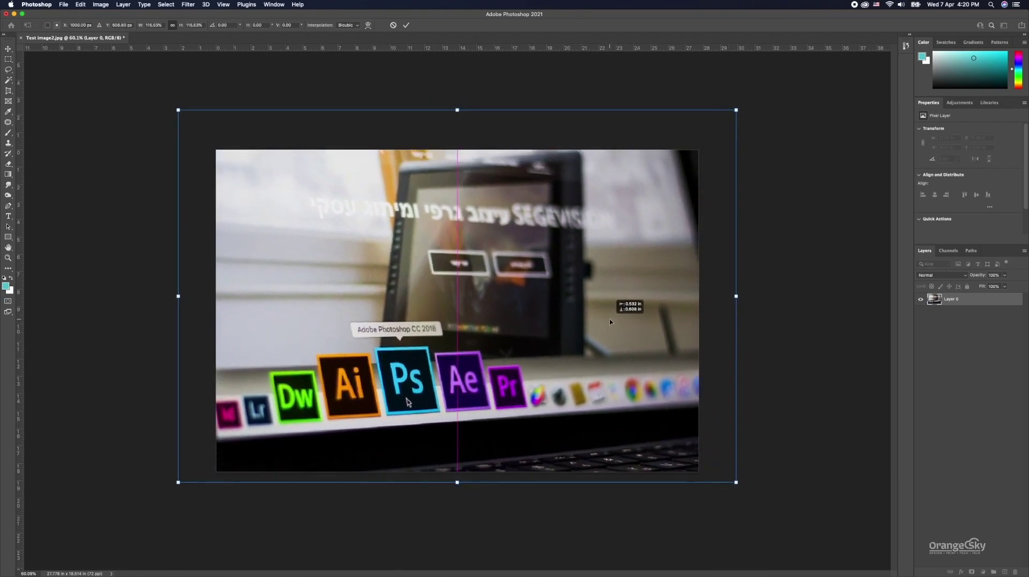
key(Return)
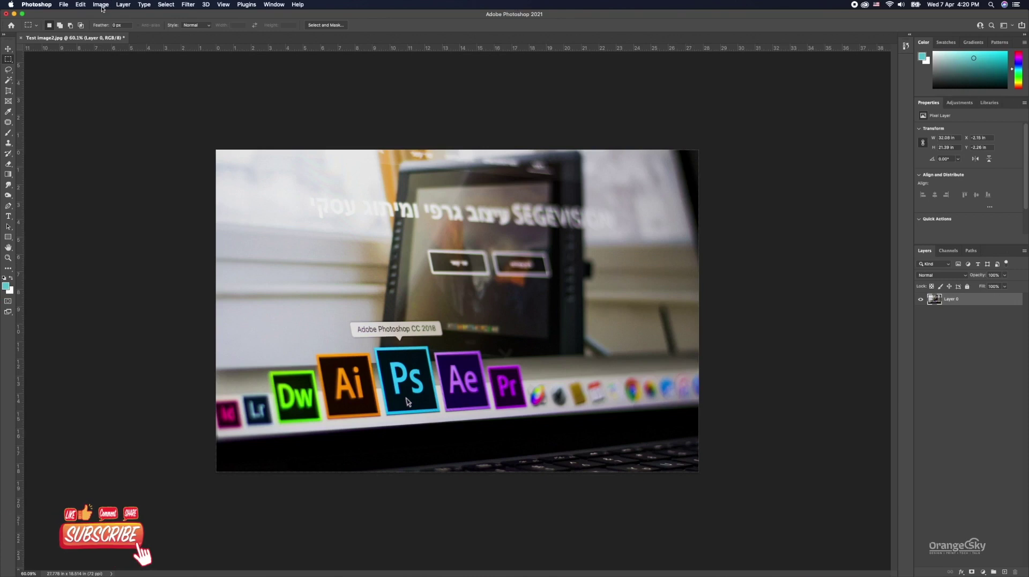
click(102, 4)
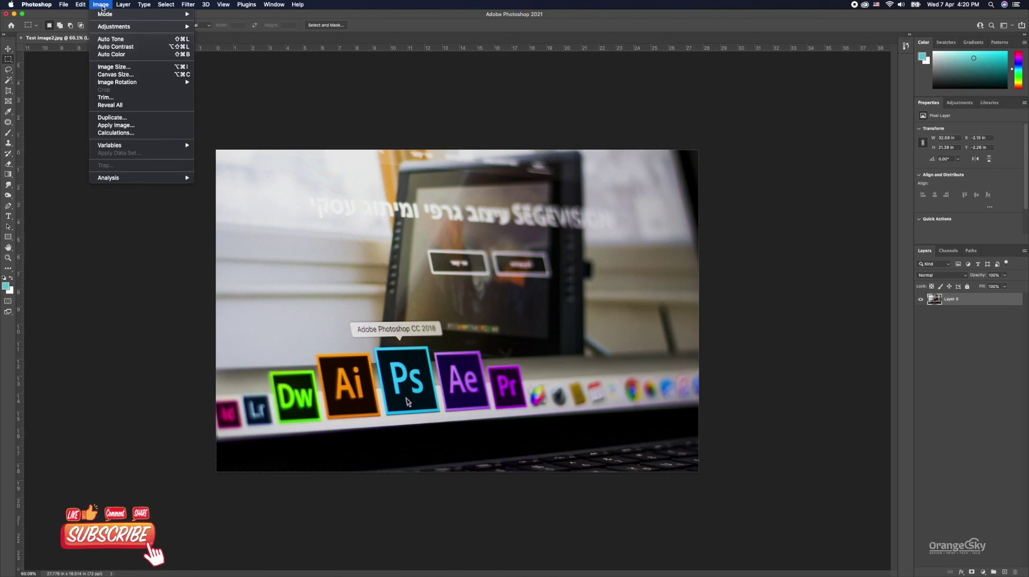
click(110, 105)
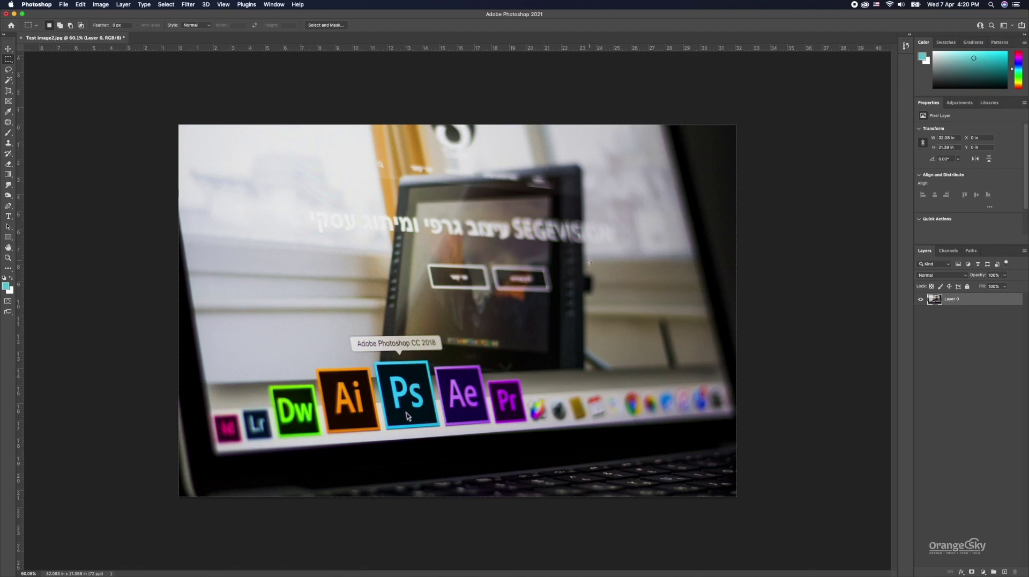
Step: Duplicate the image with the default name 'Test image2 copy'
click(100, 4)
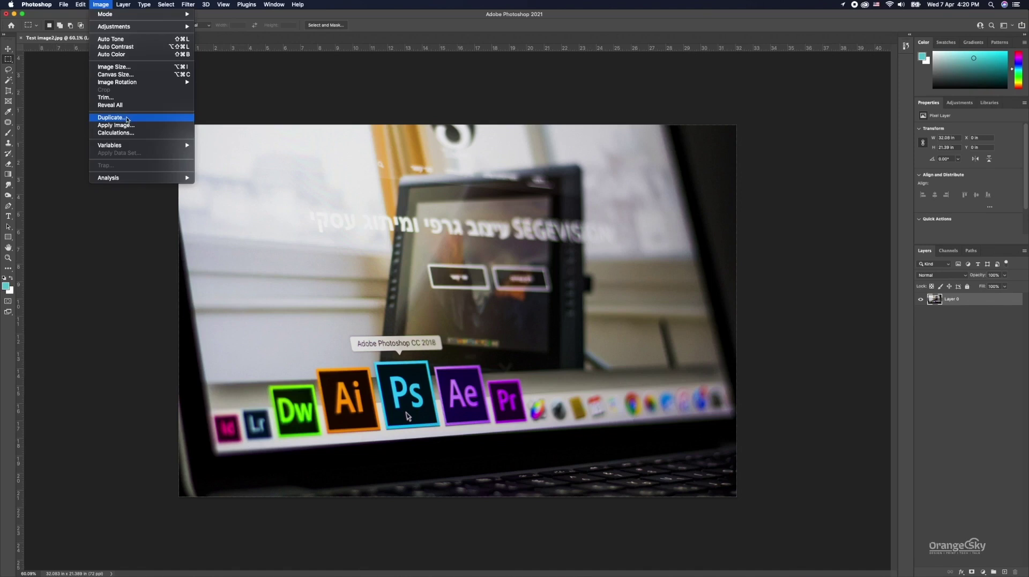
click(128, 118)
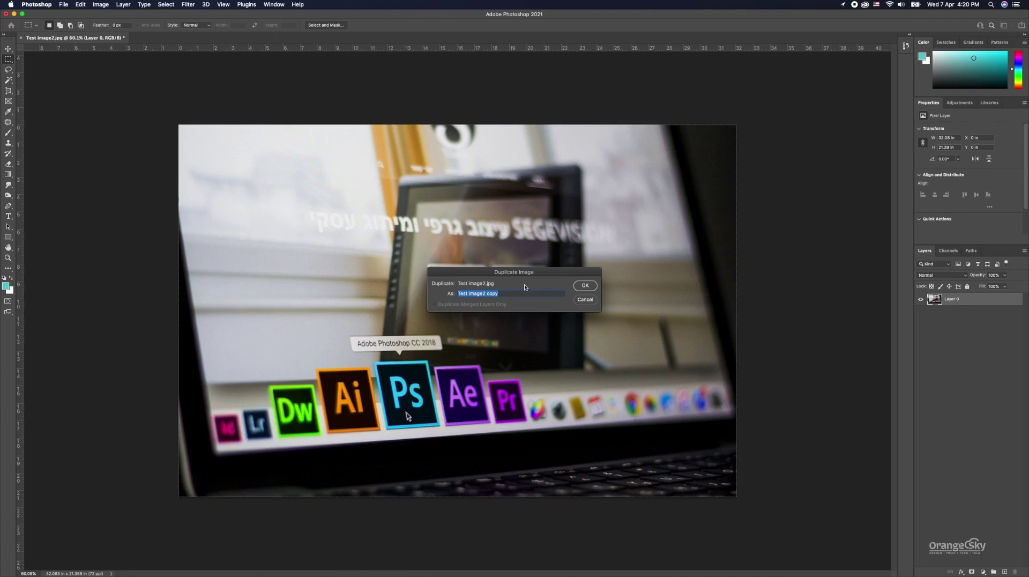
click(592, 286)
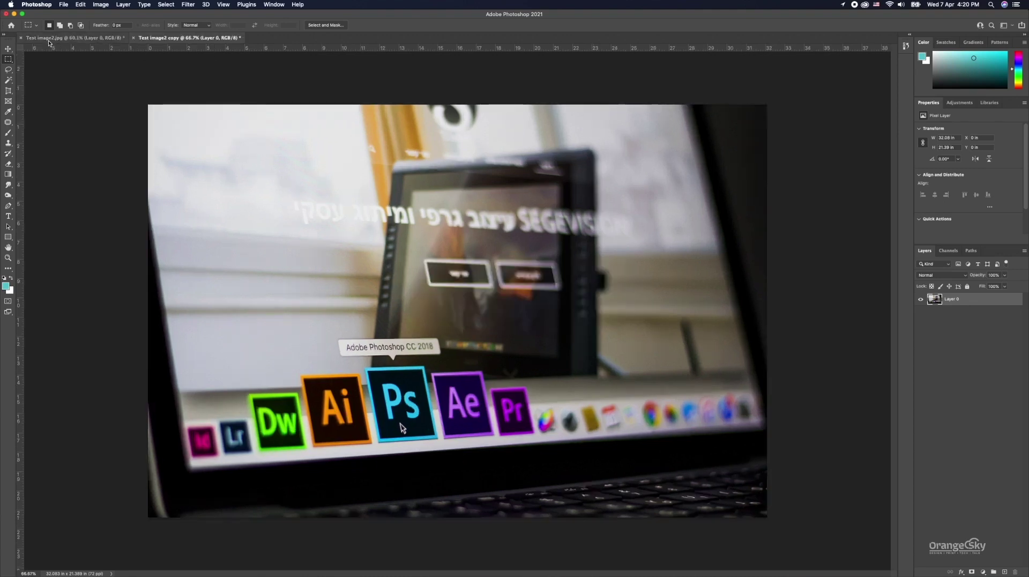
Step: In the copy, start Apply Image with Vivid Light blending at 50% opacity
click(48, 39)
click(146, 38)
click(101, 4)
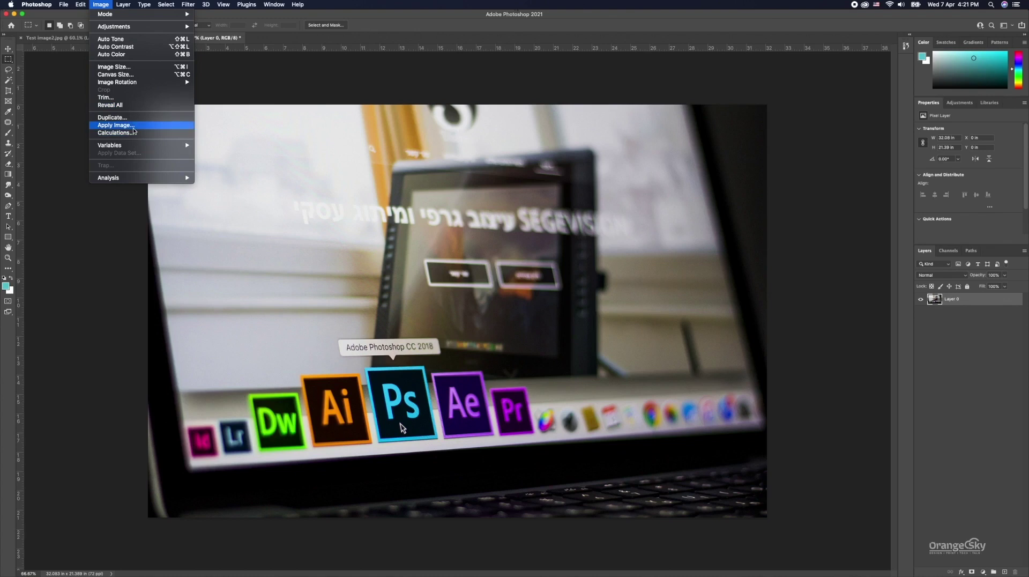
click(134, 128)
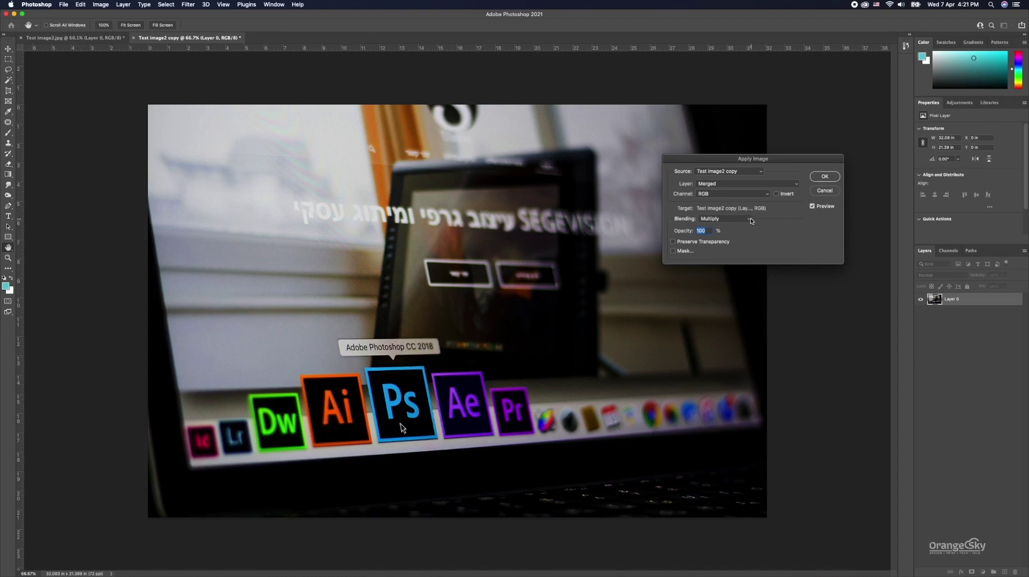
click(751, 219)
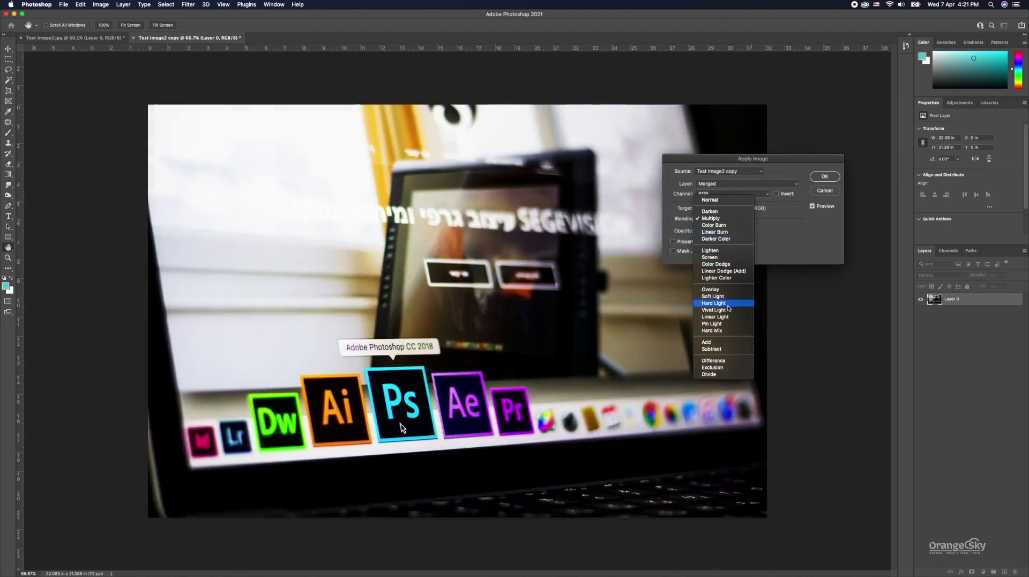
click(738, 310)
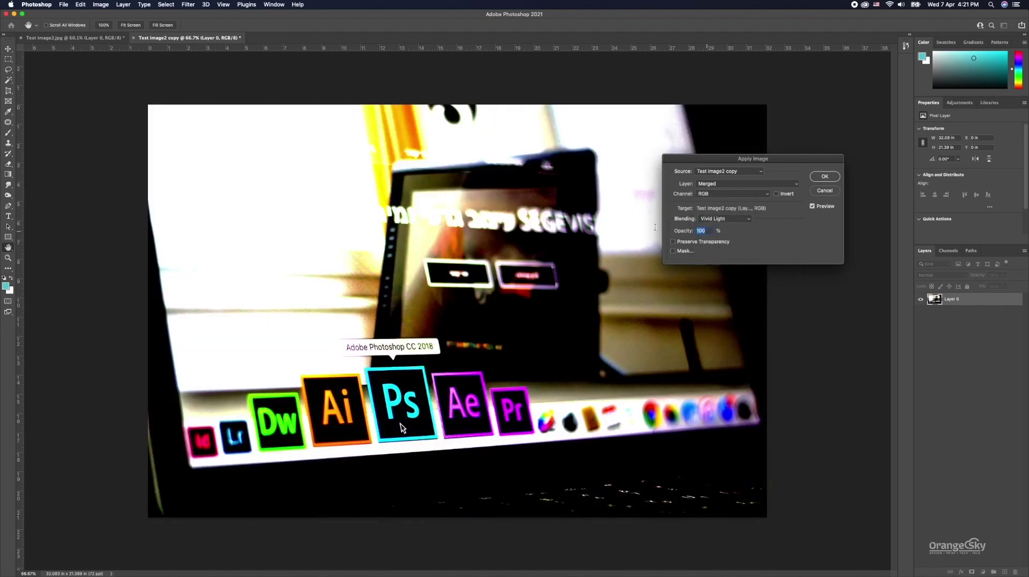
text(50)
Step: Keep source Test image2 copy, Merged, RGB, try Invert, apply, then undo the blend
click(724, 184)
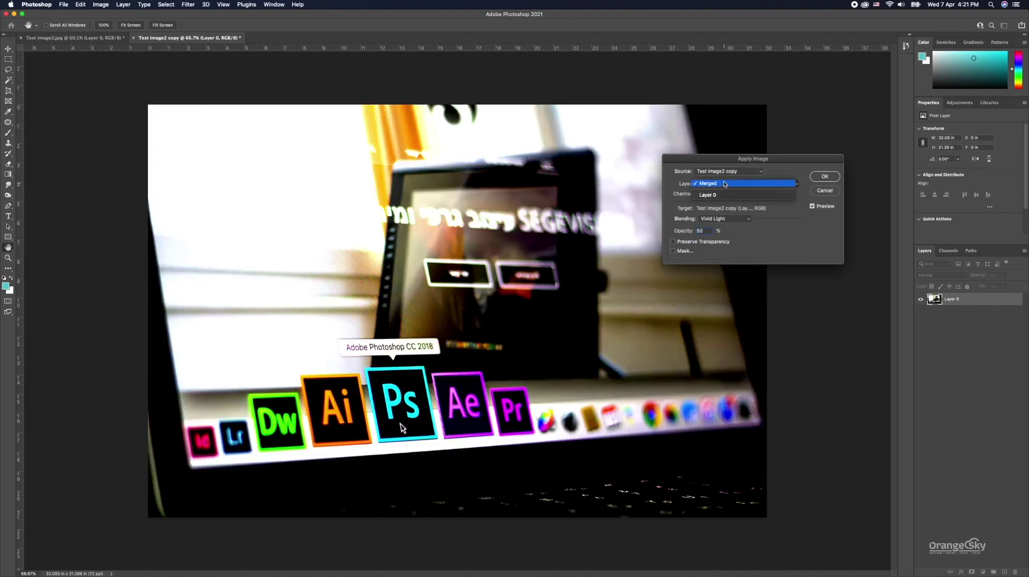
click(724, 183)
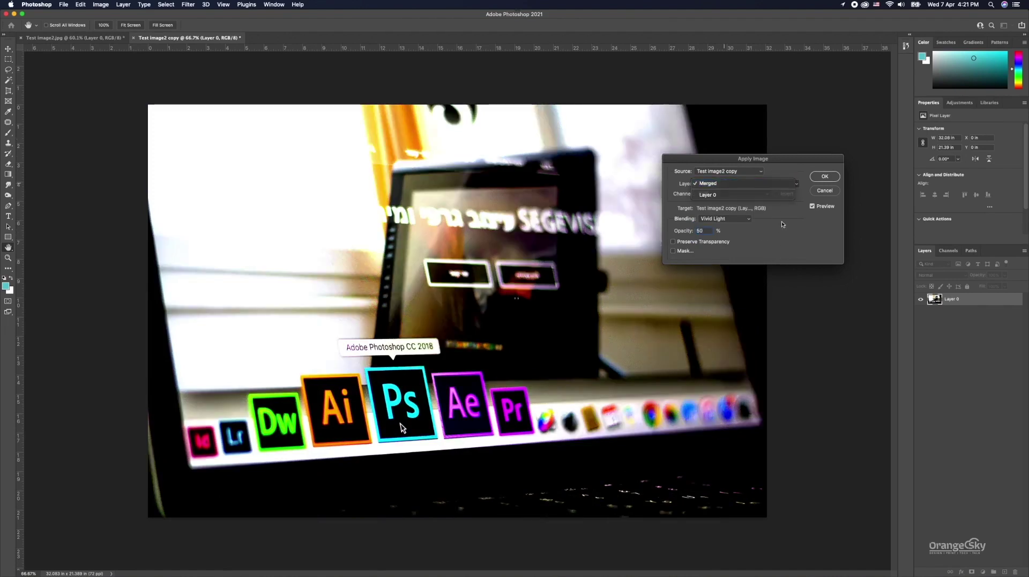
click(729, 171)
click(742, 172)
click(750, 194)
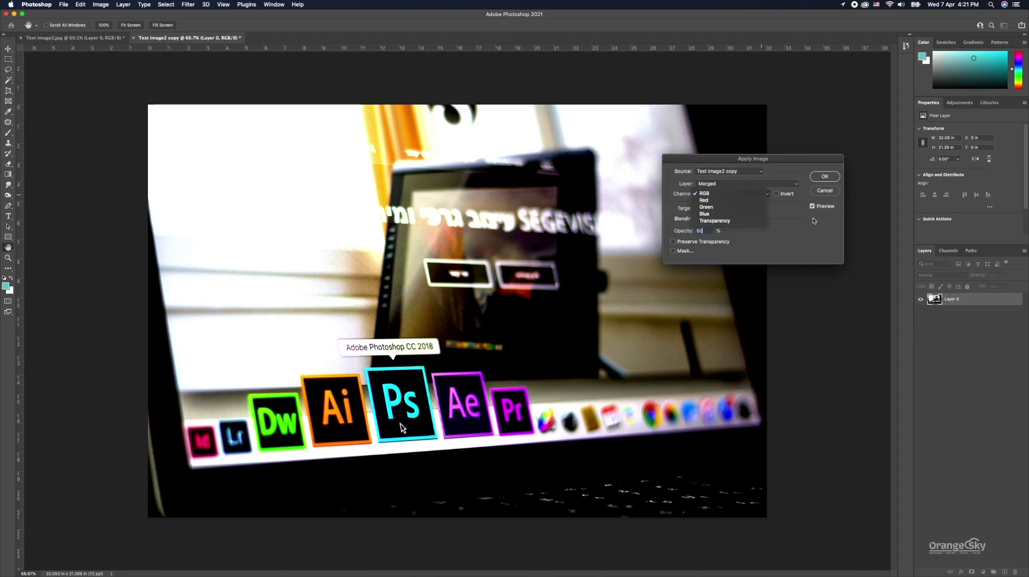
click(751, 194)
click(777, 194)
click(777, 194)
click(818, 177)
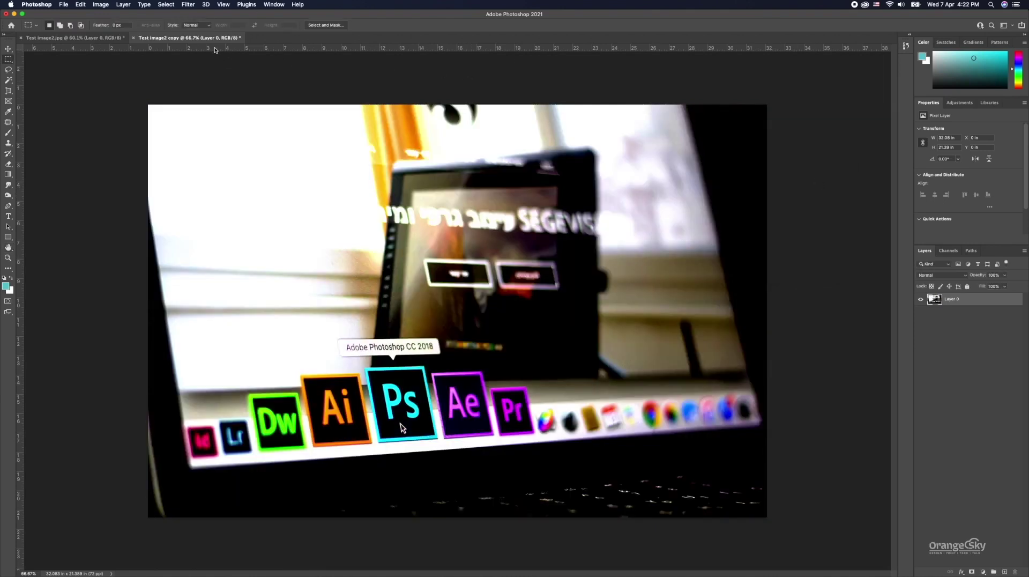
key(ctrl+z)
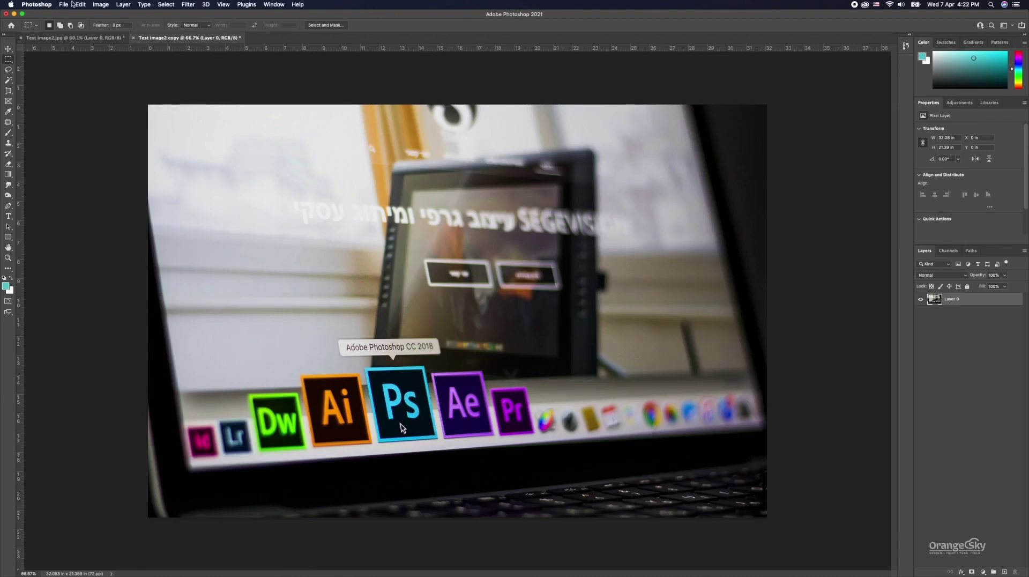
Step: Look at the Calculations source documents, then cancel without changes
click(100, 5)
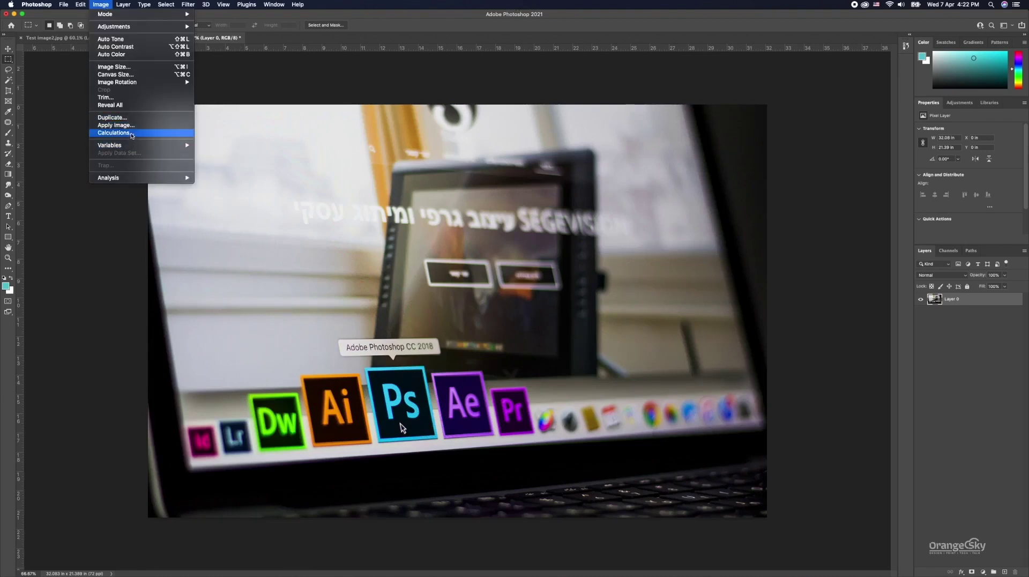
click(112, 117)
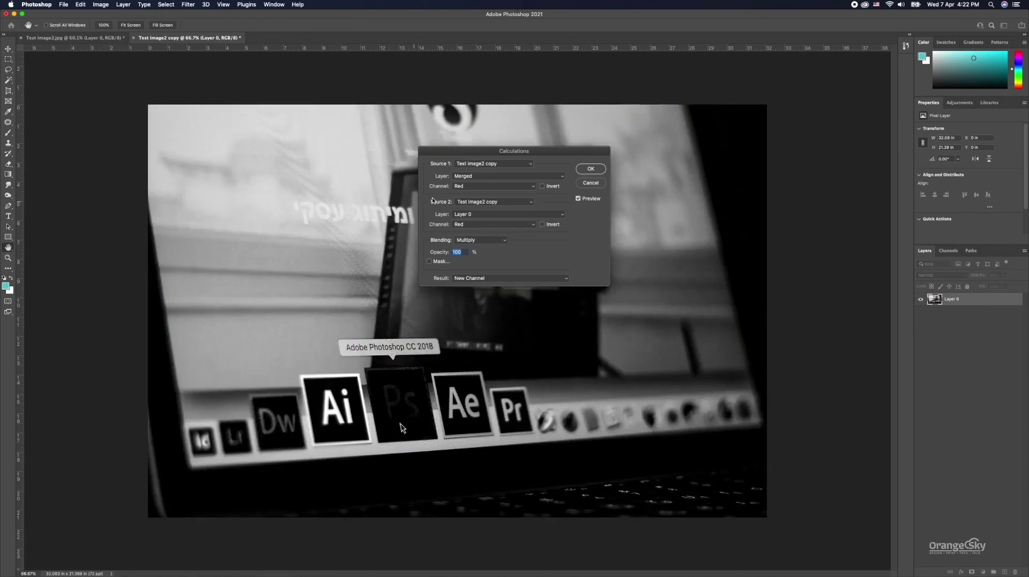
click(530, 164)
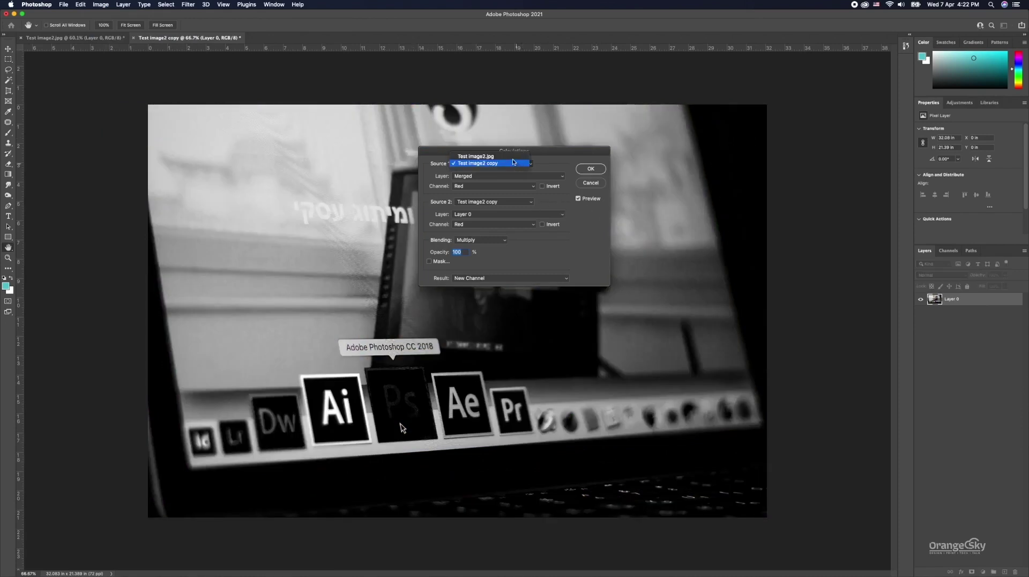
click(591, 183)
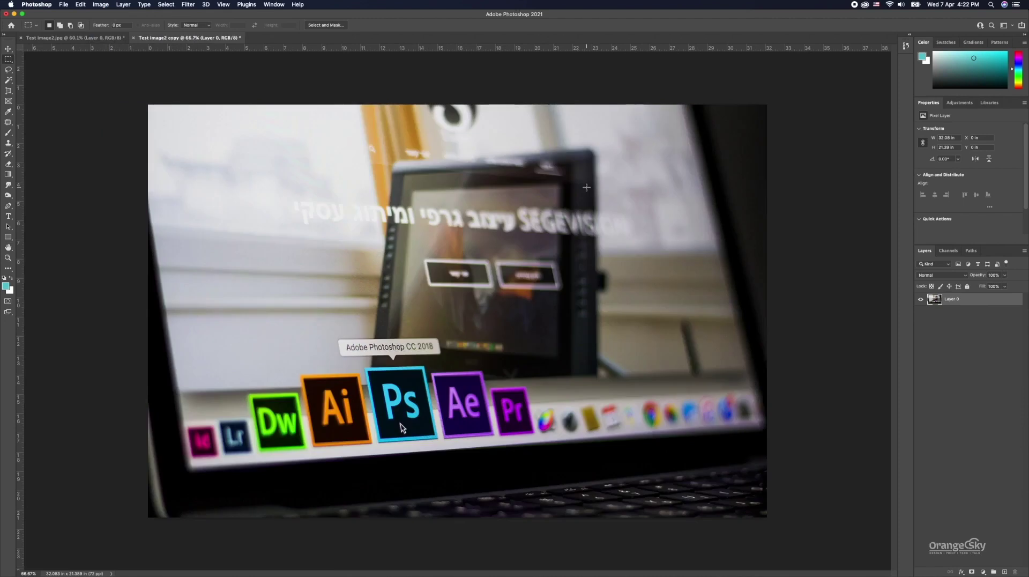
Step: Invert Test image2.jpg, scale it to about 118%, then return to the copy
click(101, 38)
key(super+i)
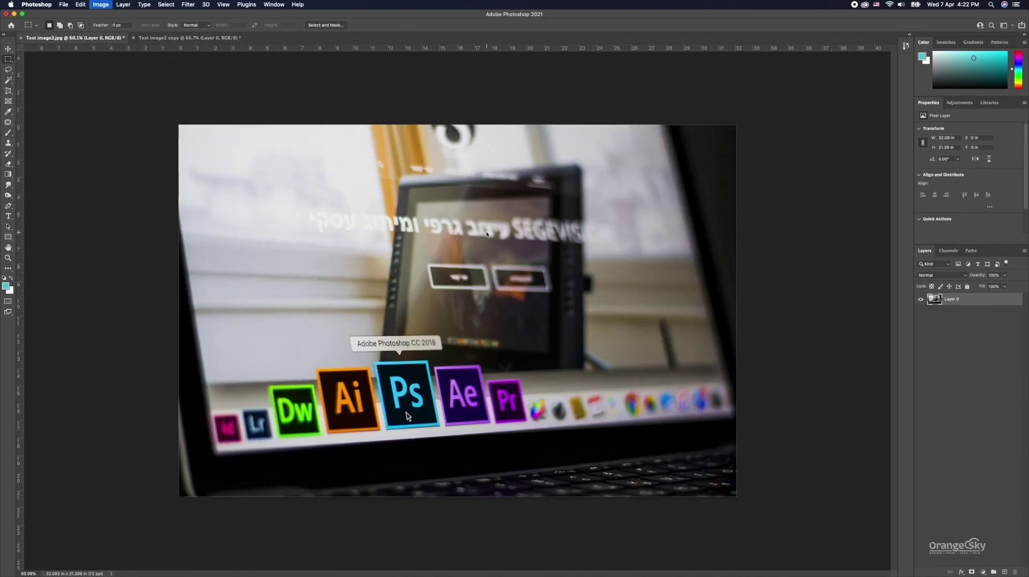
key(super+t)
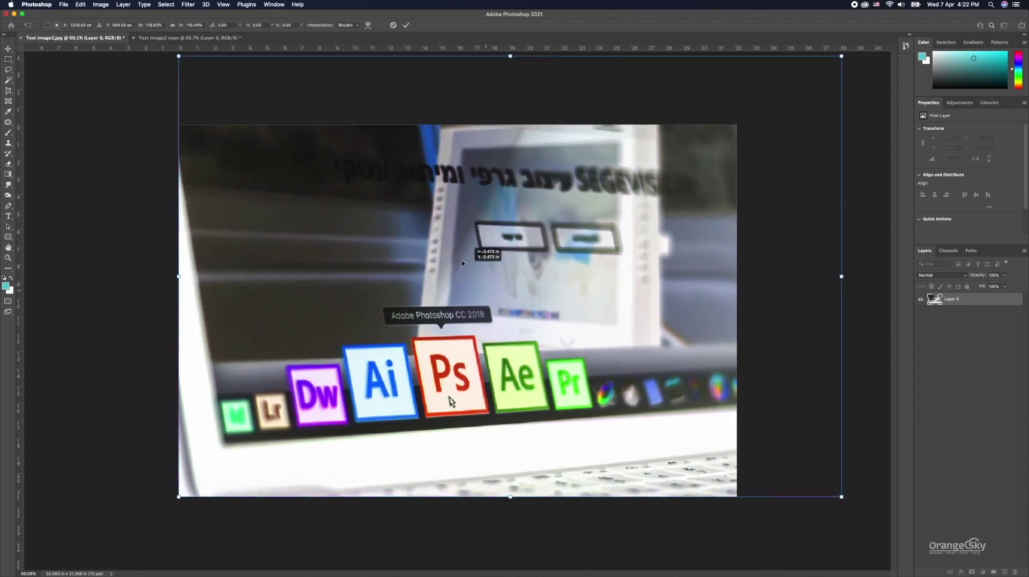
drag(741, 122, 819, 52)
key(Return)
click(188, 38)
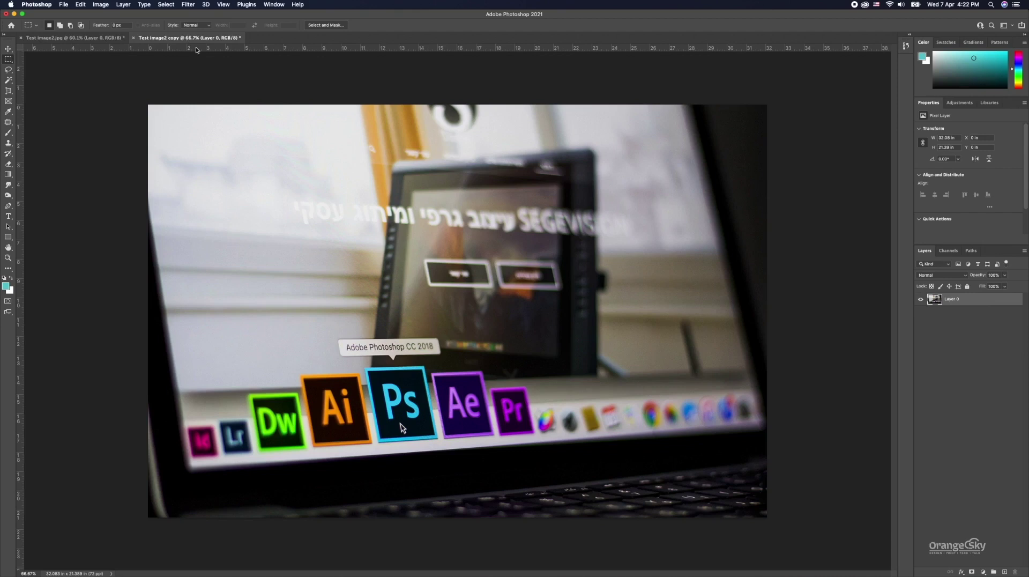
Step: Start Calculations with Source 1 set to Test image2.jpg, Merged layer
click(101, 4)
click(147, 133)
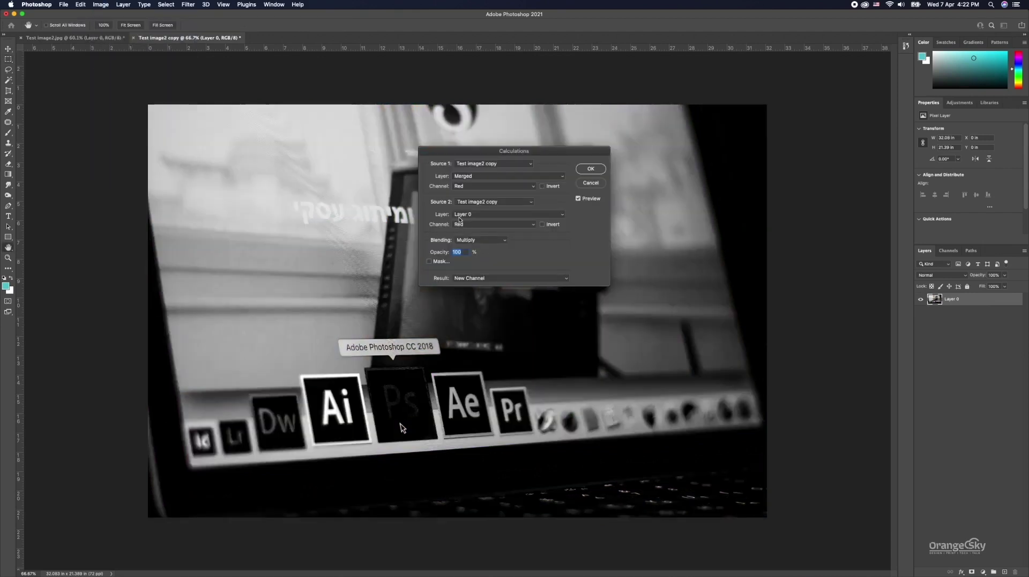
click(489, 163)
click(485, 156)
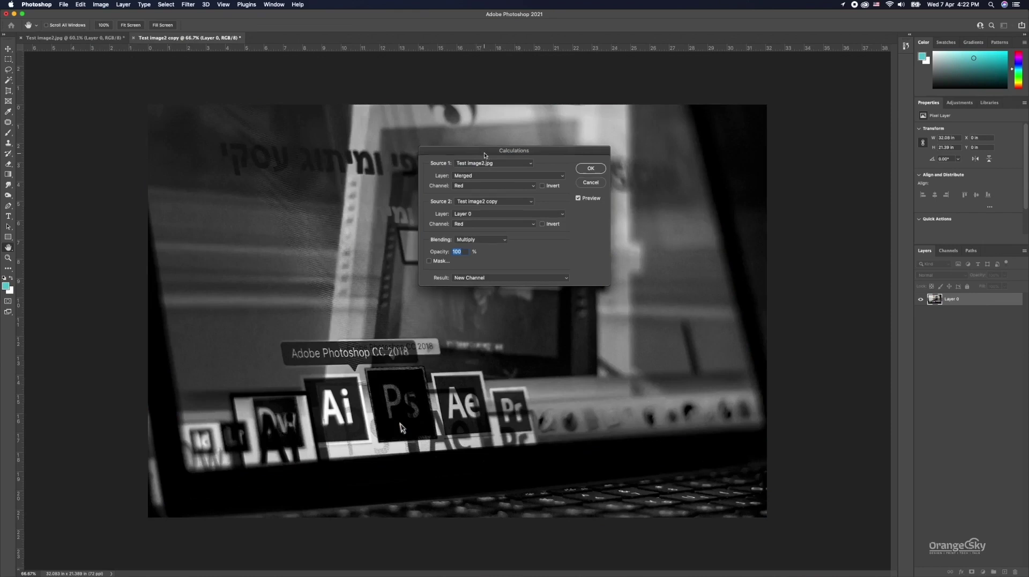
drag(485, 152, 668, 174)
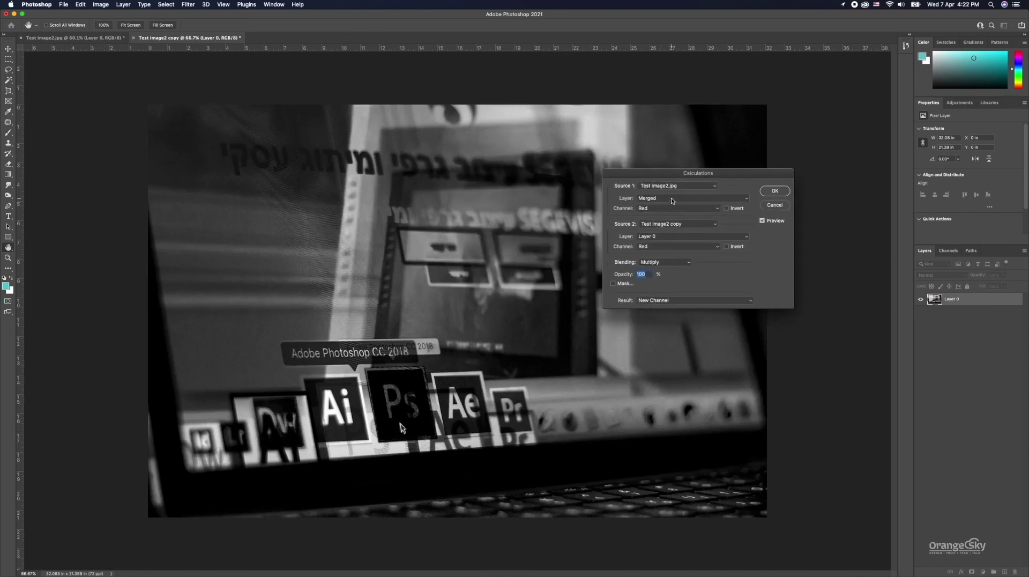
click(672, 198)
click(664, 209)
click(669, 201)
click(670, 192)
Step: Use Test image2 copy Merged as Source 2, Hard Light into a New Channel, then return to RGB
click(671, 225)
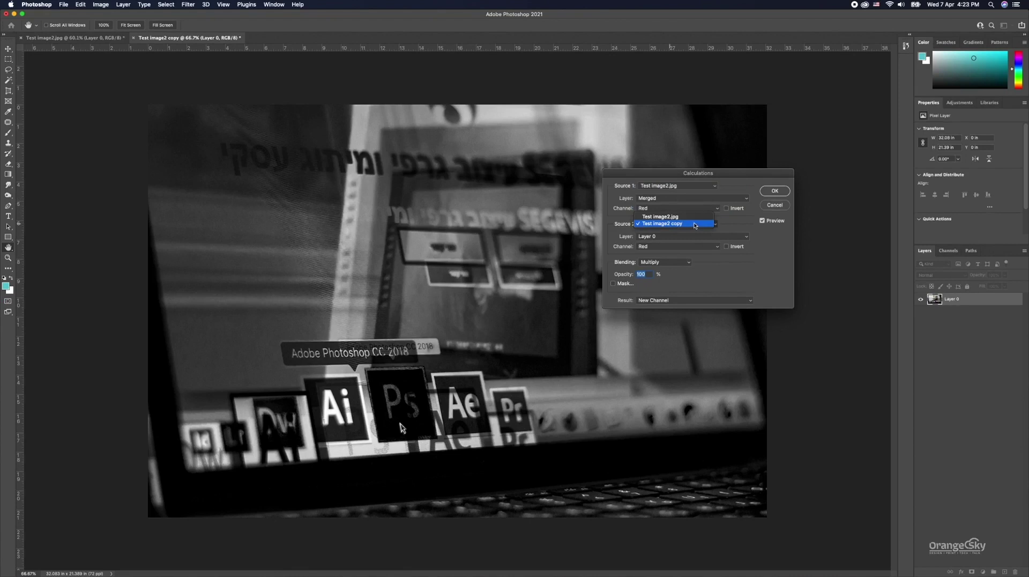
click(670, 223)
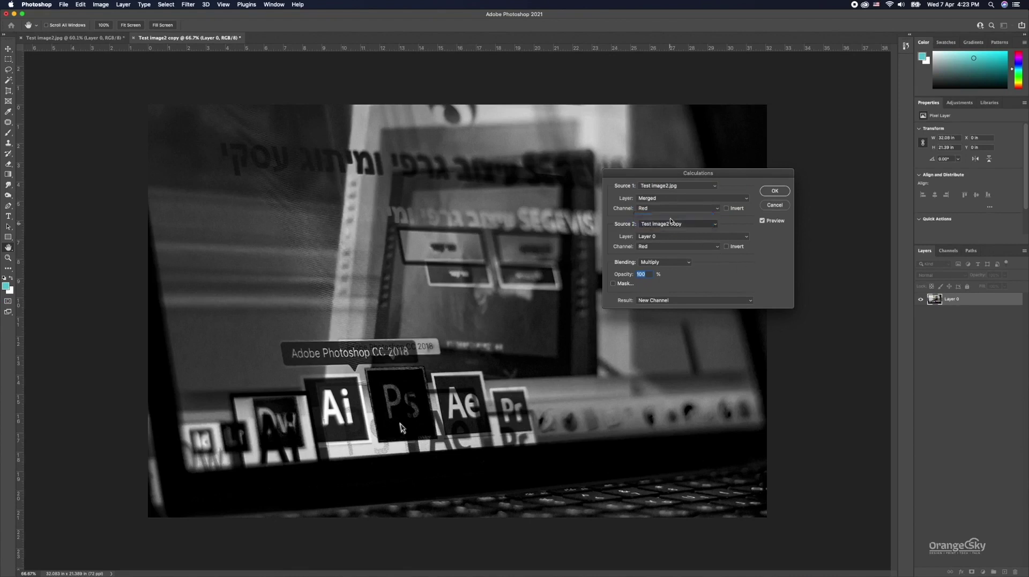
click(665, 236)
click(665, 231)
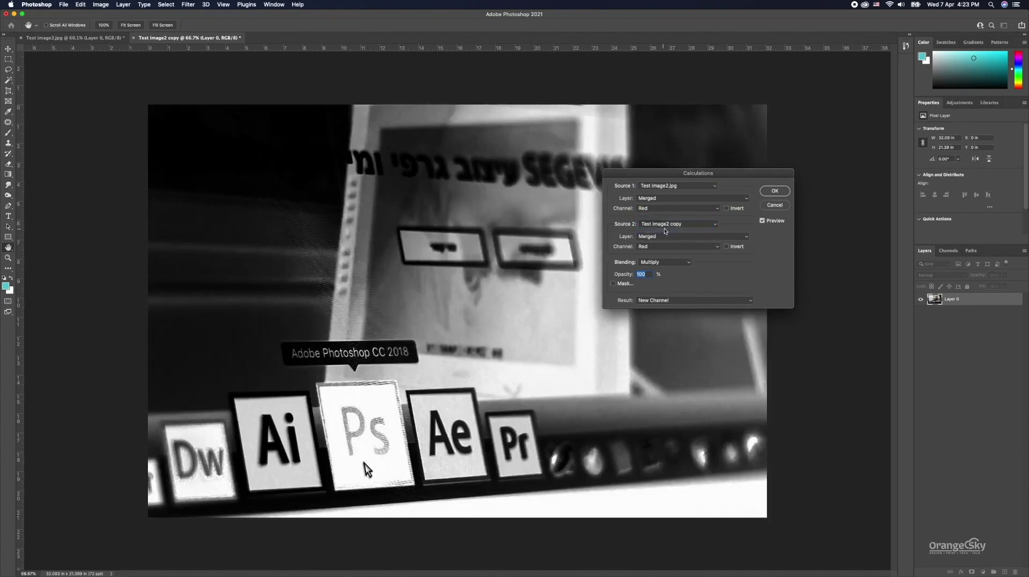
click(688, 263)
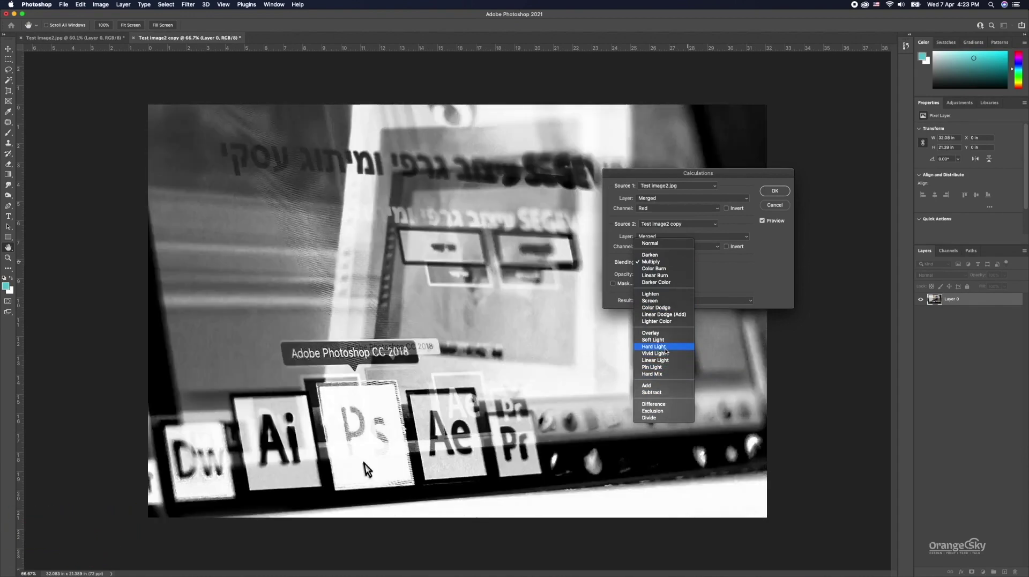
click(665, 348)
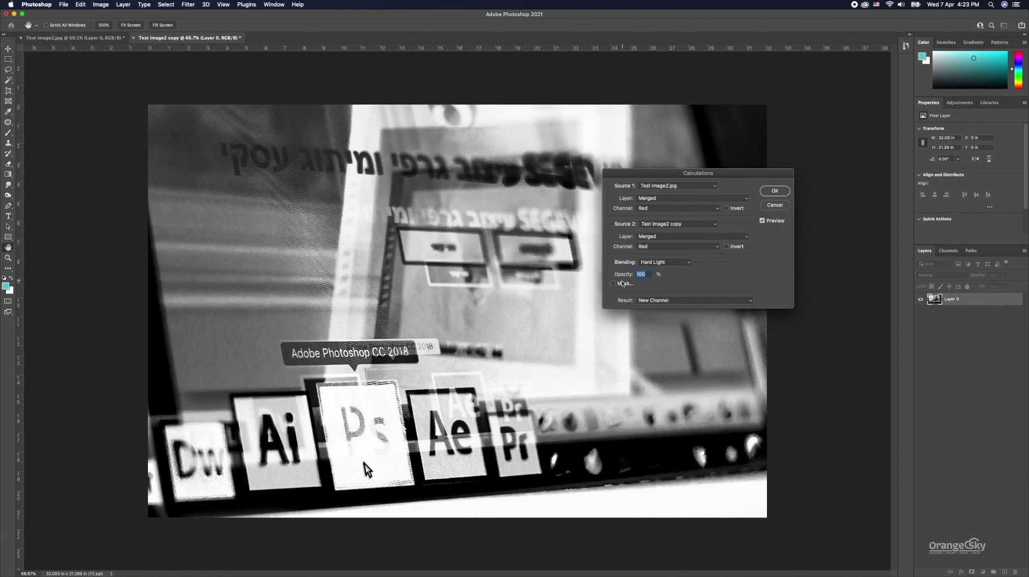
click(675, 302)
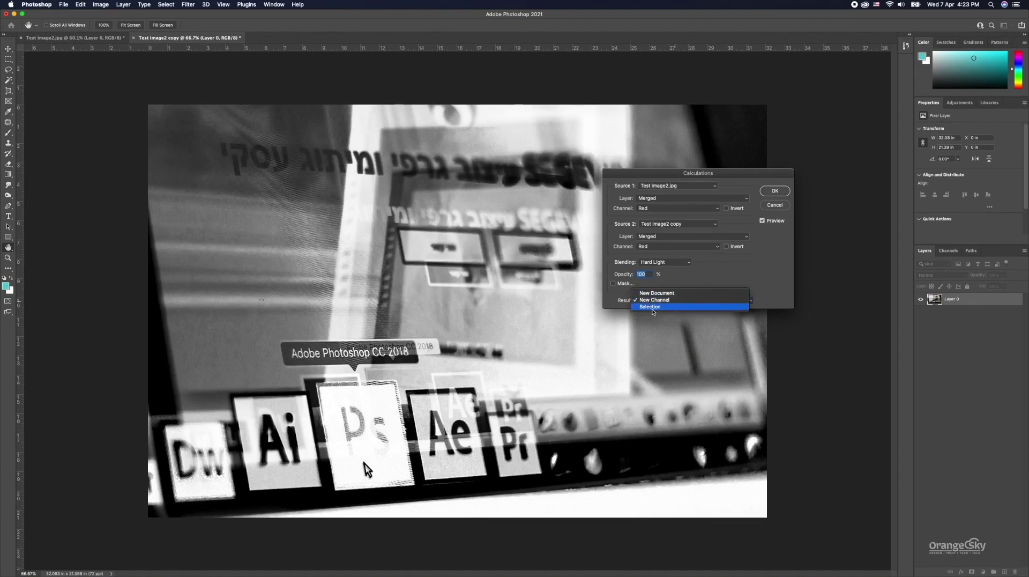
click(654, 300)
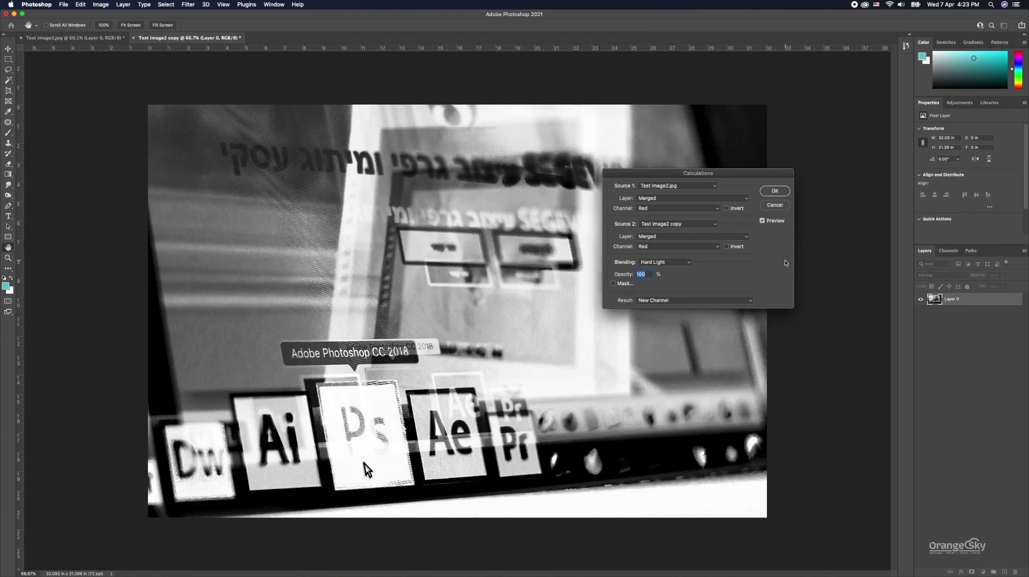
click(774, 192)
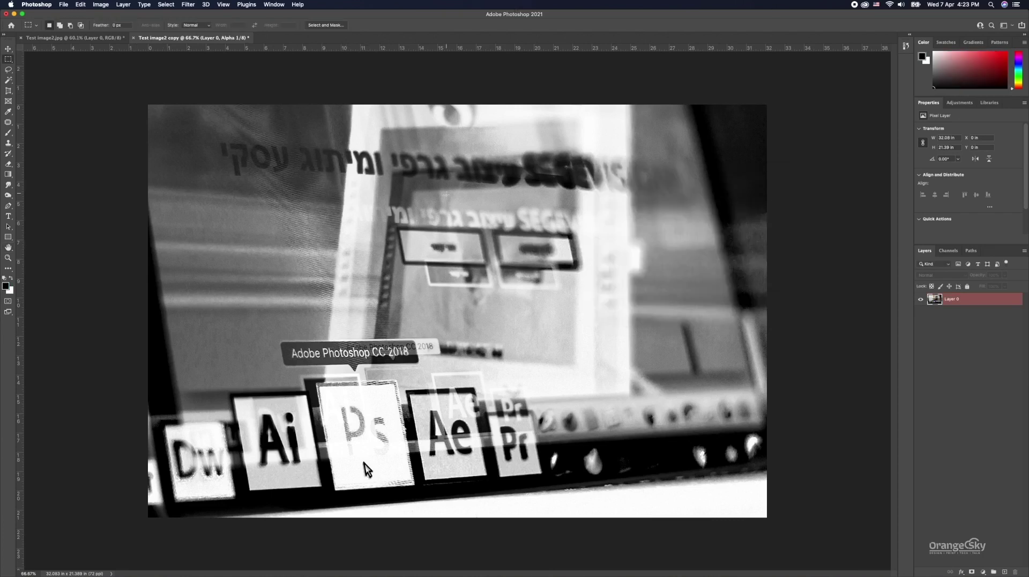
key(super+2)
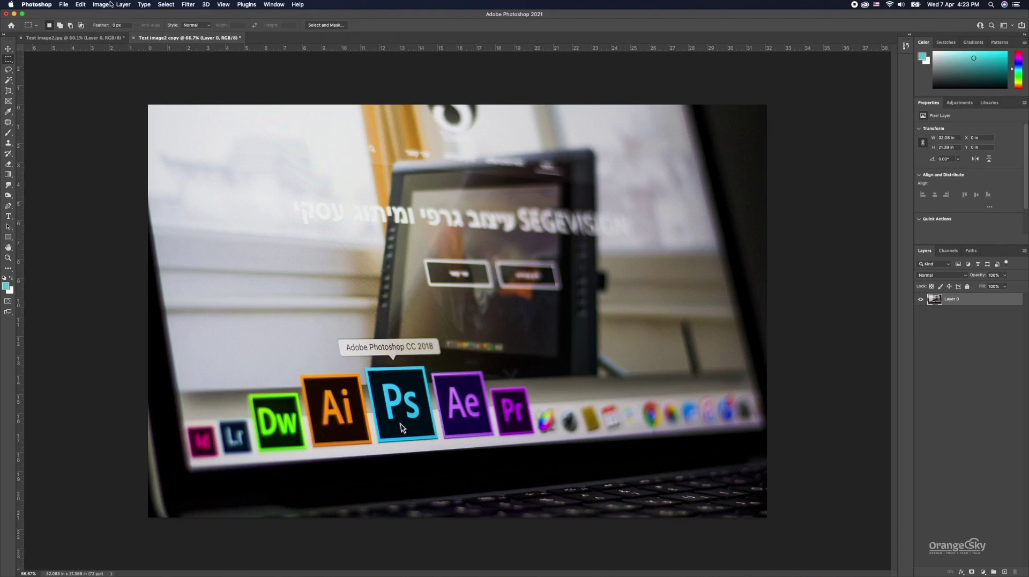
click(107, 4)
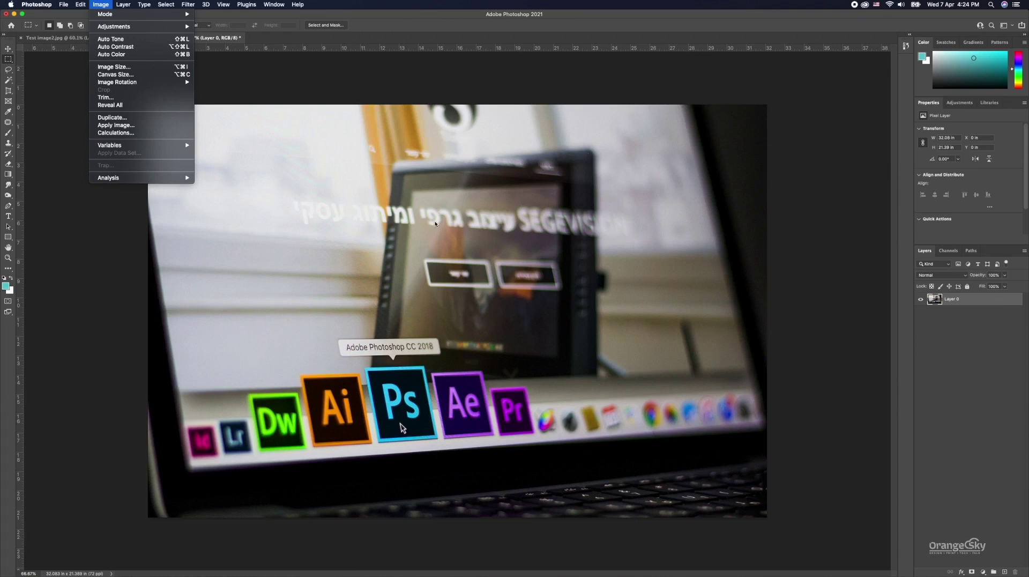
Step: Close and reopen the Image menu to reach the Analysis Ruler and Count tools
click(444, 206)
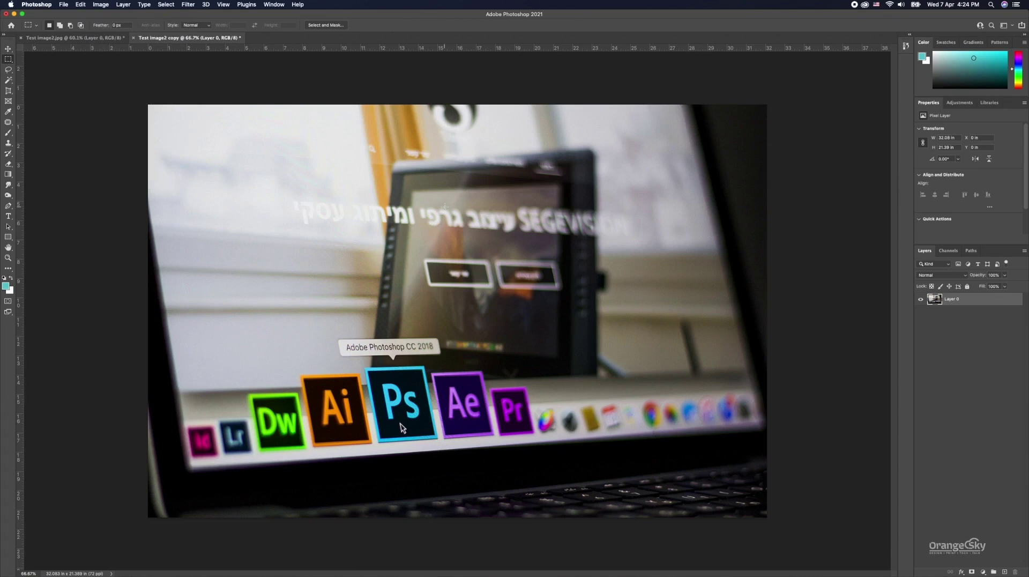
click(104, 5)
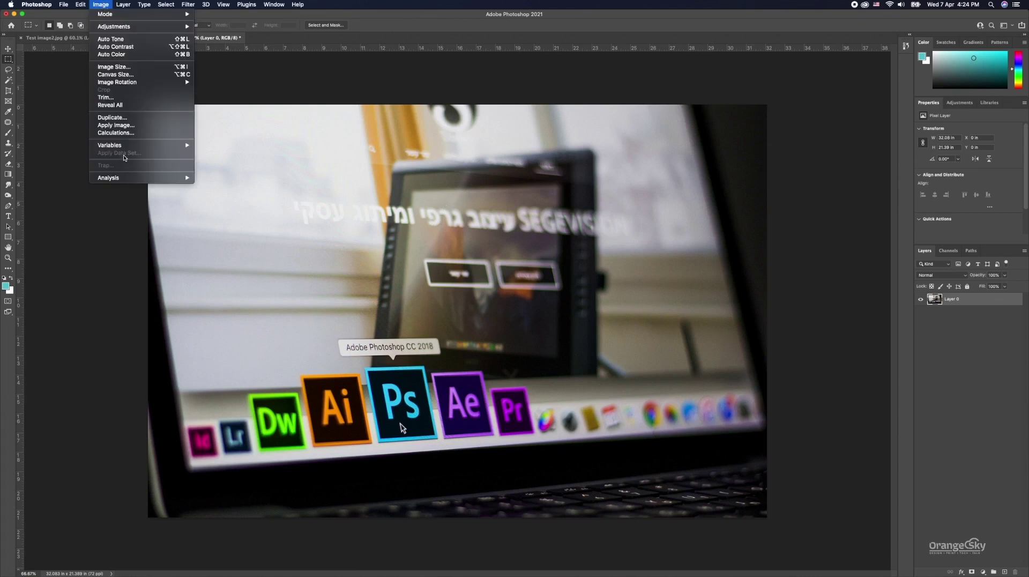
mouse_move(109, 176)
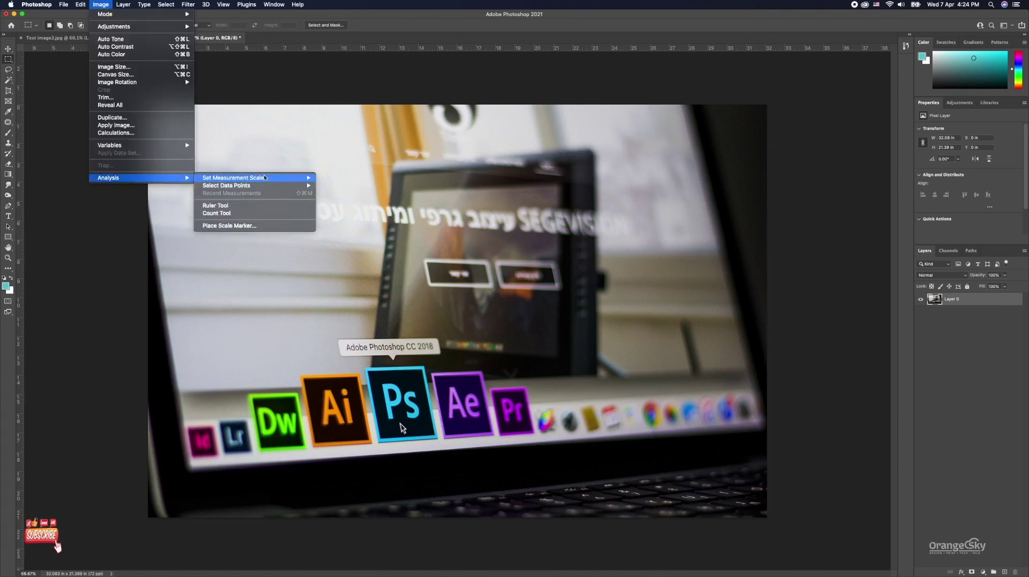
Step: Ruler-measure along the Hebrew headline, with Info showing 24.075 in at -178.9°
click(238, 207)
drag(240, 172, 716, 144)
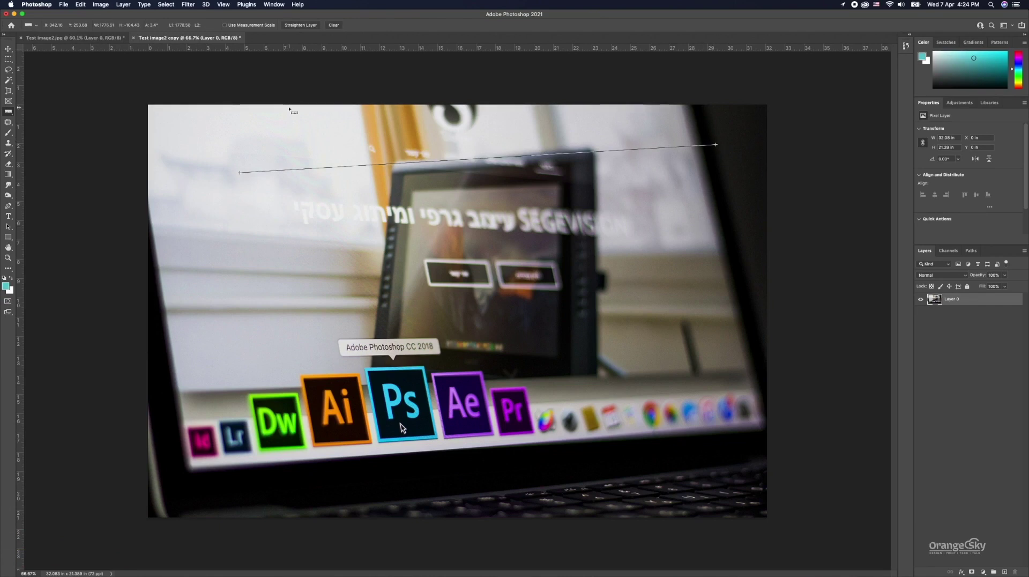
click(274, 4)
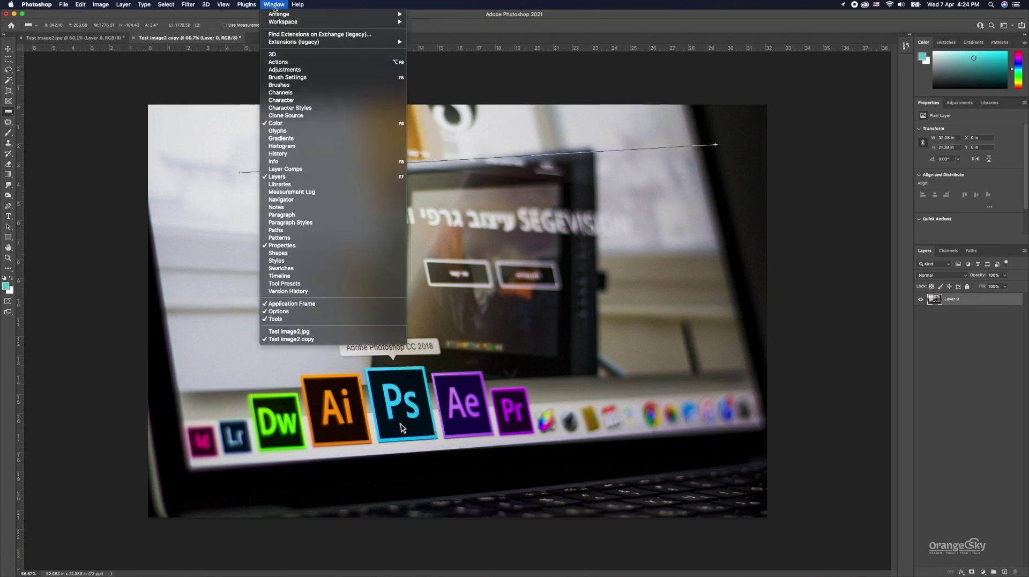
click(297, 161)
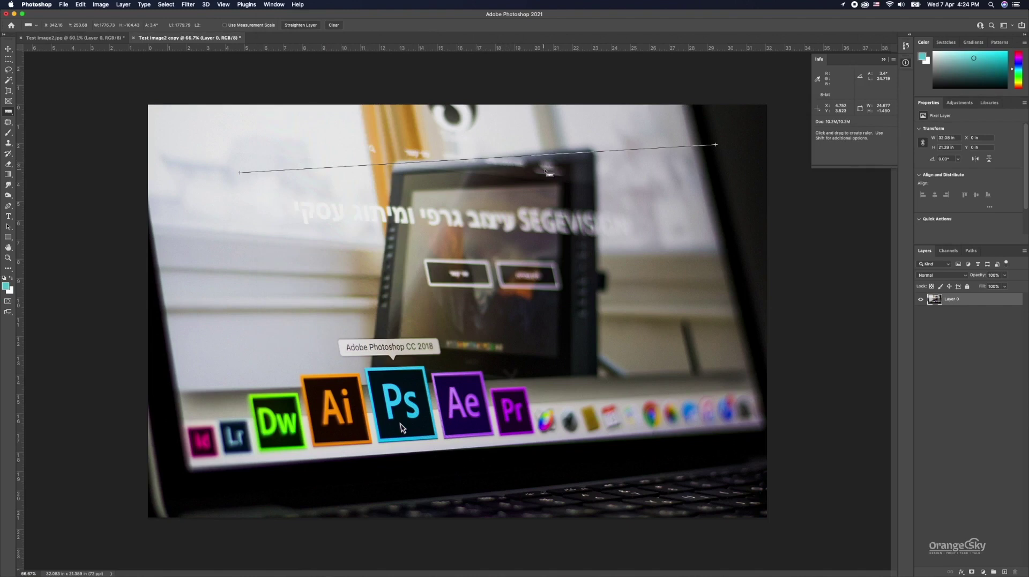
drag(698, 202, 234, 216)
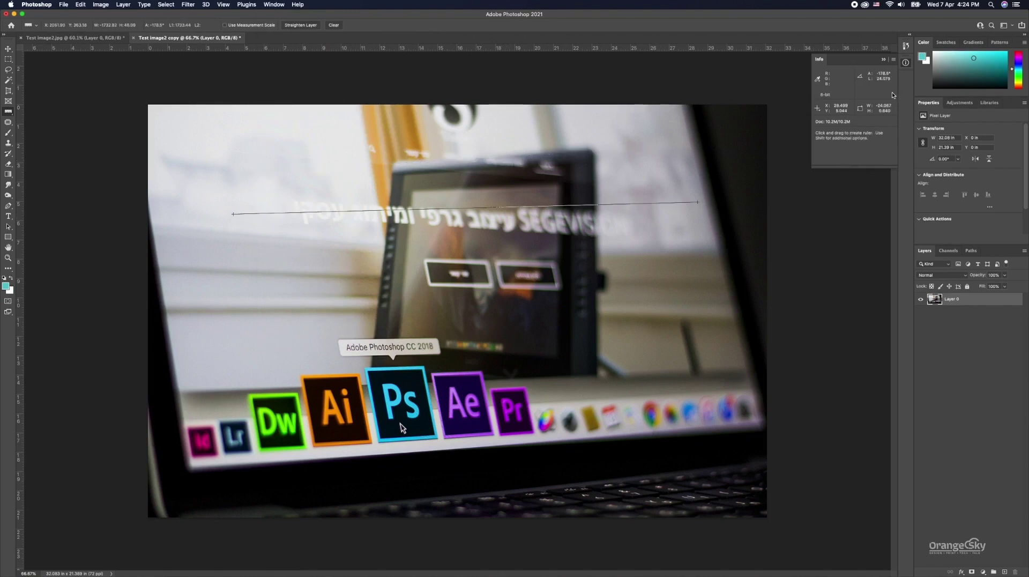
click(100, 5)
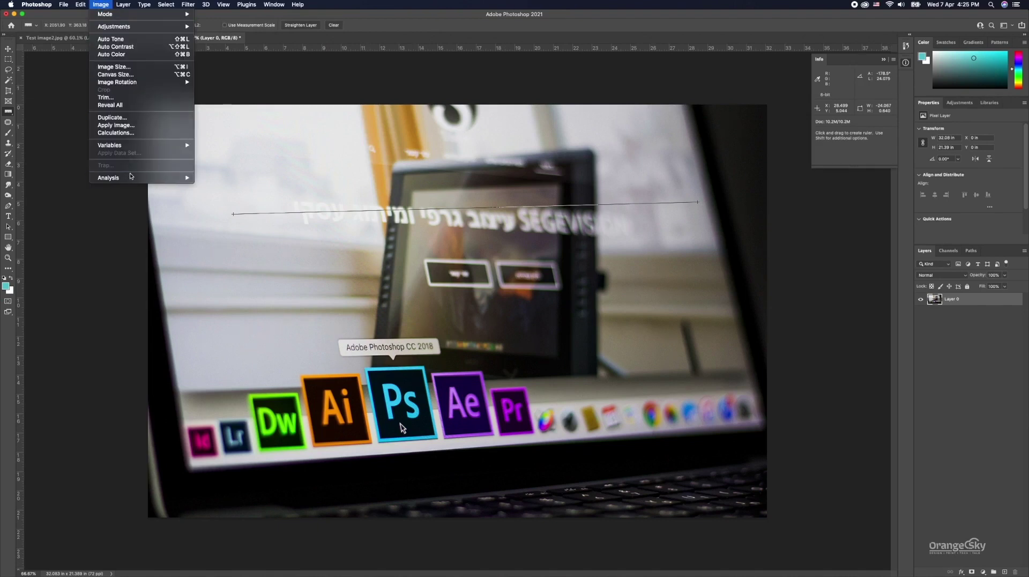
mouse_move(108, 177)
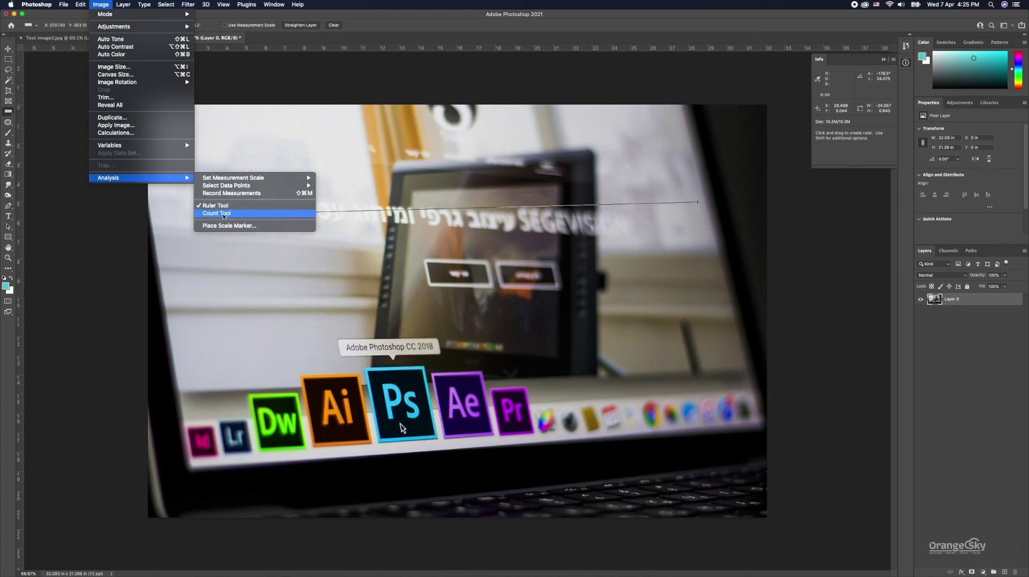
Step: Place five Count Tool markers around the photo, then return to Rectangular Marquee
click(223, 213)
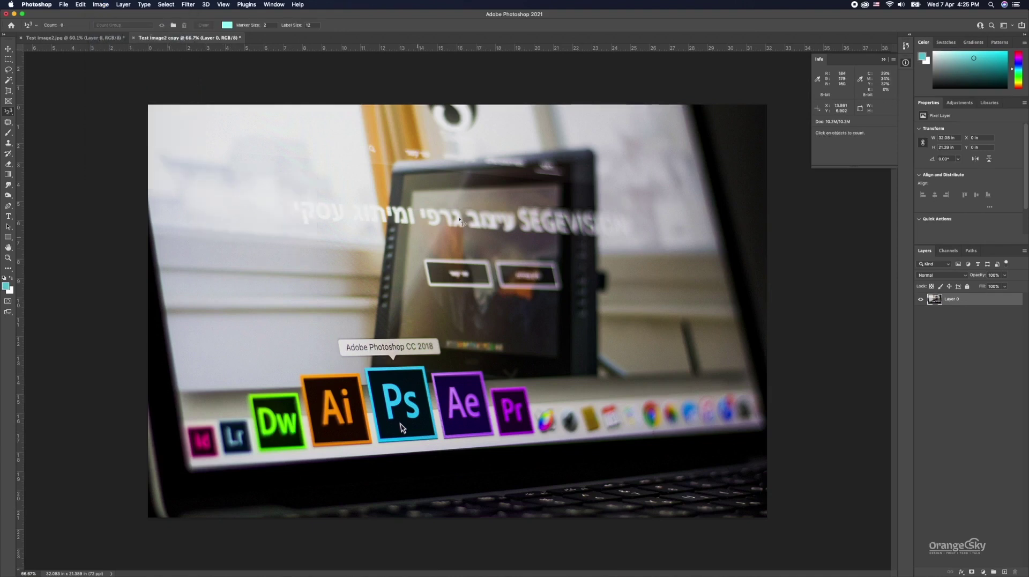
click(280, 250)
click(223, 225)
click(578, 205)
click(732, 136)
click(723, 452)
key(m)
click(100, 4)
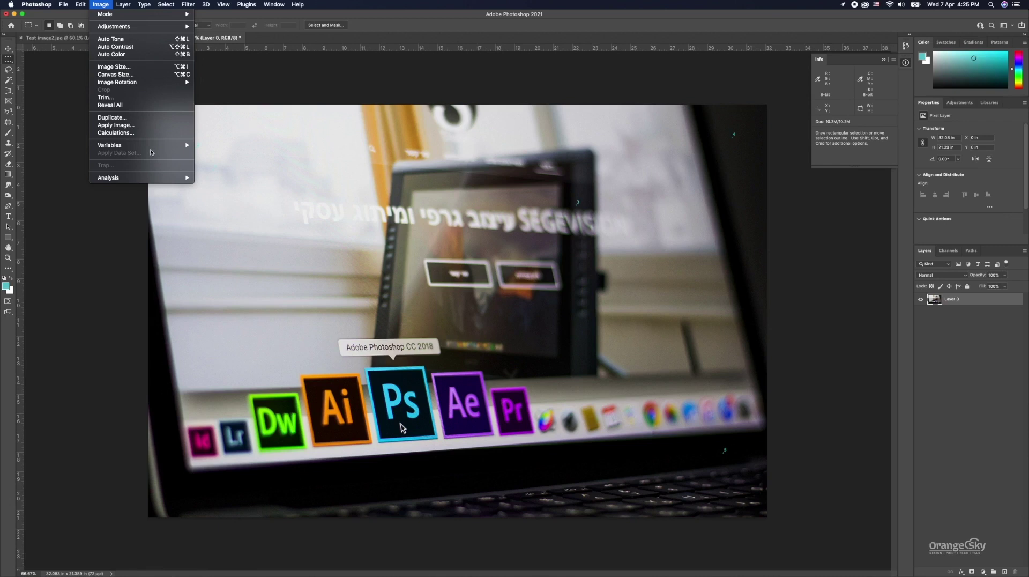
mouse_move(113, 27)
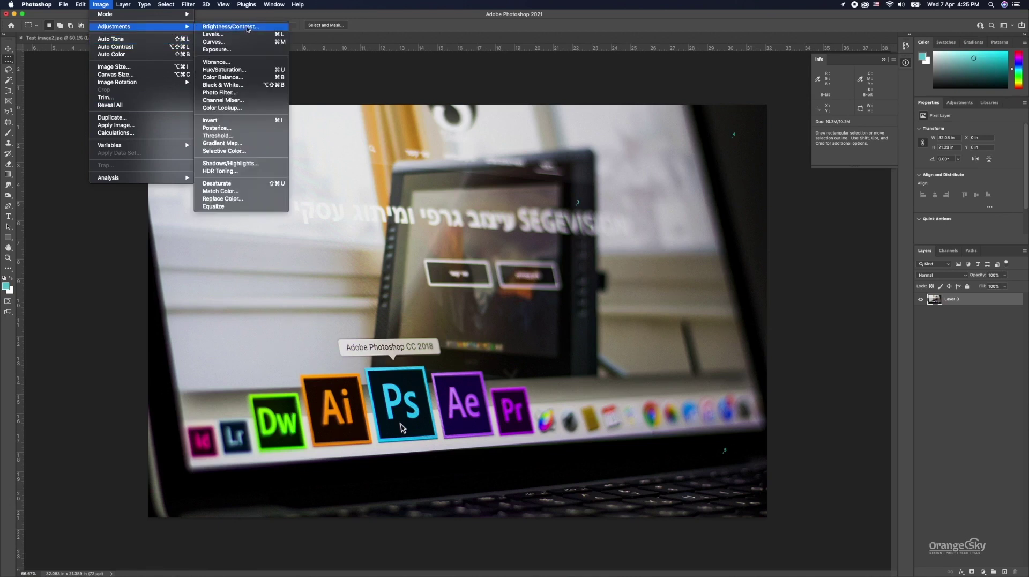
Step: Dismiss the Adjustments submenu by clicking the canvas, applying nothing
click(555, 86)
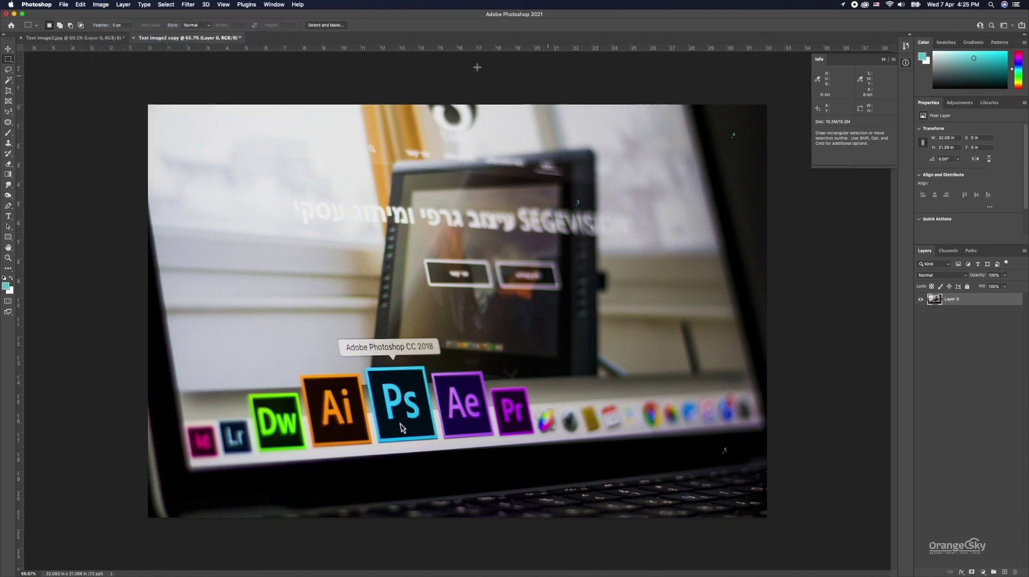